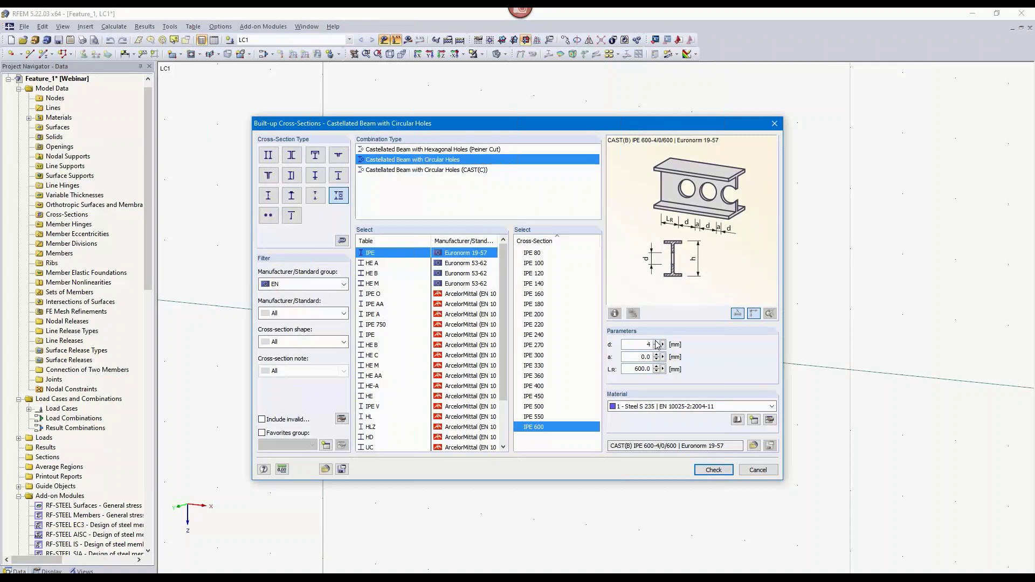
# Step: Define the circular-hole castellated IPE 600 section with hole diameter d 400 mm and hole spacing a 600 mm
pyautogui.write('00')
pyautogui.press('Tab')
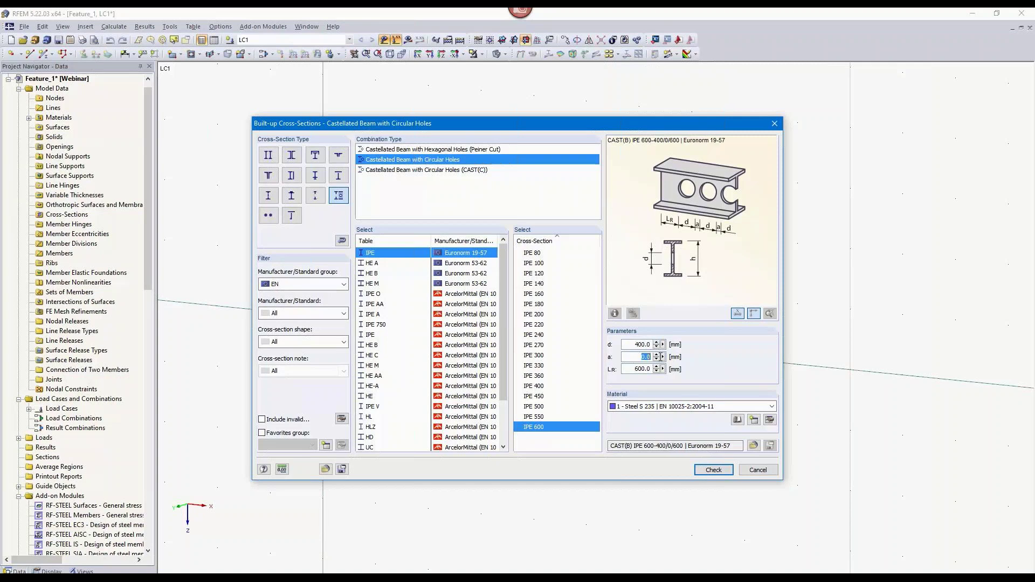
pyautogui.write('600')
pyautogui.click(701, 469)
pyautogui.click(712, 470)
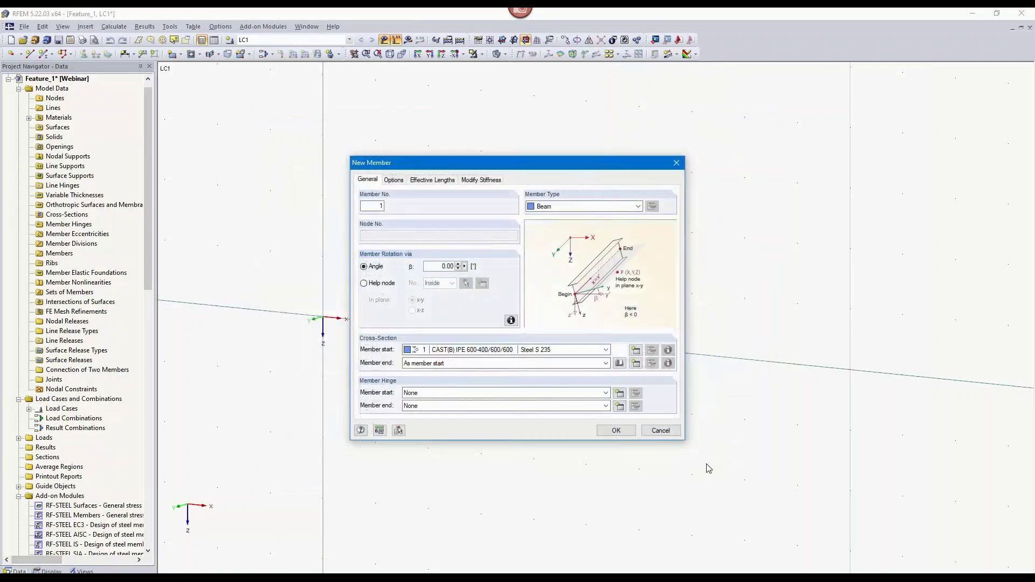
# Step: Place the castellated beam member from the grid origin to X 10 m, with Y and Z at 0
pyautogui.click(615, 431)
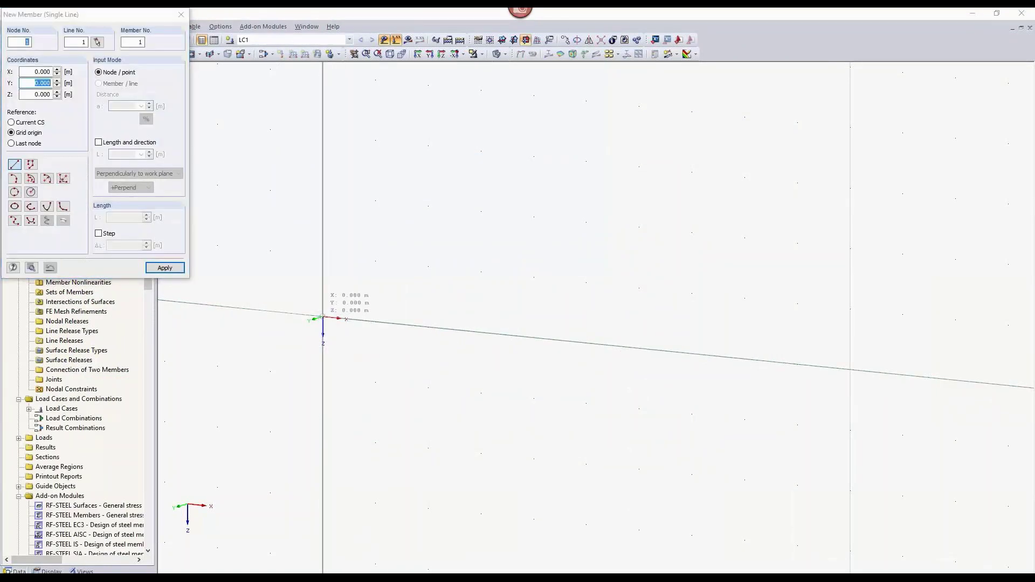
pyautogui.press('Return')
pyautogui.press('Return')
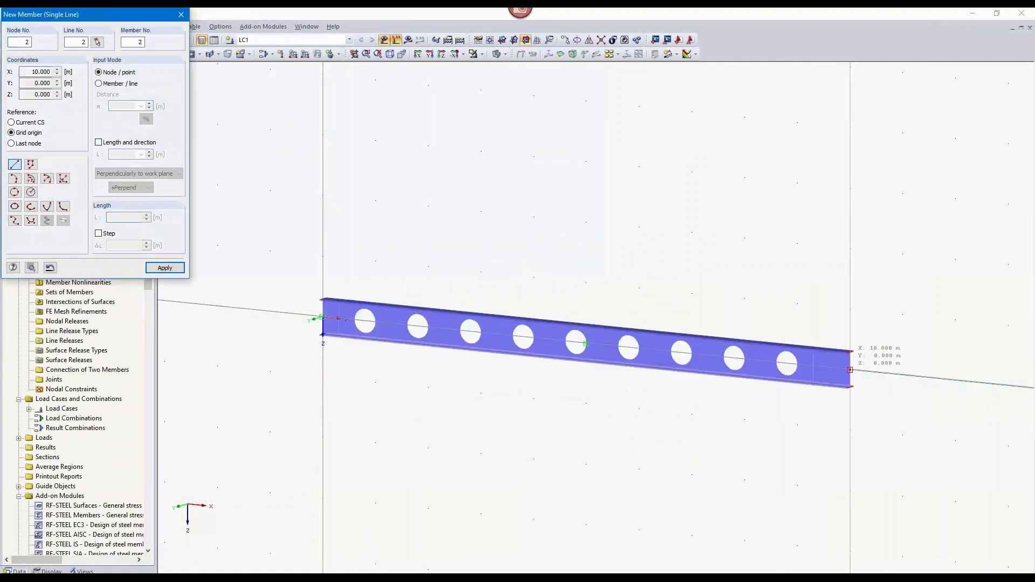
pyautogui.press('Escape')
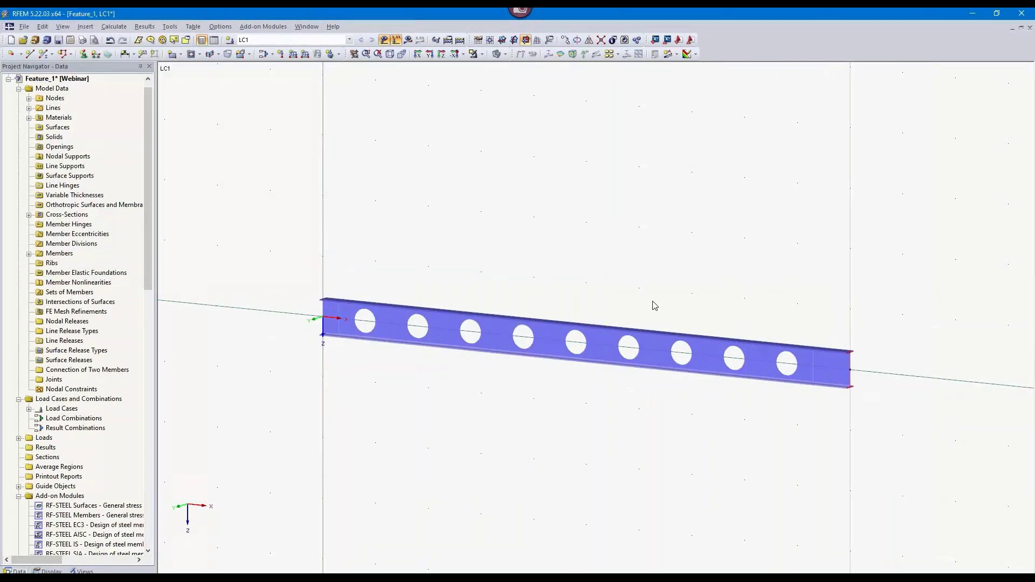
# Step: Generate surfaces from the castellated beam member, accepting the conversion of its null elements
pyautogui.rightClick(627, 335)
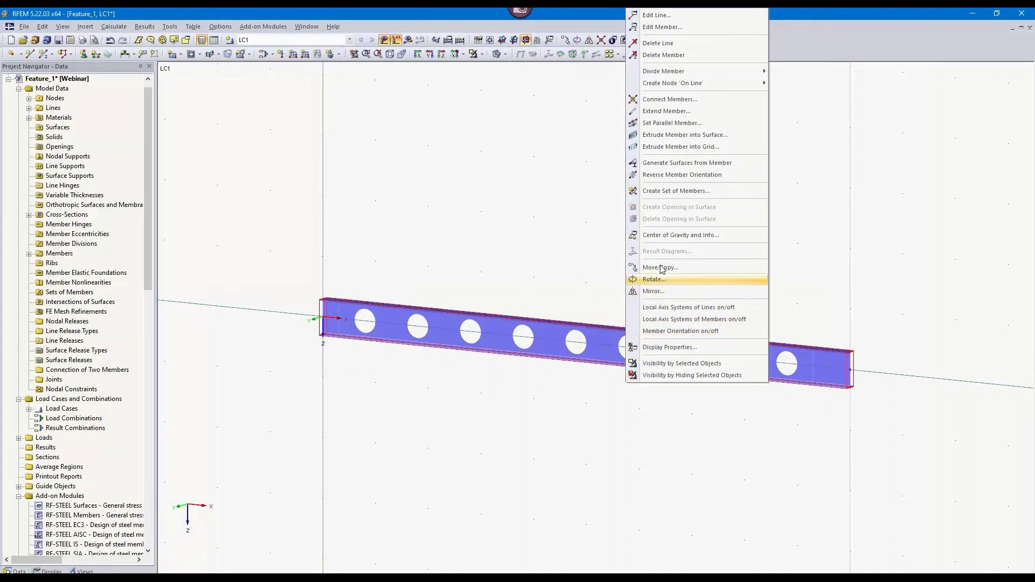
pyautogui.click(678, 167)
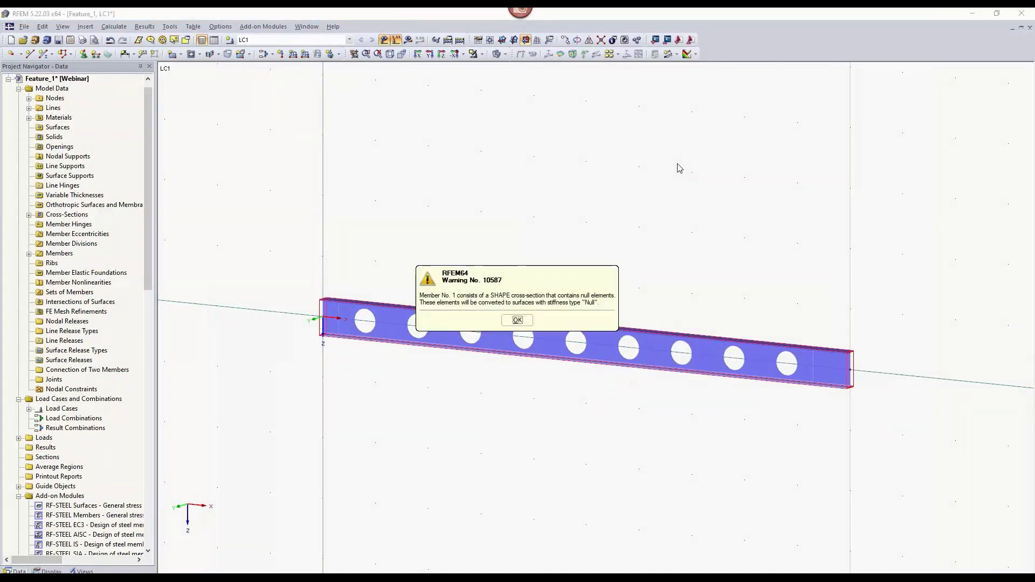
pyautogui.click(521, 321)
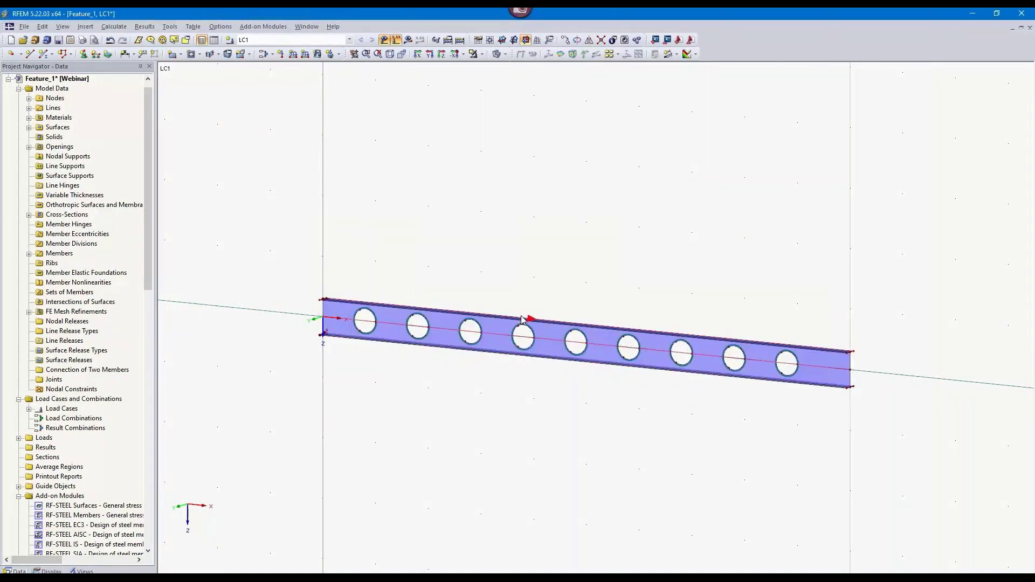
# Step: Assign a global hinged line support to the bottom flange line at the beam's origin end
pyautogui.click(96, 54)
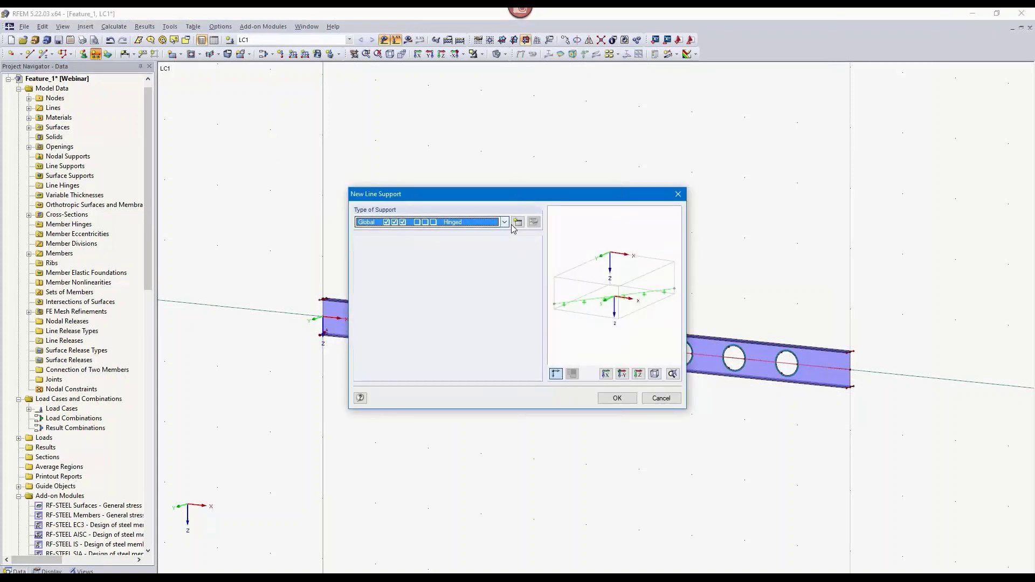
pyautogui.click(615, 397)
pyautogui.moveTo(296, 351); pyautogui.dragTo(341, 324)
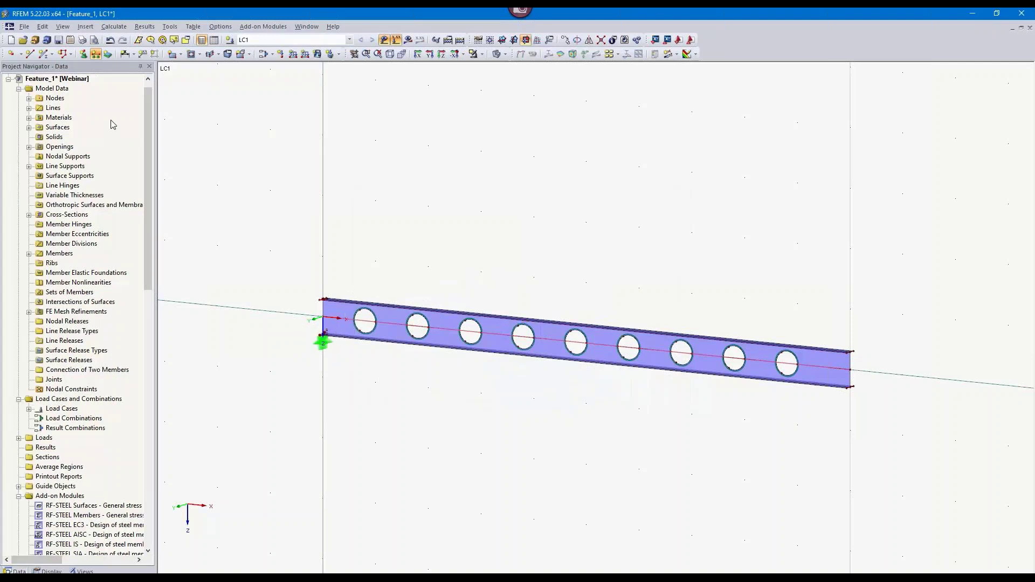
# Step: Create a line support type with uX released and assign it to the bottom flange line at the beam's far end
pyautogui.click(96, 54)
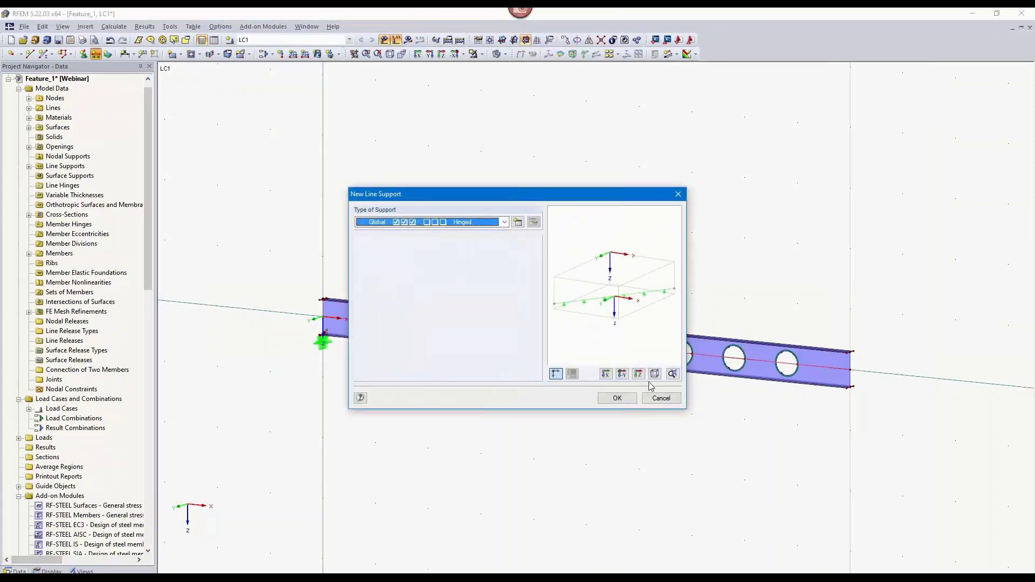
pyautogui.click(516, 223)
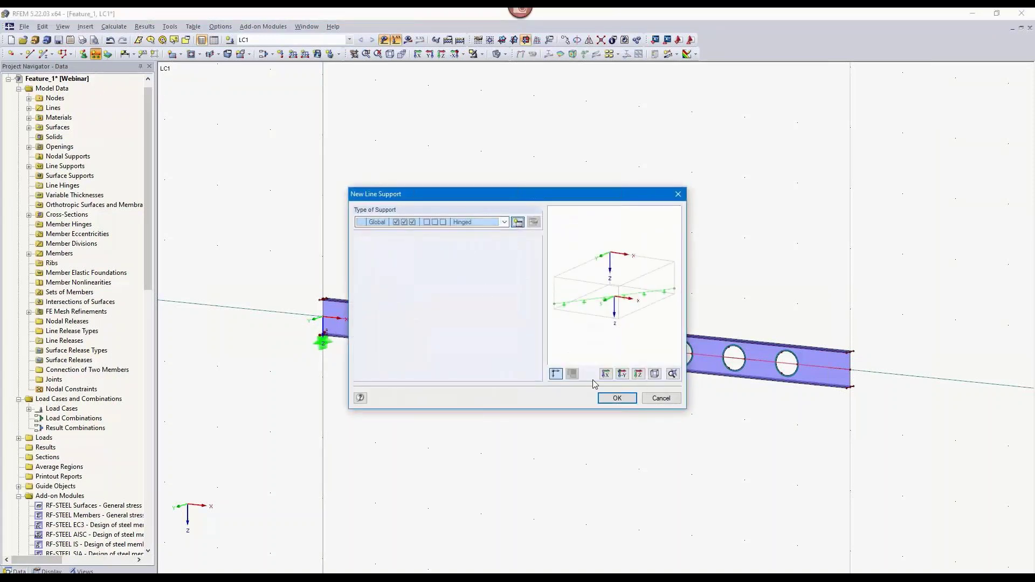
pyautogui.click(368, 309)
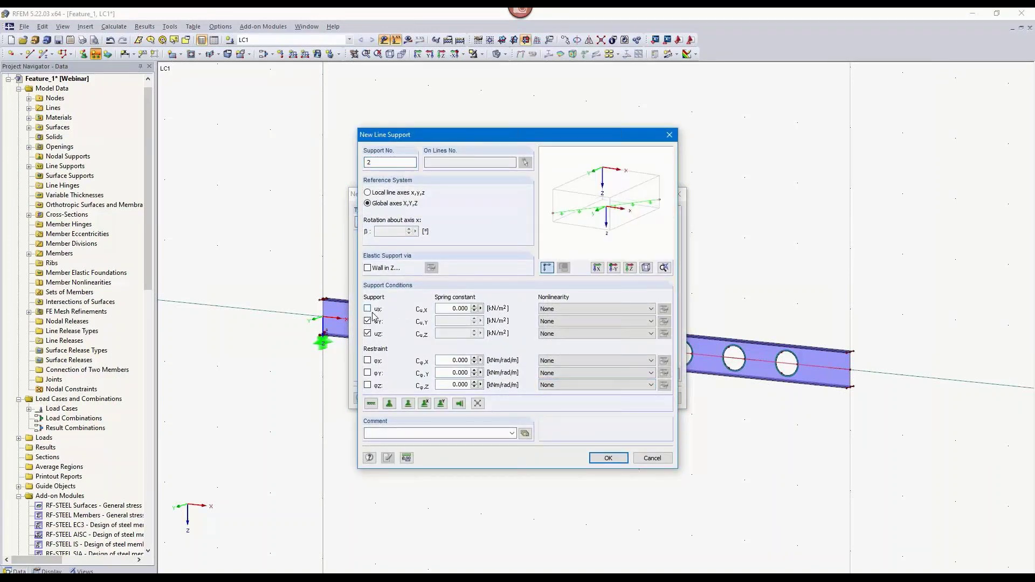
pyautogui.click(607, 458)
pyautogui.click(624, 400)
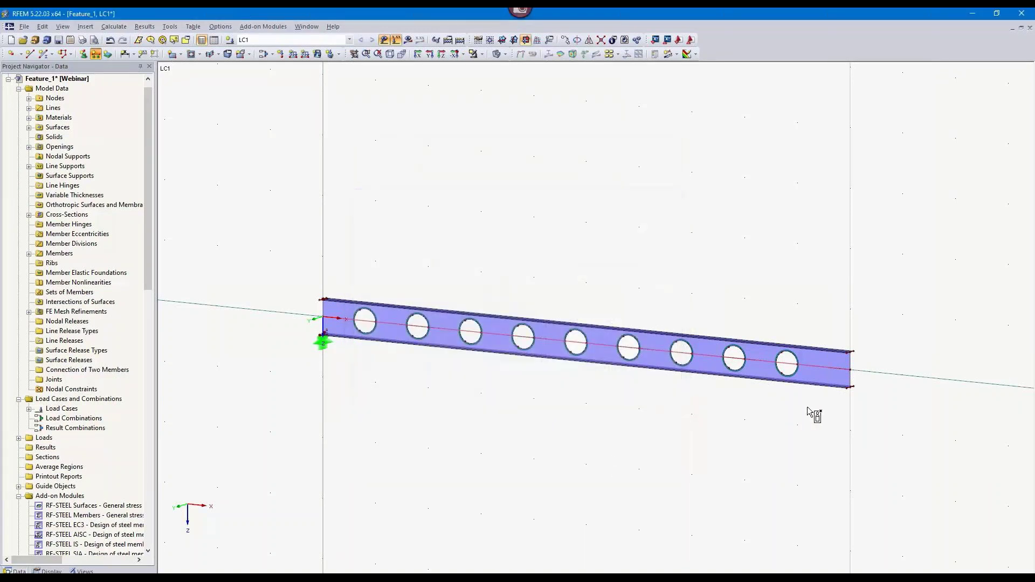
pyautogui.click(853, 384)
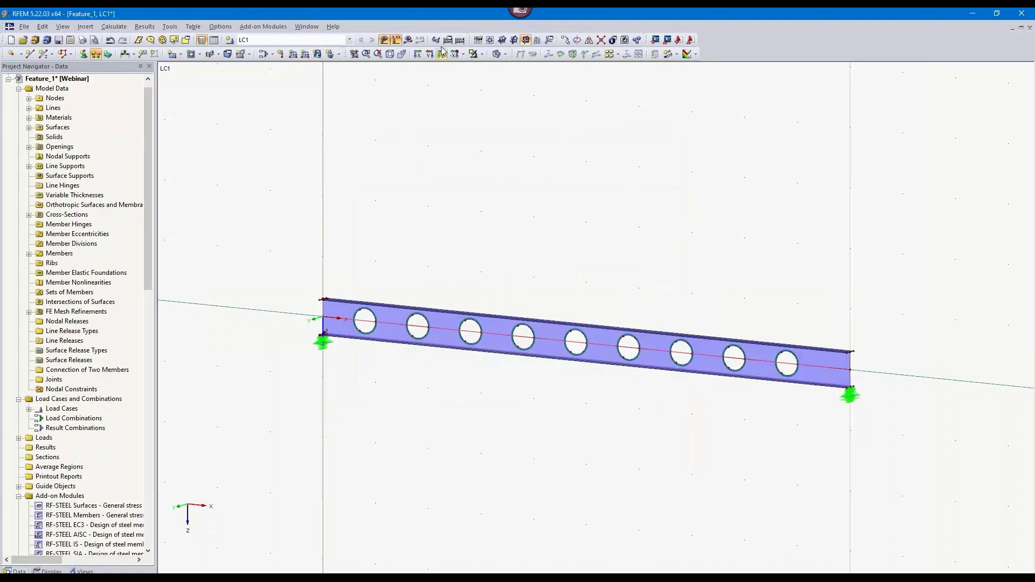
# Step: Calculate load case LC1 and show its results on the beam
pyautogui.click(408, 40)
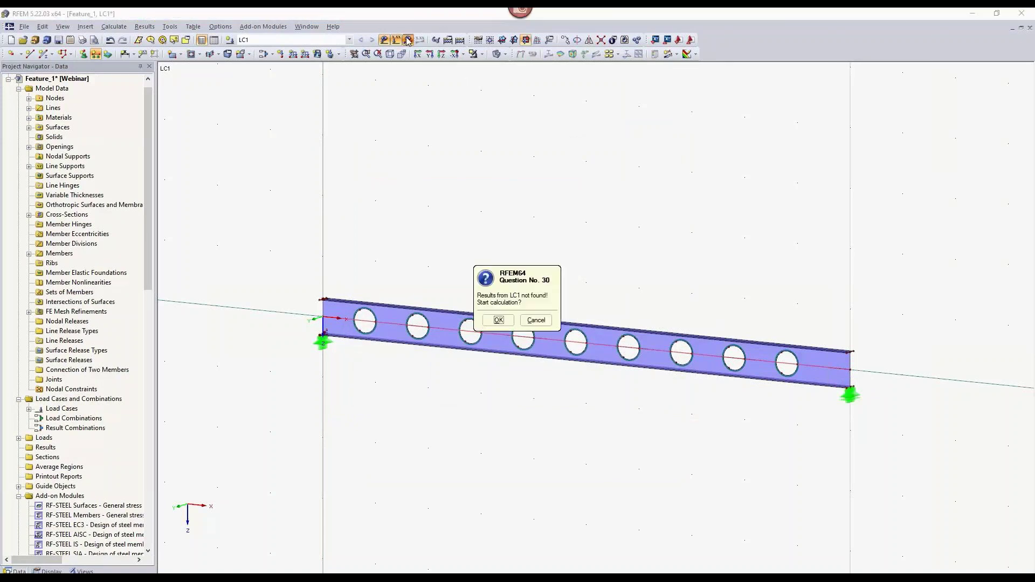
pyautogui.click(499, 320)
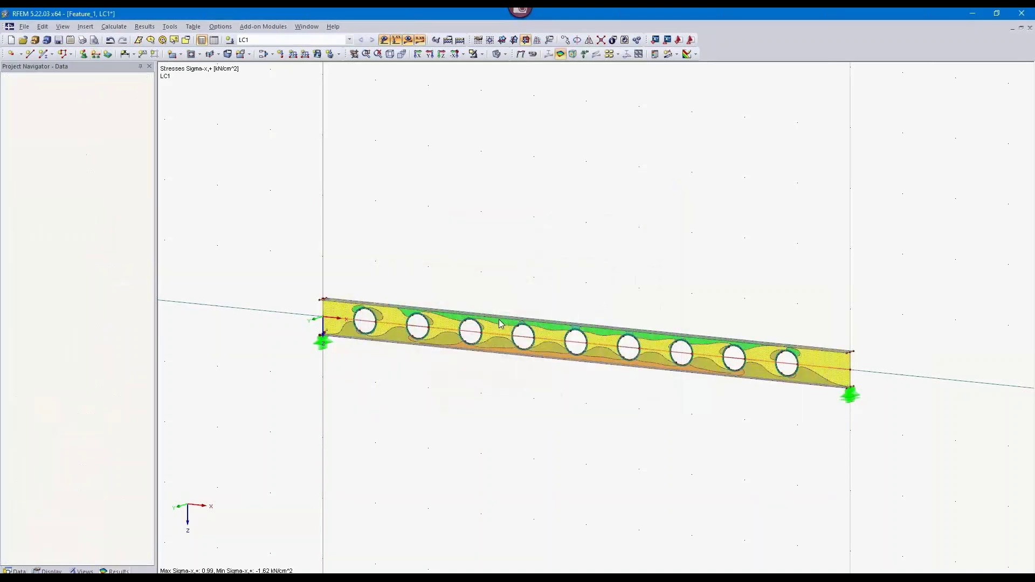
# Step: Examine the beam's global deformation u and the surface stresses σx,+ around the circular holes
pyautogui.scroll(3, 602, 309)
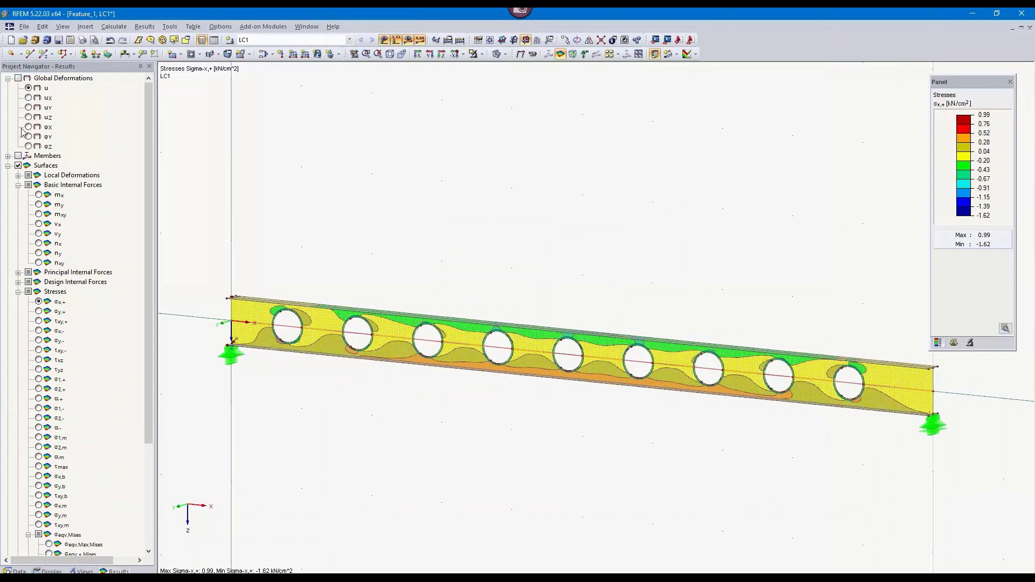
pyautogui.click(28, 88)
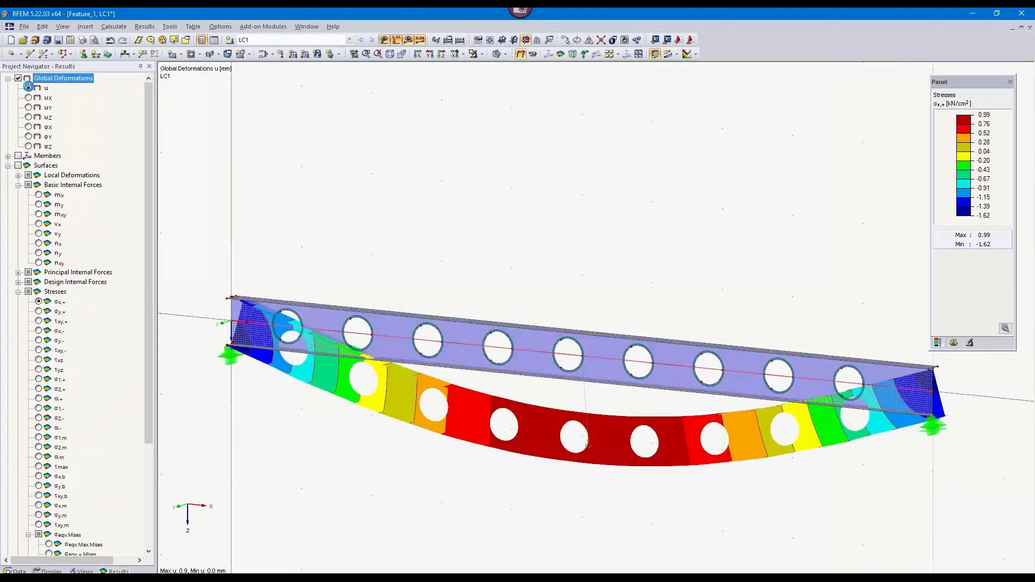
pyautogui.click(39, 302)
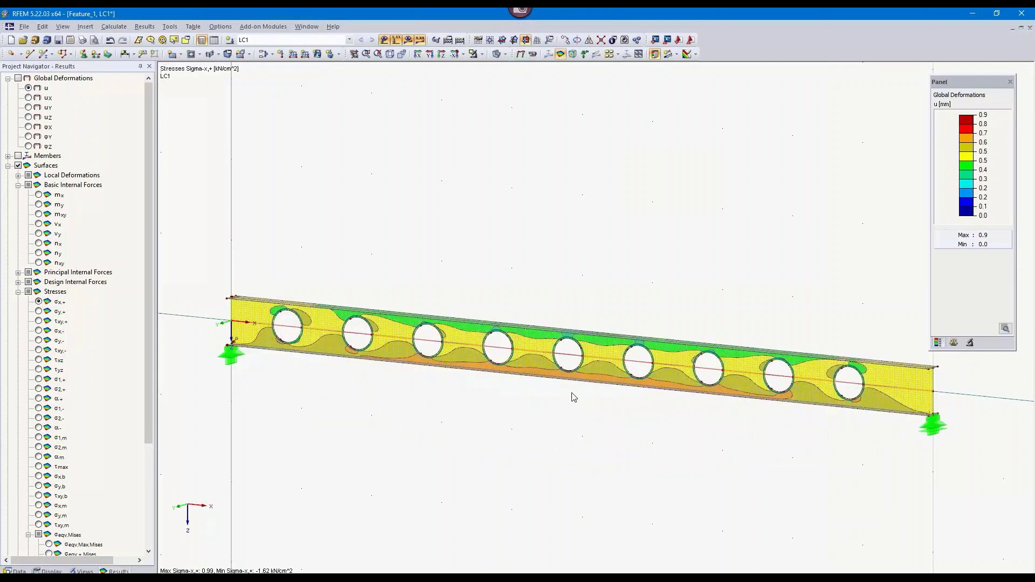
pyautogui.scroll(3, 571, 391)
pyautogui.scroll(4, 571, 386)
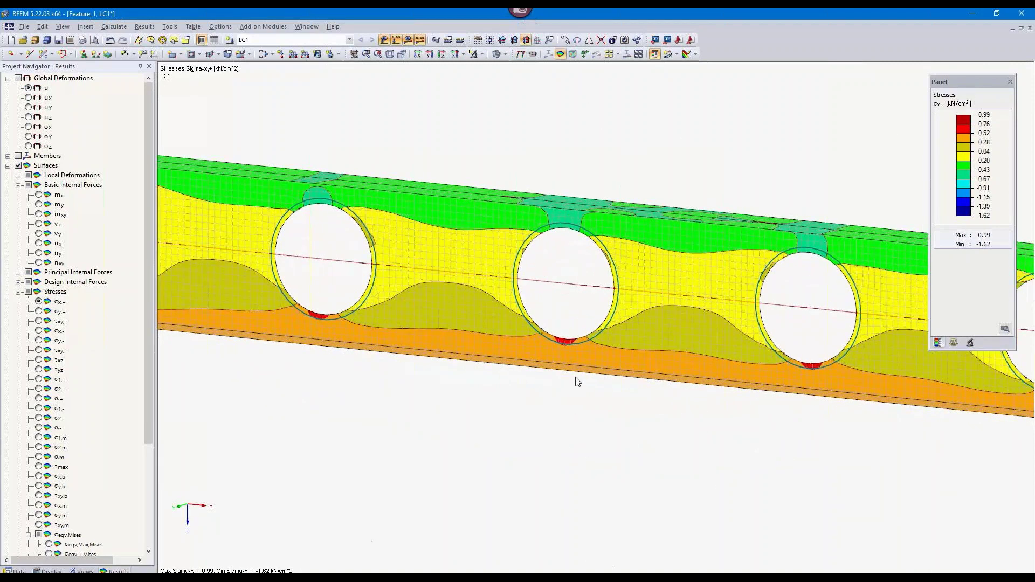
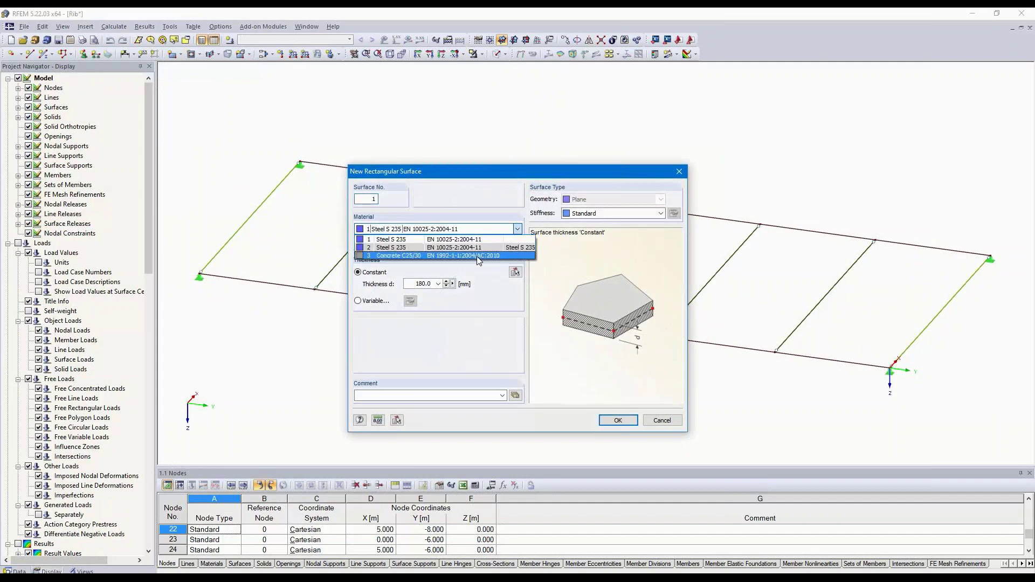
# Step: Create a 250 mm thick Concrete C25/30 rectangular surface spanning the opposite outer corners of the beam grid
pyautogui.press('Tab')
pyautogui.write('250')
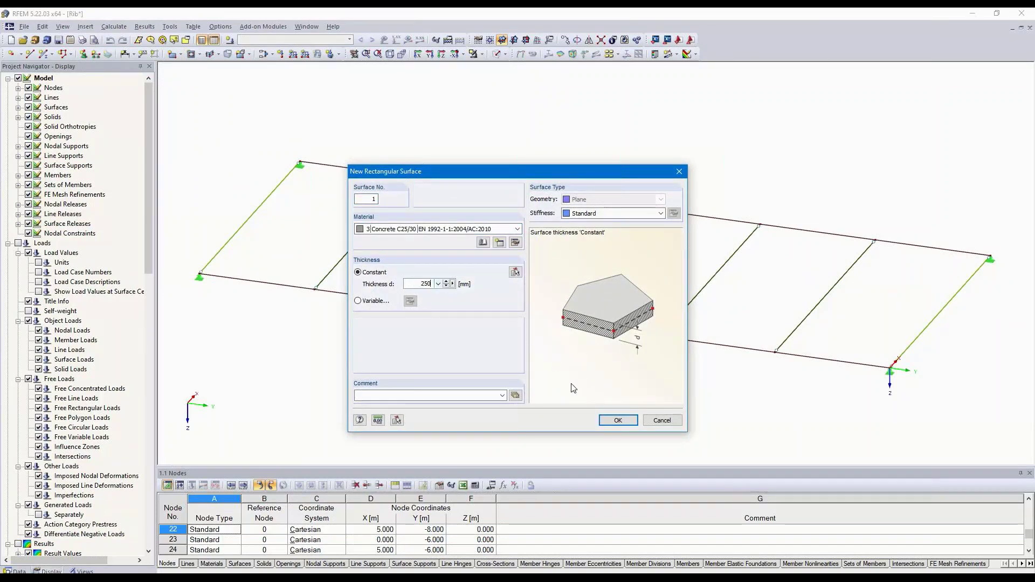
pyautogui.click(622, 420)
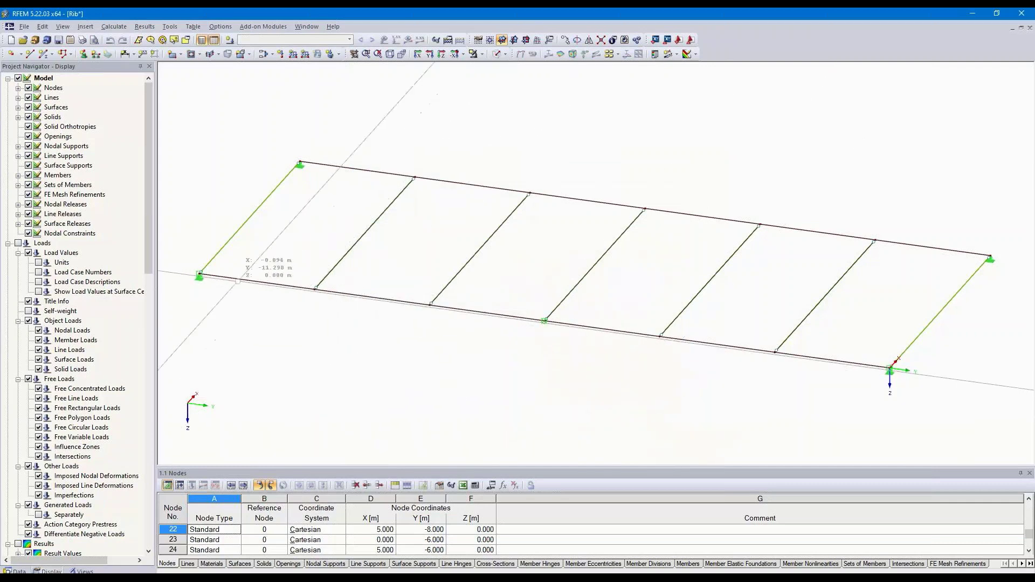
pyautogui.click(199, 275)
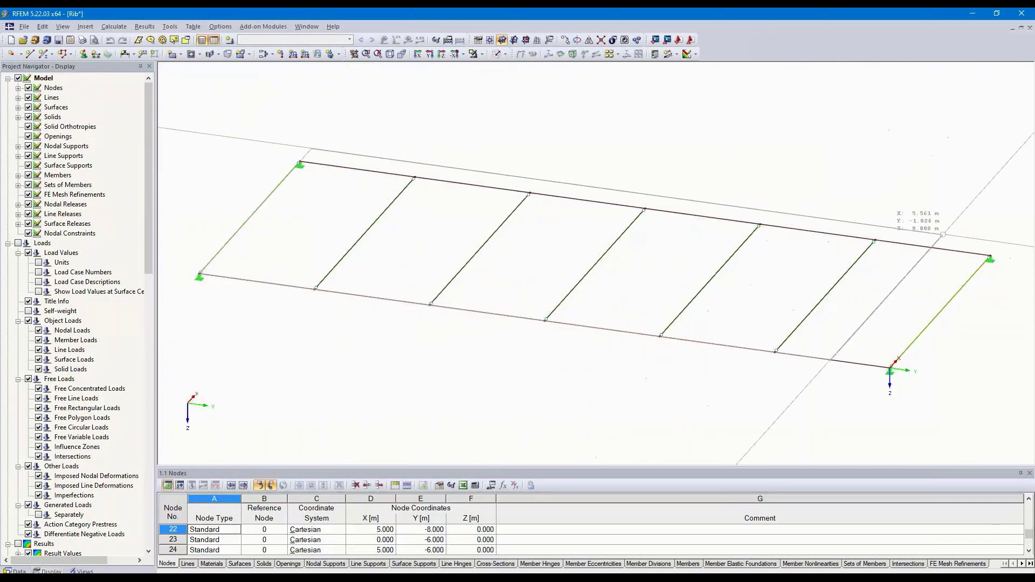
pyautogui.click(991, 256)
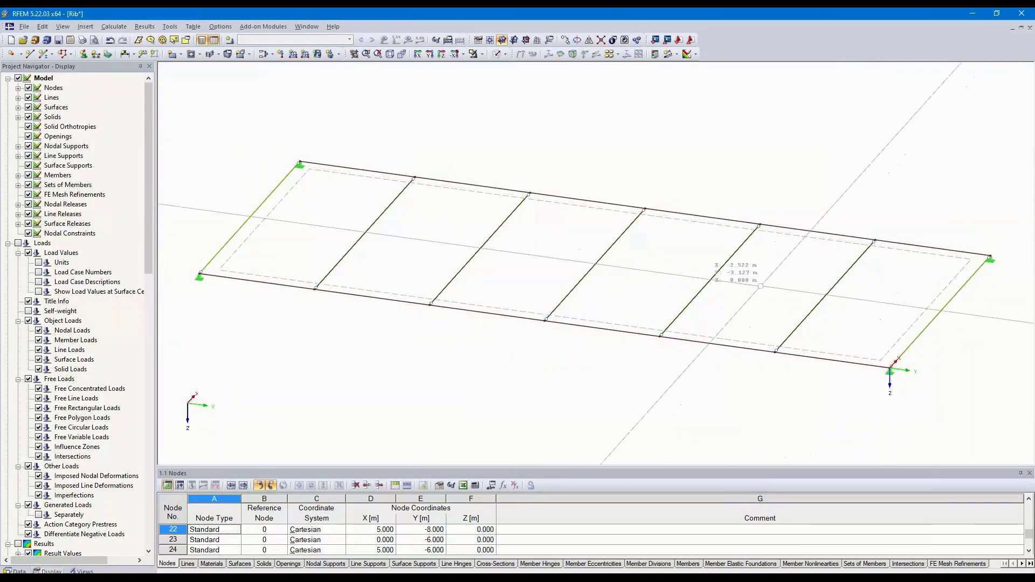
# Step: Render the model as solid, select the whole structure and change the type of all its members to Rib
pyautogui.click(504, 54)
pyautogui.click(505, 91)
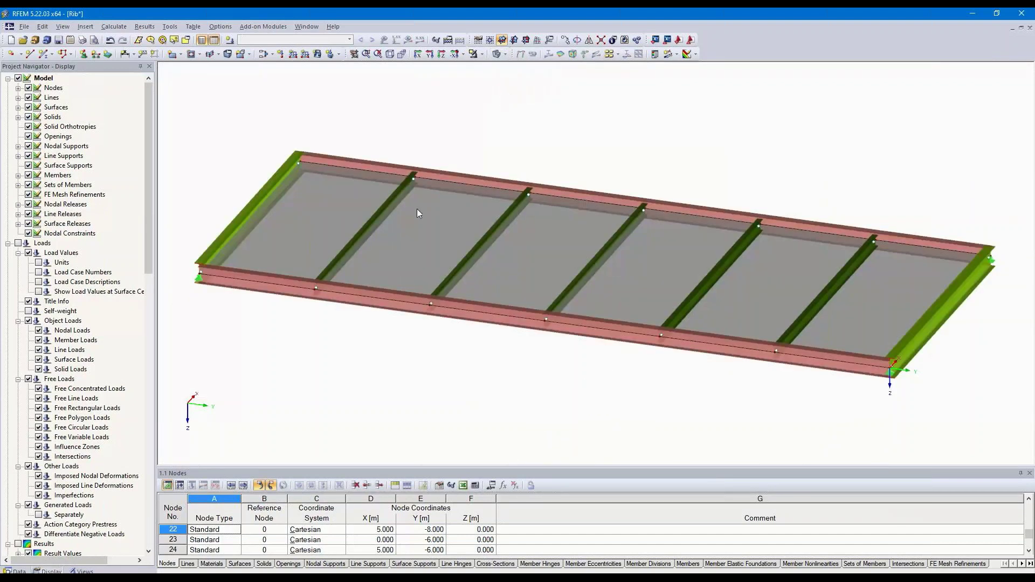
pyautogui.moveTo(172, 433); pyautogui.dragTo(1009, 121)
pyautogui.rightClick(942, 308)
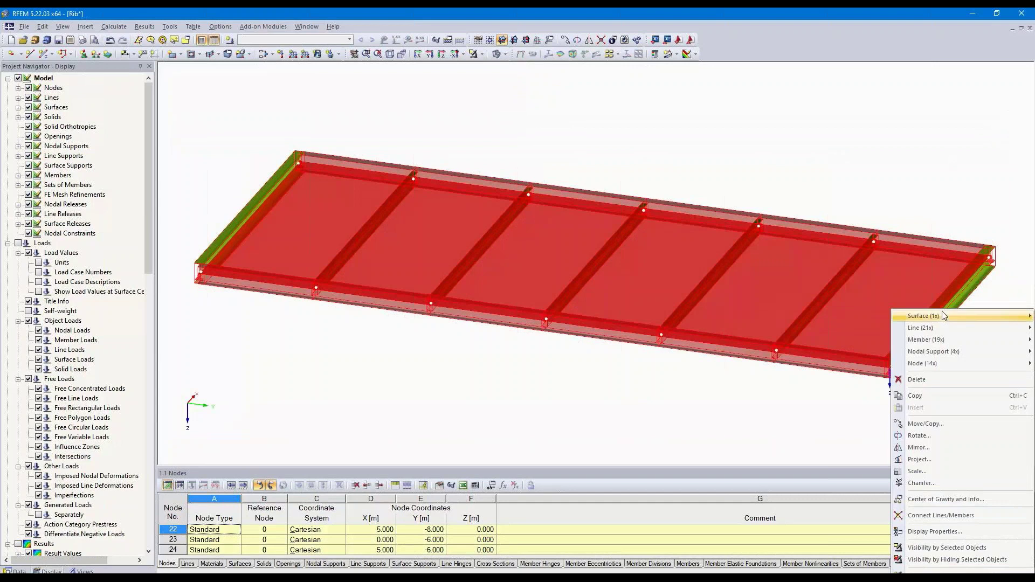
pyautogui.moveTo(926, 343)
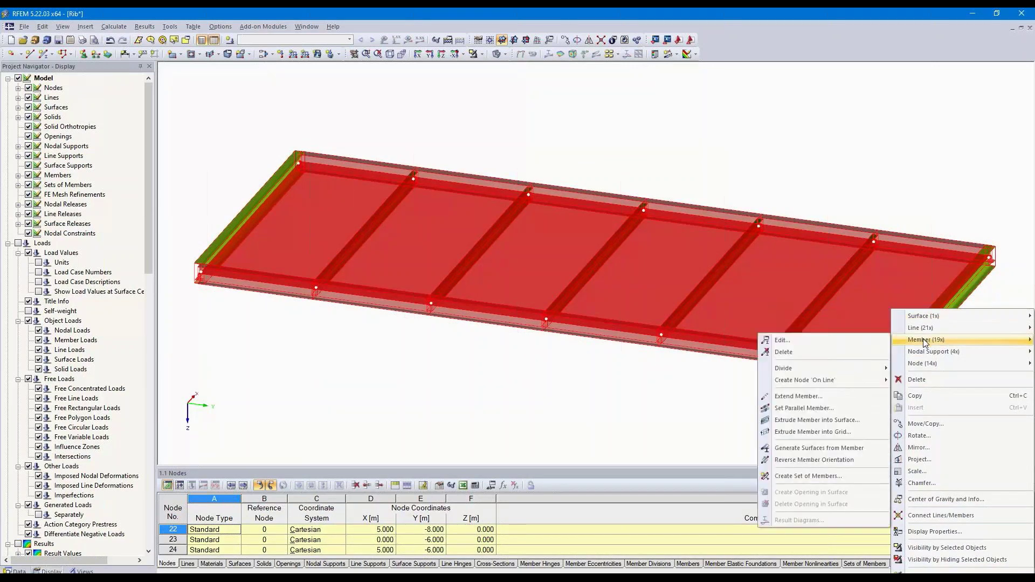
pyautogui.click(809, 341)
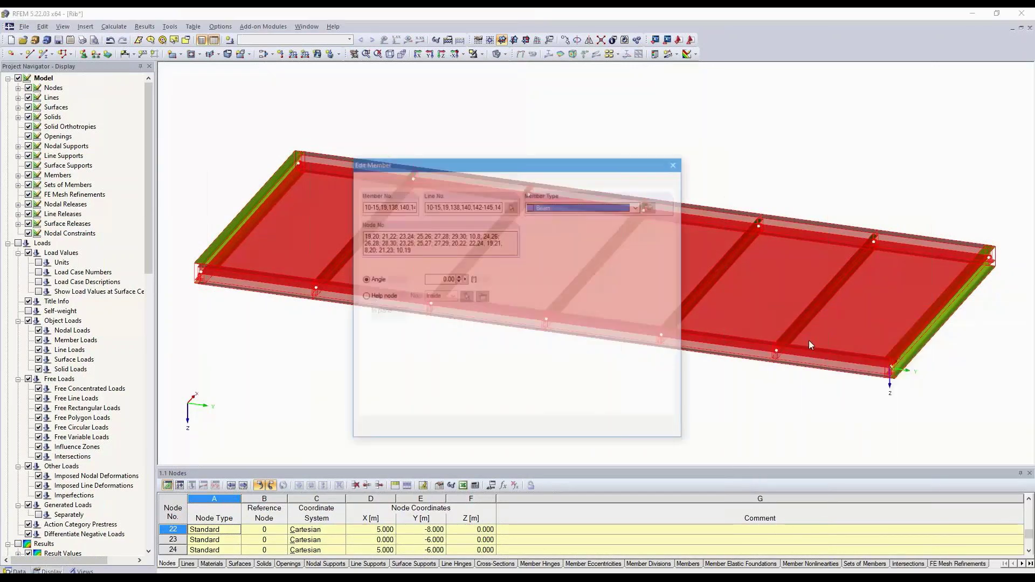
pyautogui.click(638, 206)
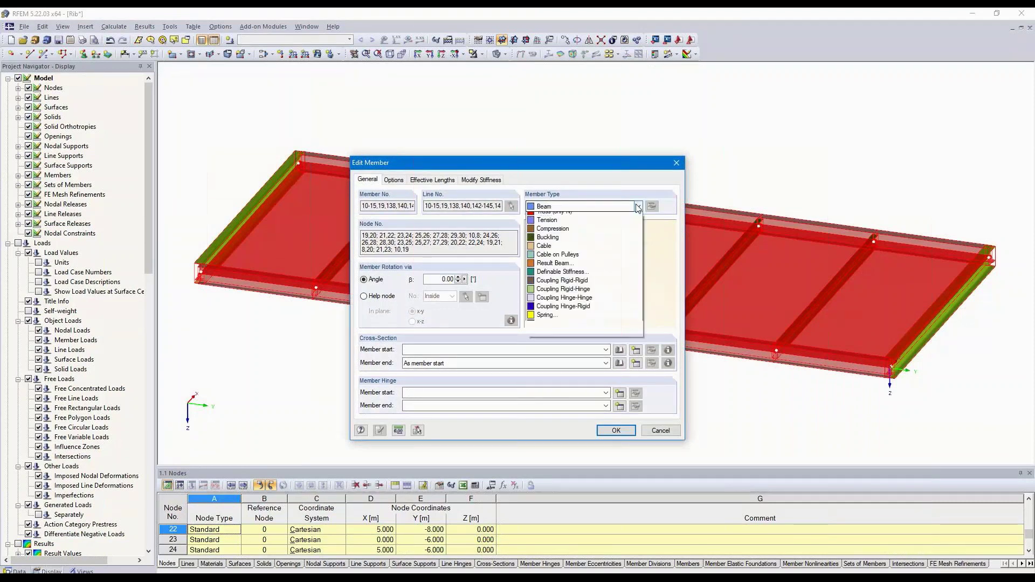
pyautogui.click(605, 237)
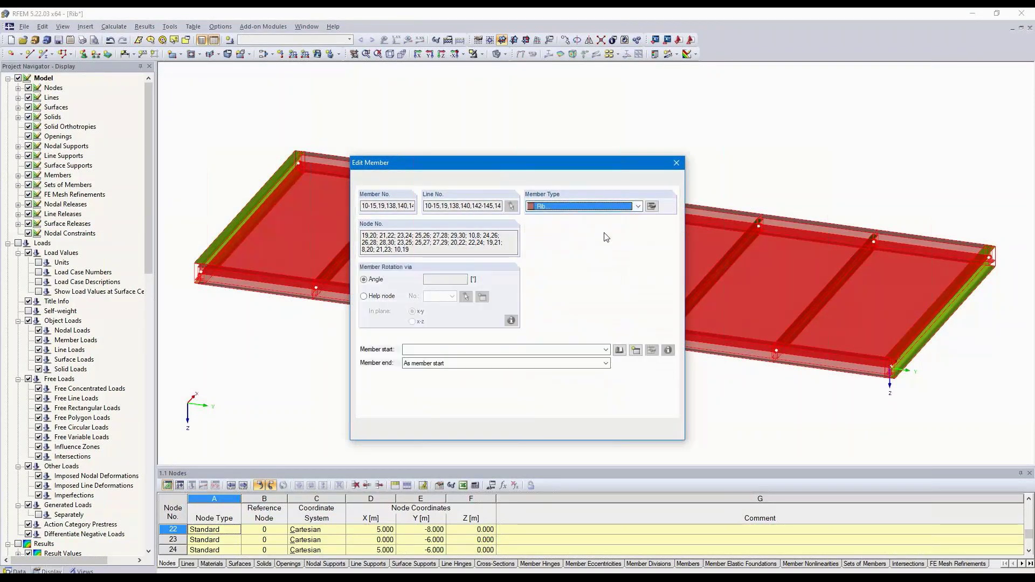
# Step: Position the ribs on the +z-side of the surface with integration widths b1 and b2 of 1 m, and apply the member changes
pyautogui.click(651, 207)
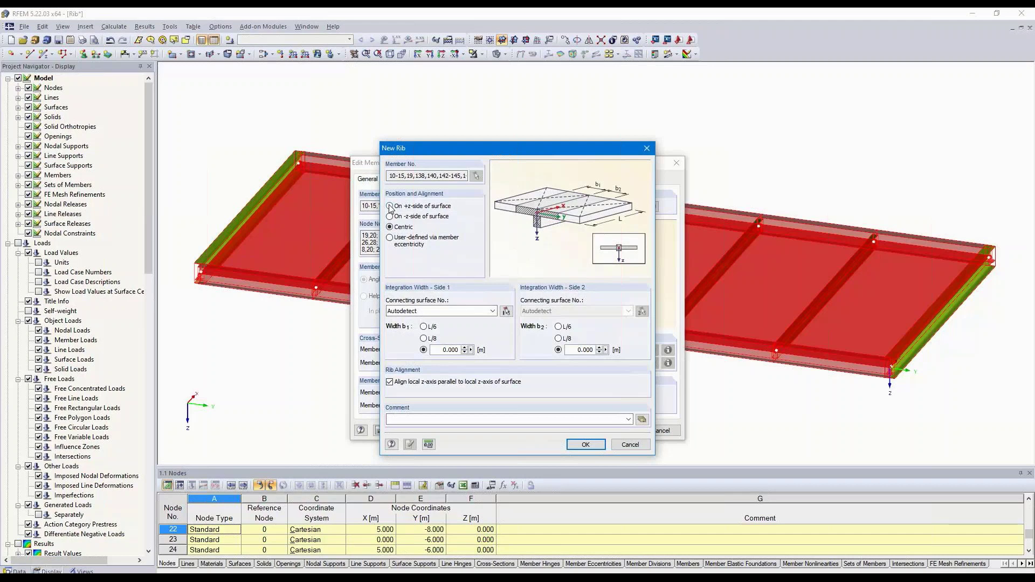
pyautogui.click(390, 206)
pyautogui.doubleClick(451, 350)
pyautogui.write('1')
pyautogui.doubleClick(582, 350)
pyautogui.write('1')
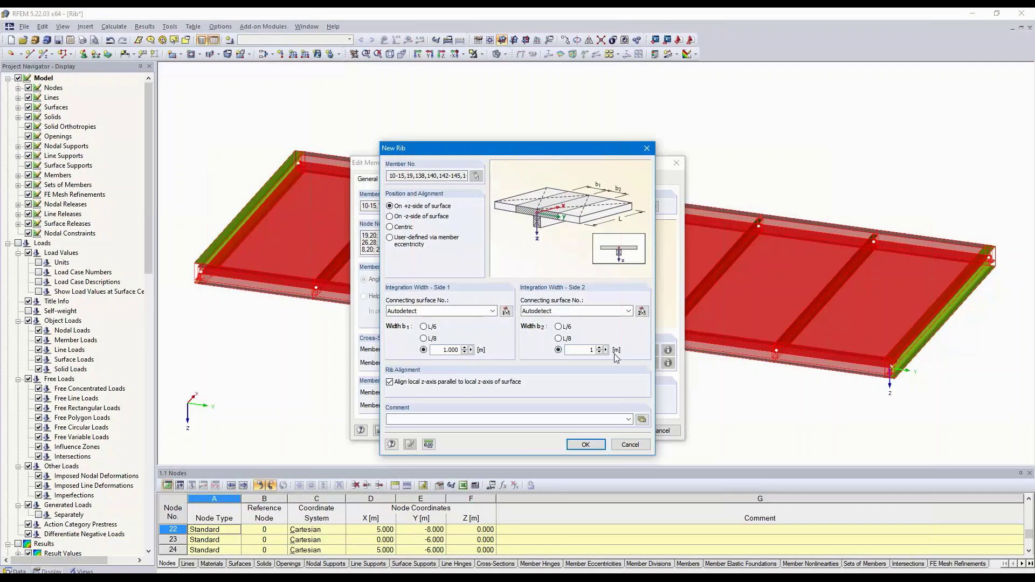
pyautogui.click(582, 443)
pyautogui.click(612, 430)
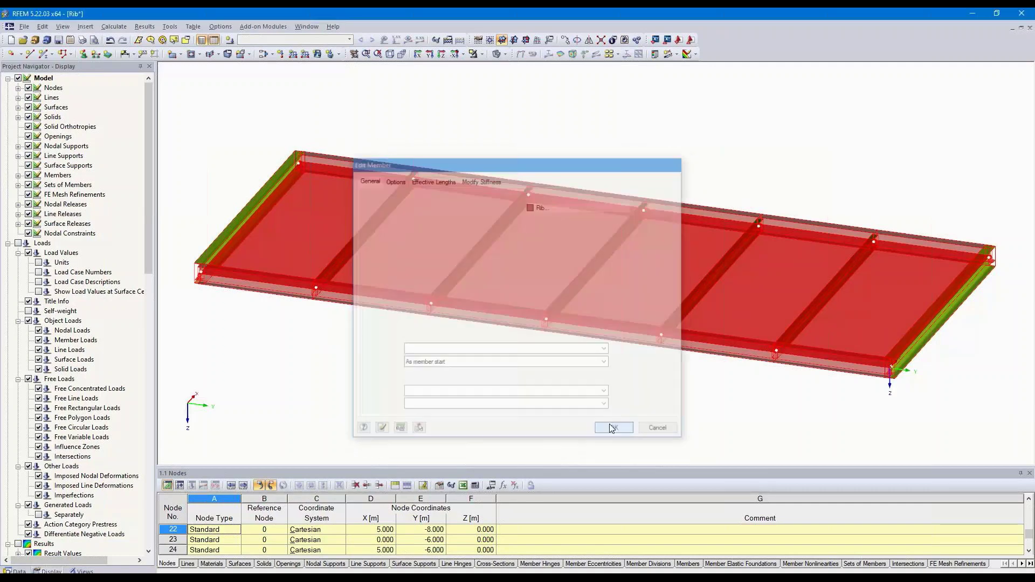
# Step: Set the solid rendering of surfaces to Filled incl. thickness and inspect the slab above the ribs
pyautogui.keyDown('ctrl'); pyautogui.moveTo(596, 372); pyautogui.dragTo(608, 318, button='middle'); pyautogui.keyUp('ctrl')
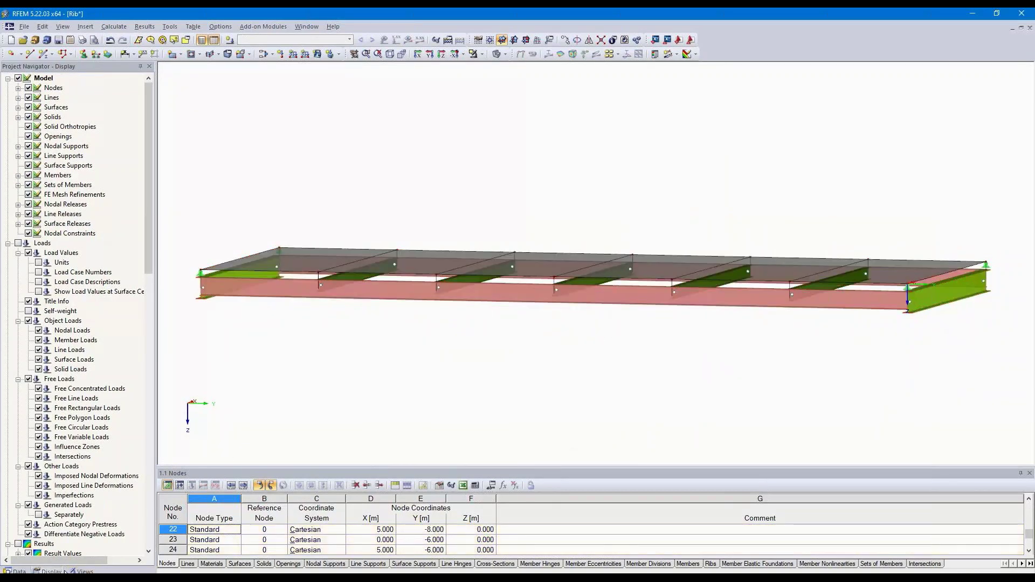
pyautogui.scroll(-15, 69, 442)
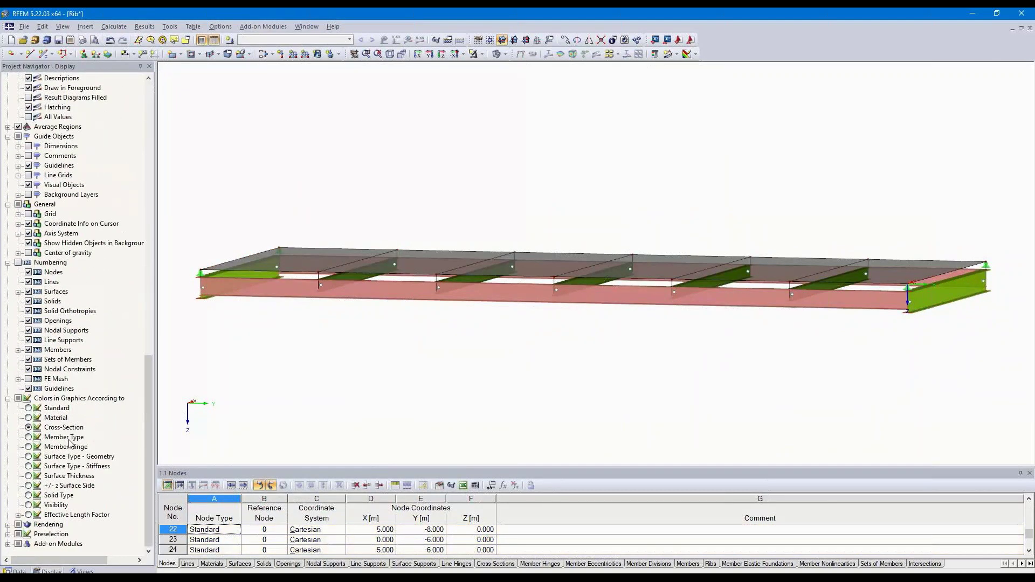
pyautogui.click(7, 524)
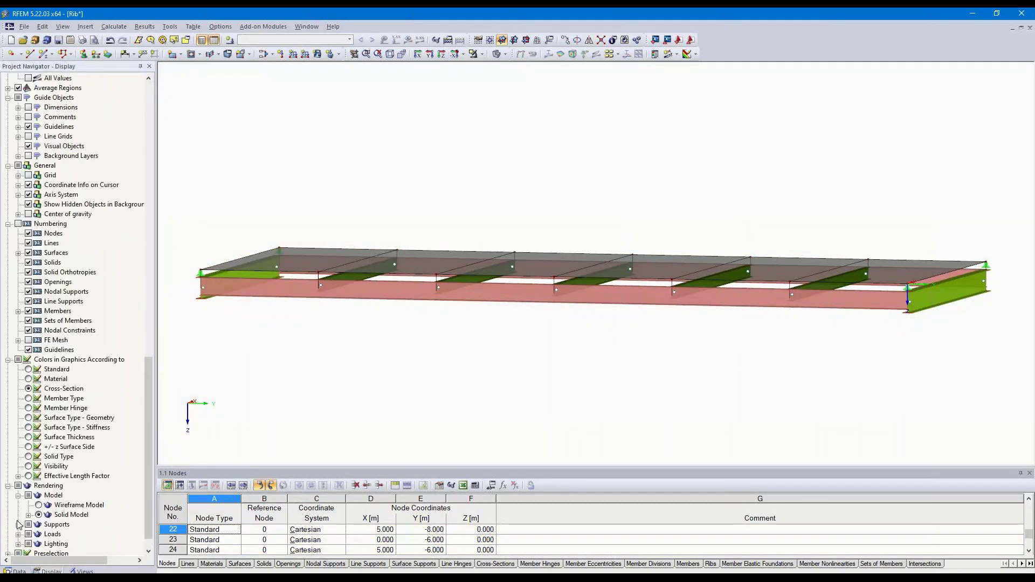
pyautogui.click(29, 515)
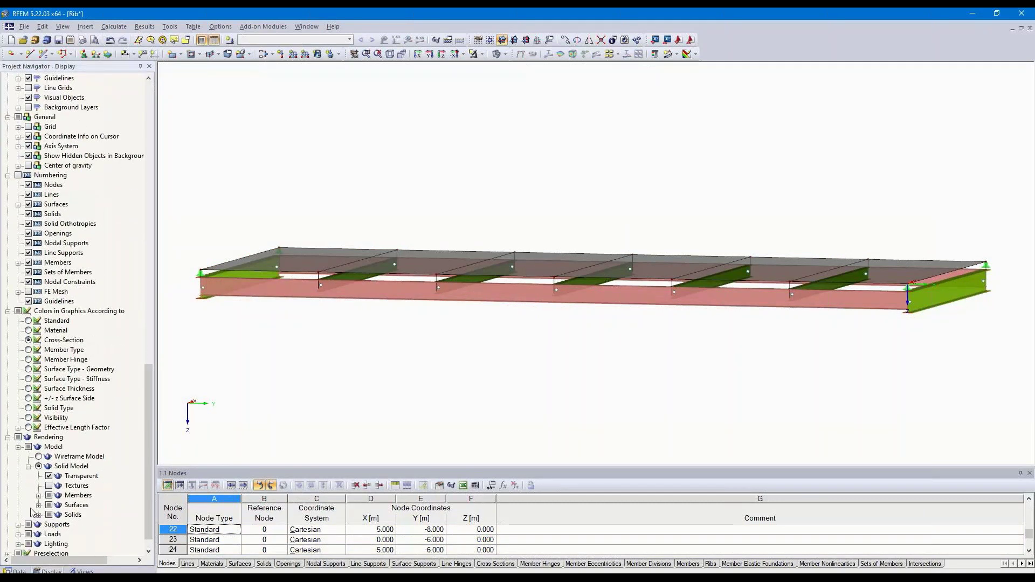
pyautogui.click(39, 505)
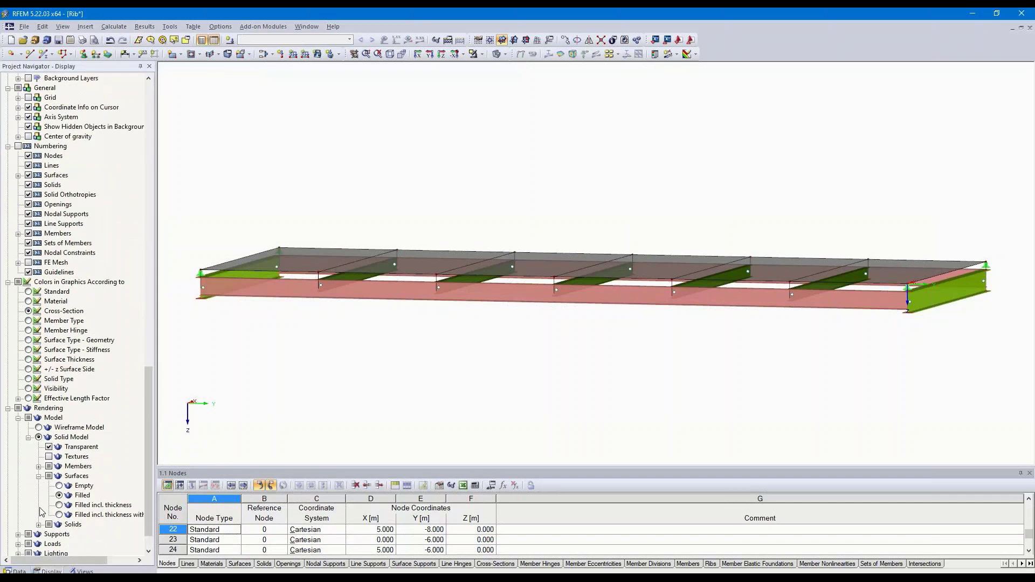
pyautogui.click(60, 476)
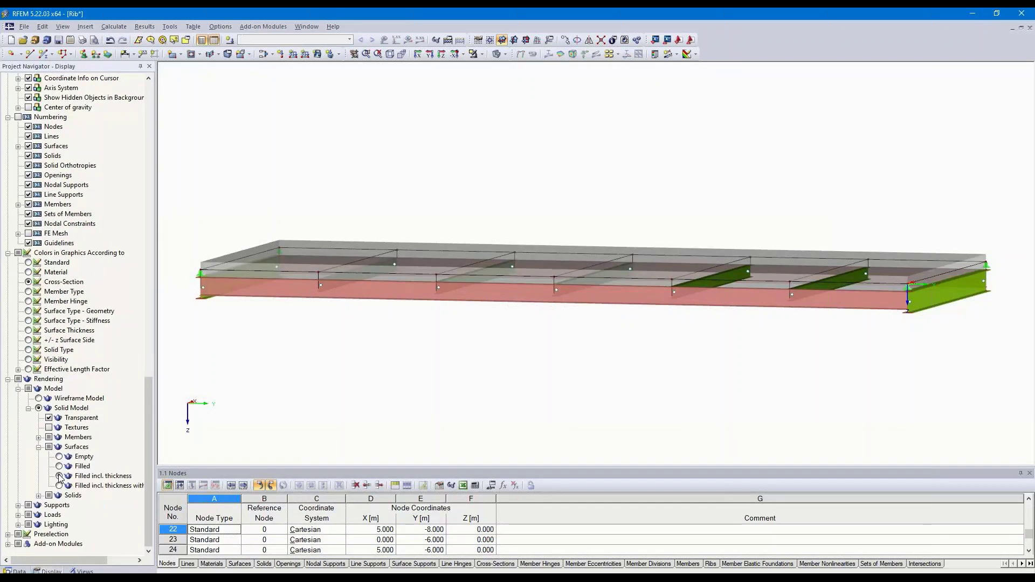
pyautogui.scroll(4, 467, 274)
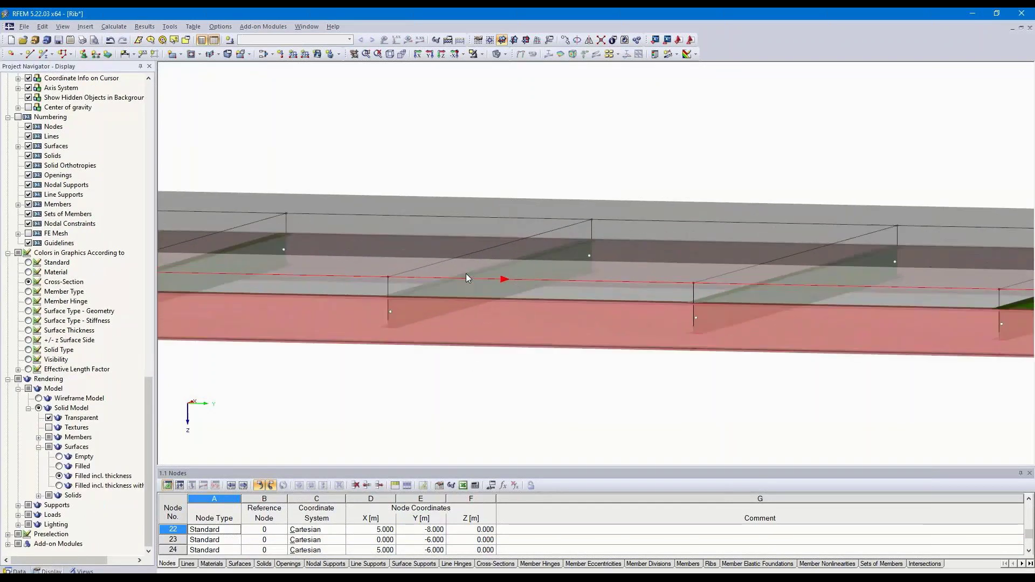
pyautogui.scroll(6, 442, 303)
pyautogui.scroll(-8, 443, 305)
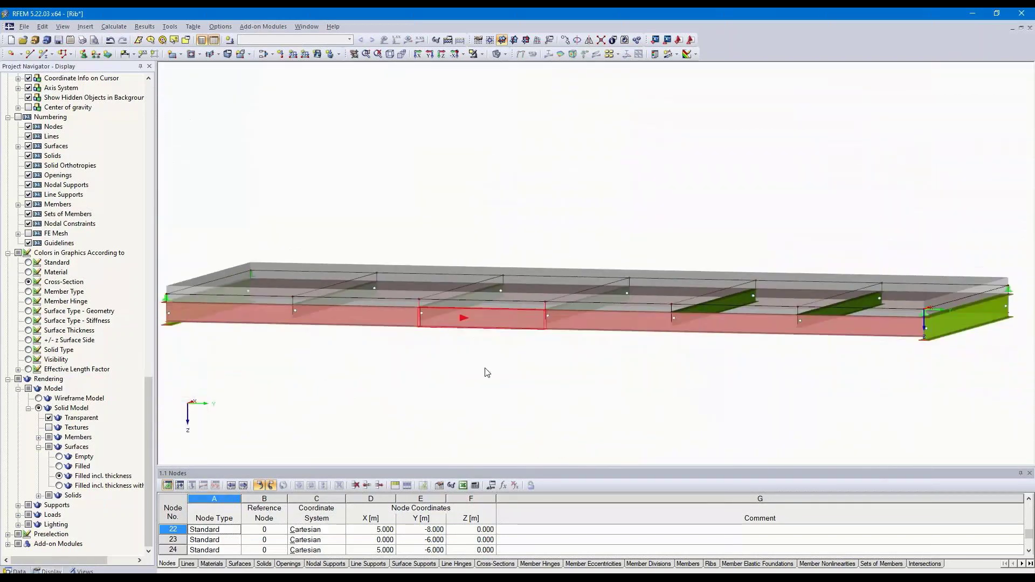
pyautogui.keyDown('ctrl'); pyautogui.moveTo(487, 373); pyautogui.dragTo(482, 408, button='middle'); pyautogui.keyUp('ctrl')
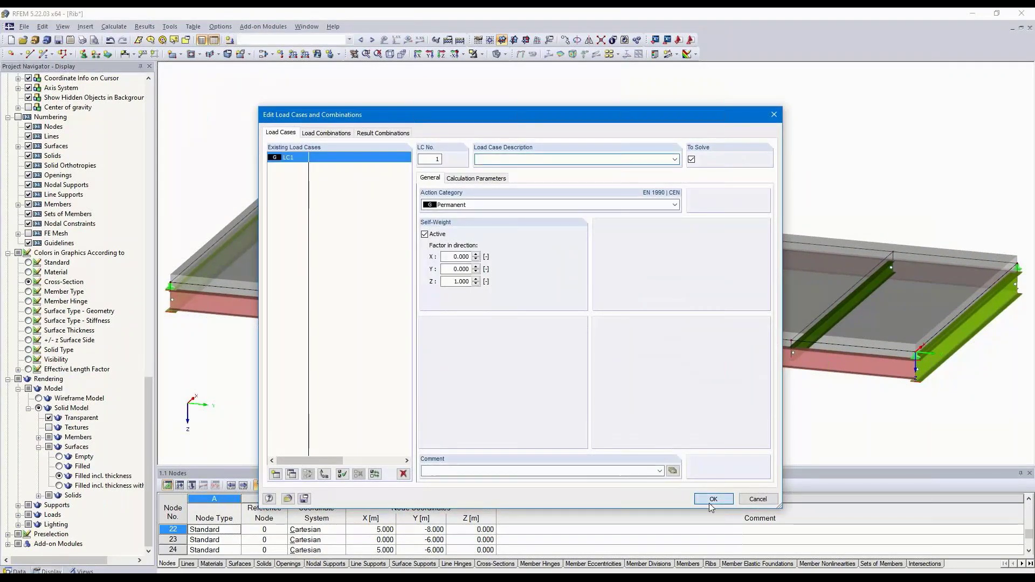
# Step: Create permanent load case LC1 with self-weight factor 1.000 in Z and calculate its results
pyautogui.click(710, 501)
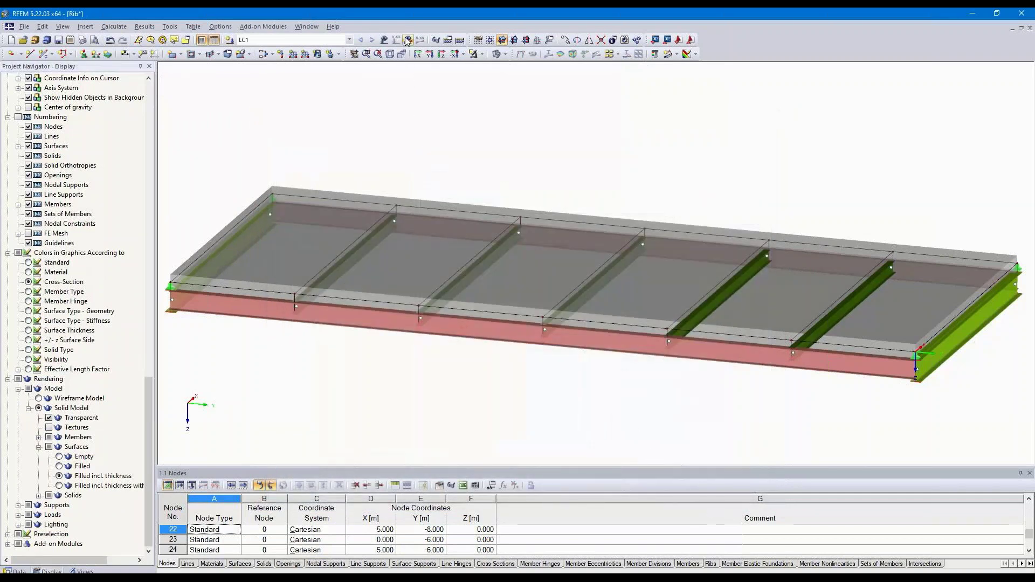
pyautogui.click(408, 41)
pyautogui.click(494, 322)
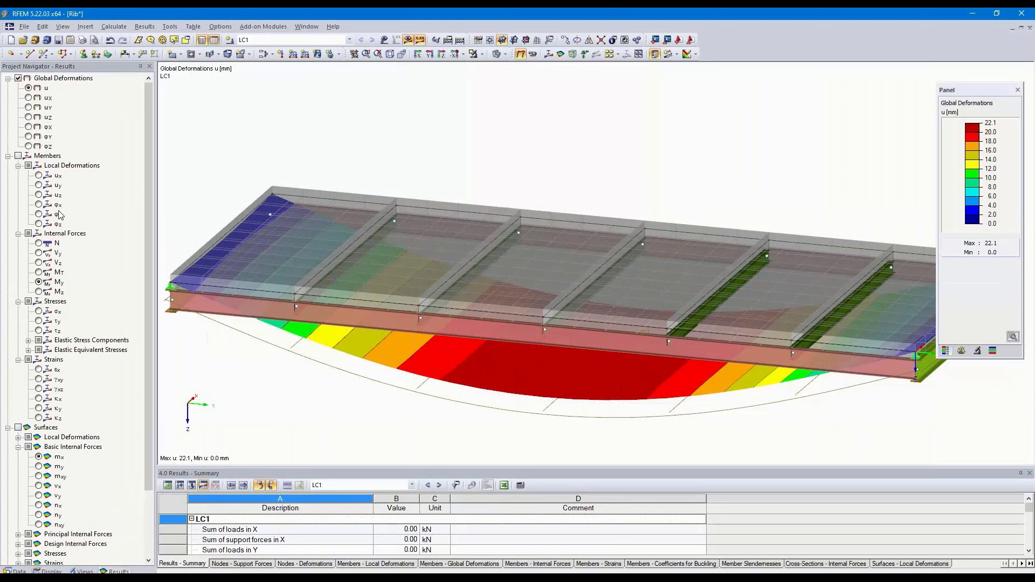
# Step: Display the rib moments My together with the surface moments mx, using wireframe rendering for the model
pyautogui.click(39, 282)
pyautogui.keyDown('ctrl'); pyautogui.moveTo(746, 430); pyautogui.dragTo(593, 416, button='middle'); pyautogui.keyUp('ctrl')
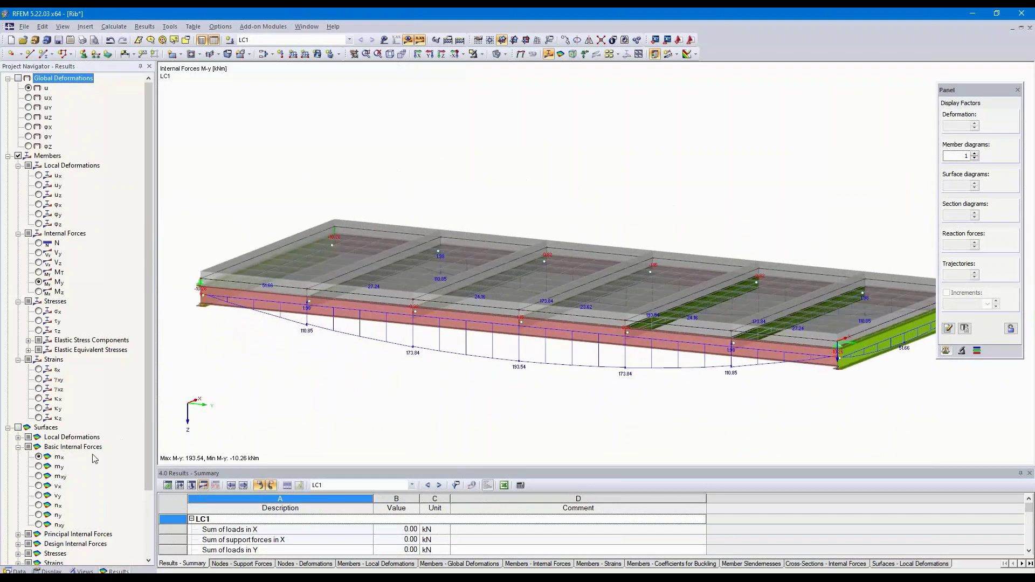
pyautogui.click(38, 456)
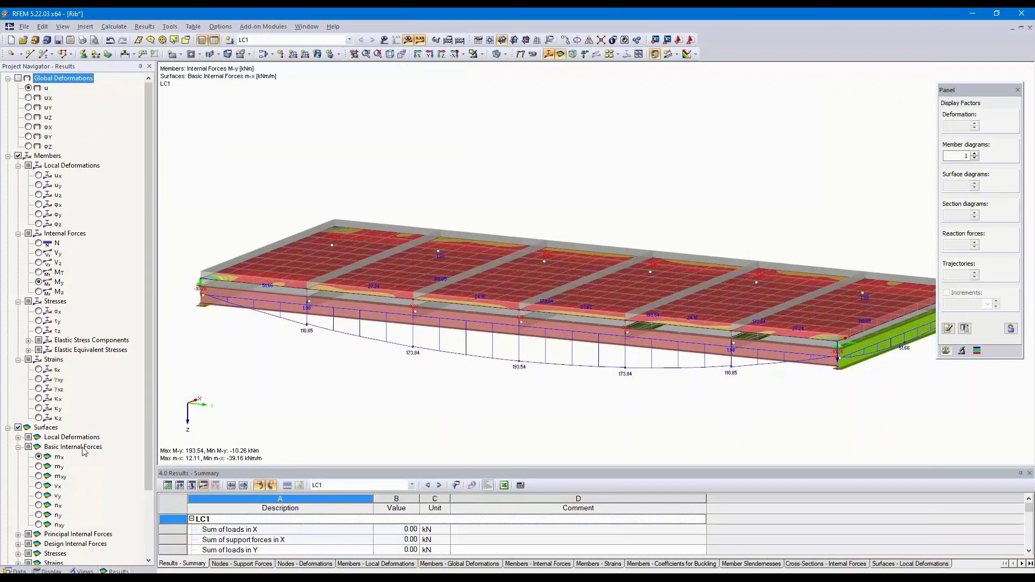
pyautogui.click(505, 55)
pyautogui.click(498, 67)
pyautogui.keyDown('ctrl'); pyautogui.moveTo(587, 227); pyautogui.dragTo(630, 262, button='middle'); pyautogui.keyUp('ctrl')
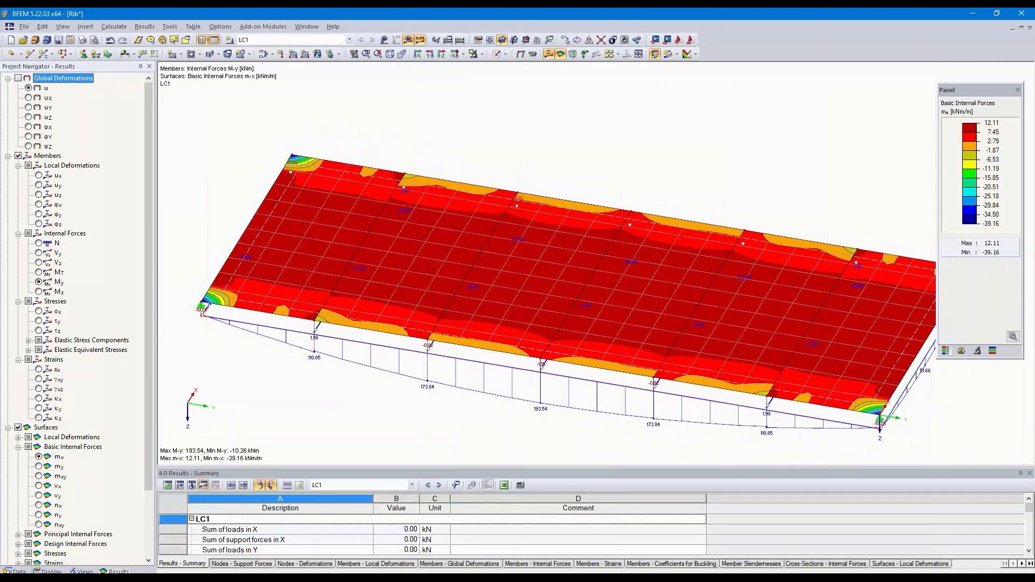
# Step: Show the global deformation u with member deformations displayed as Cross-Sections Colored
pyautogui.click(29, 88)
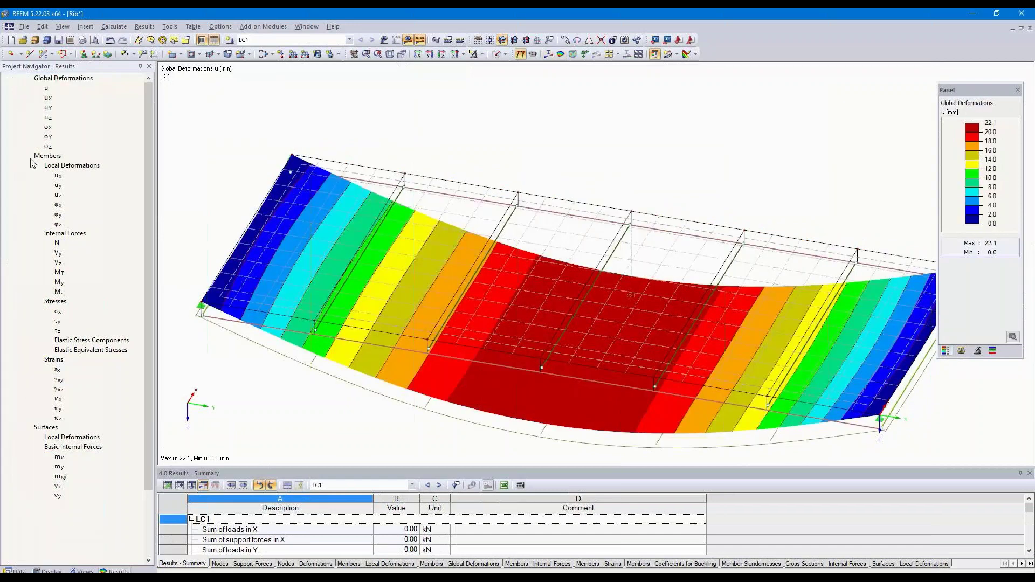
pyautogui.click(49, 571)
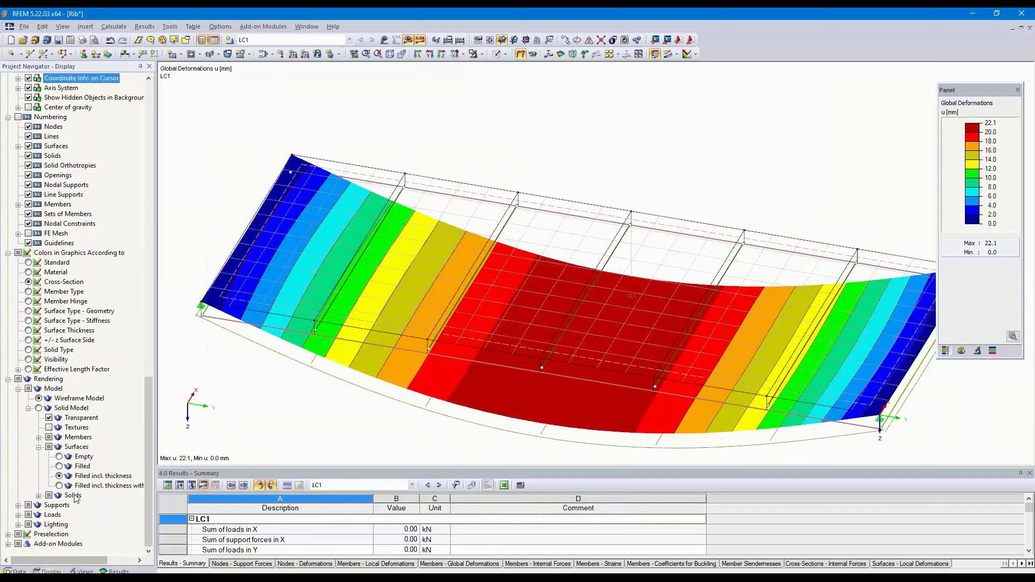
pyautogui.scroll(5, 81, 232)
pyautogui.scroll(9, 79, 225)
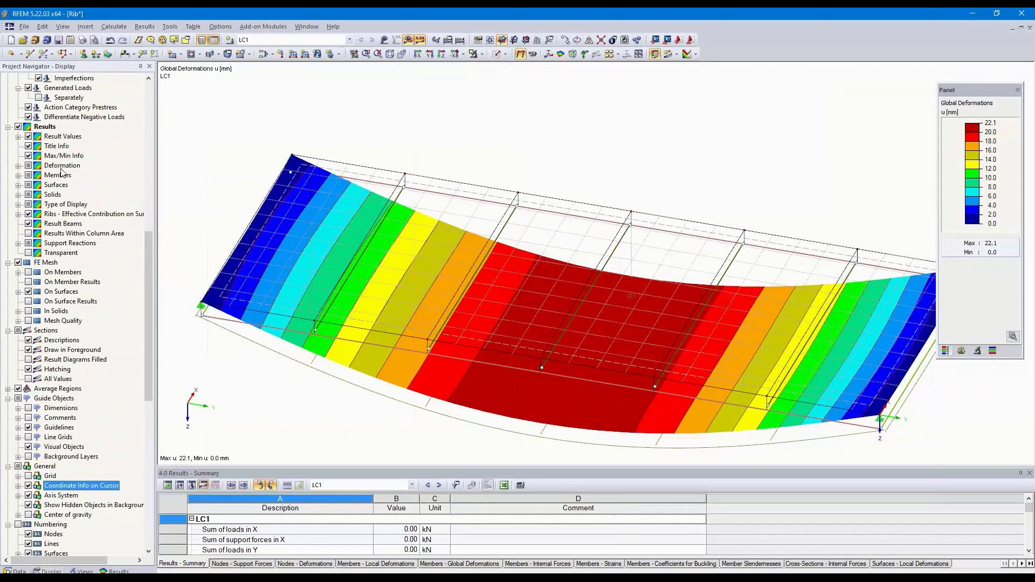
pyautogui.click(17, 166)
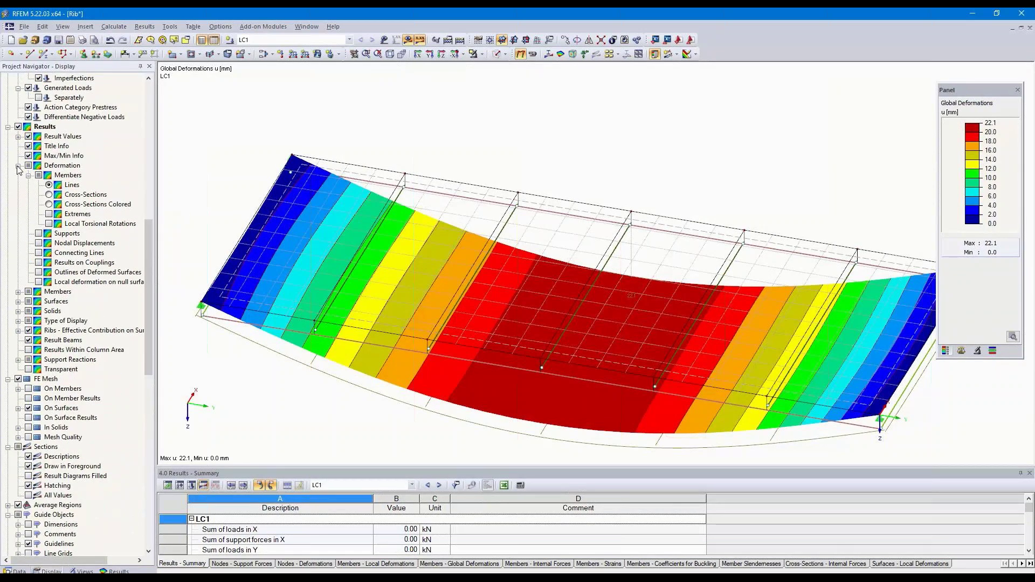
pyautogui.click(49, 204)
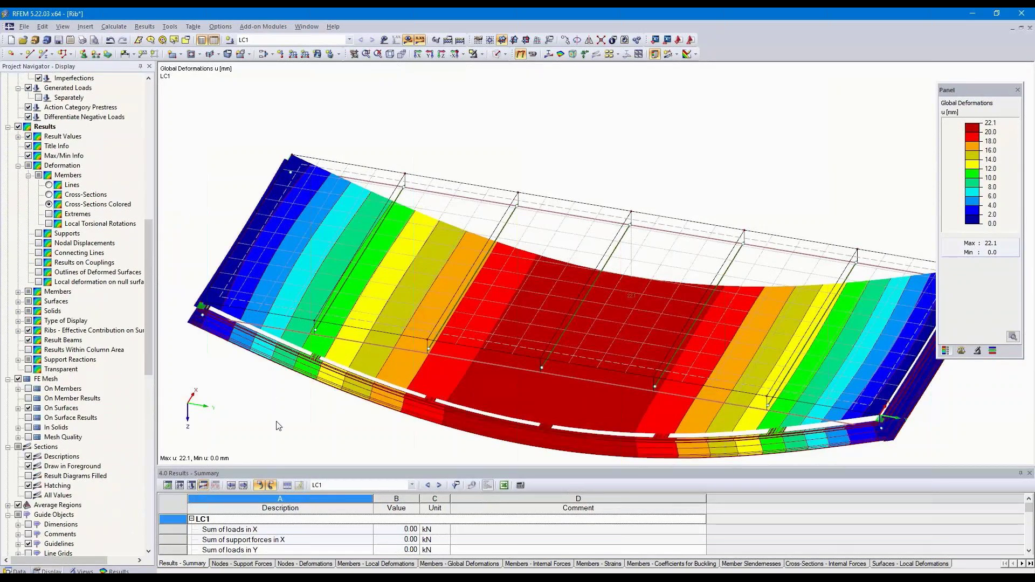
pyautogui.keyDown('ctrl'); pyautogui.moveTo(278, 421); pyautogui.dragTo(305, 299, button='middle'); pyautogui.keyUp('ctrl')
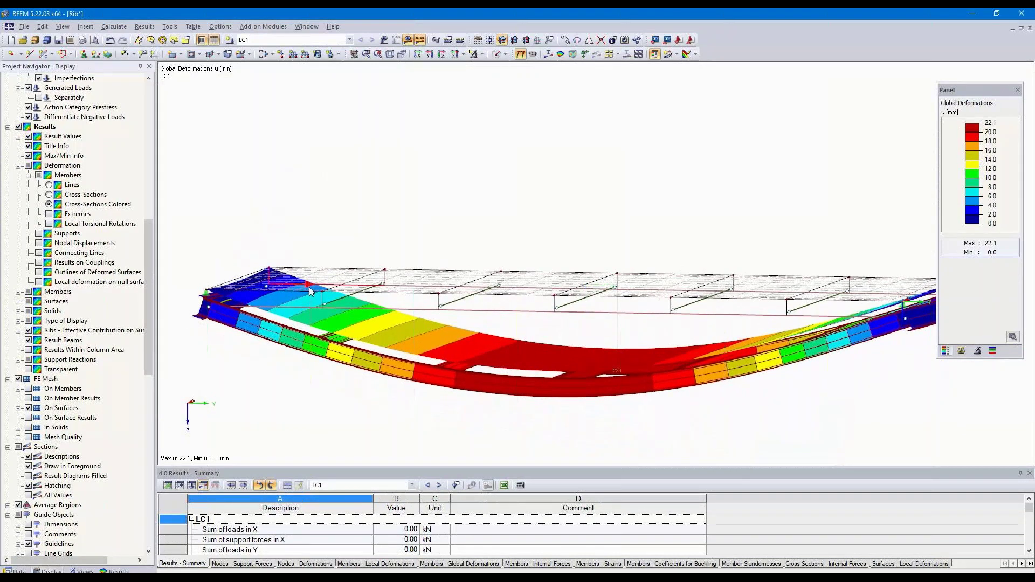
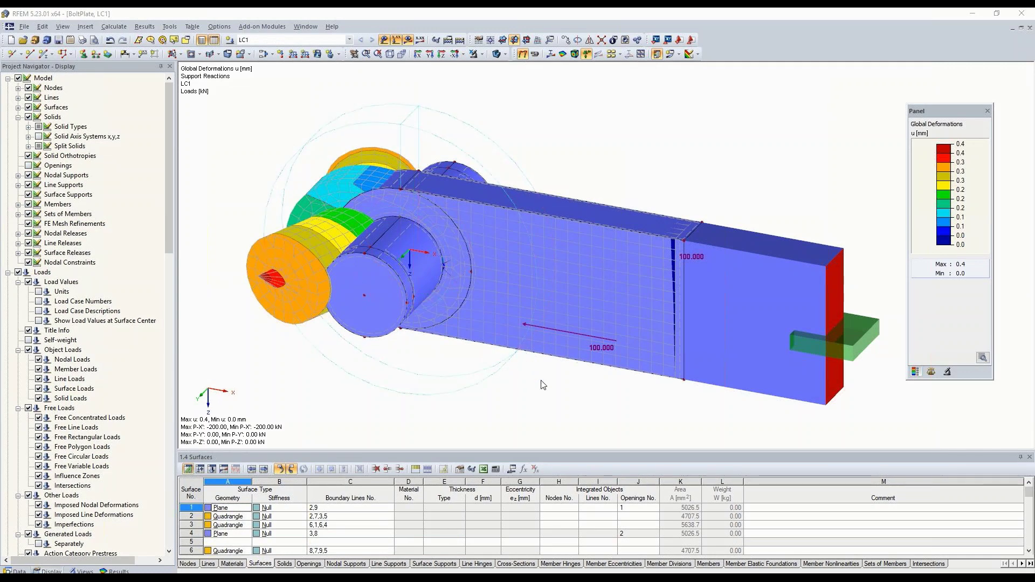
# Step: Switch the BoltPlate model to wireframe and hide all model objects so only the deformed result remains
pyautogui.keyDown('ctrl'); pyautogui.moveTo(543, 385); pyautogui.dragTo(553, 191, button='middle'); pyautogui.keyUp('ctrl')
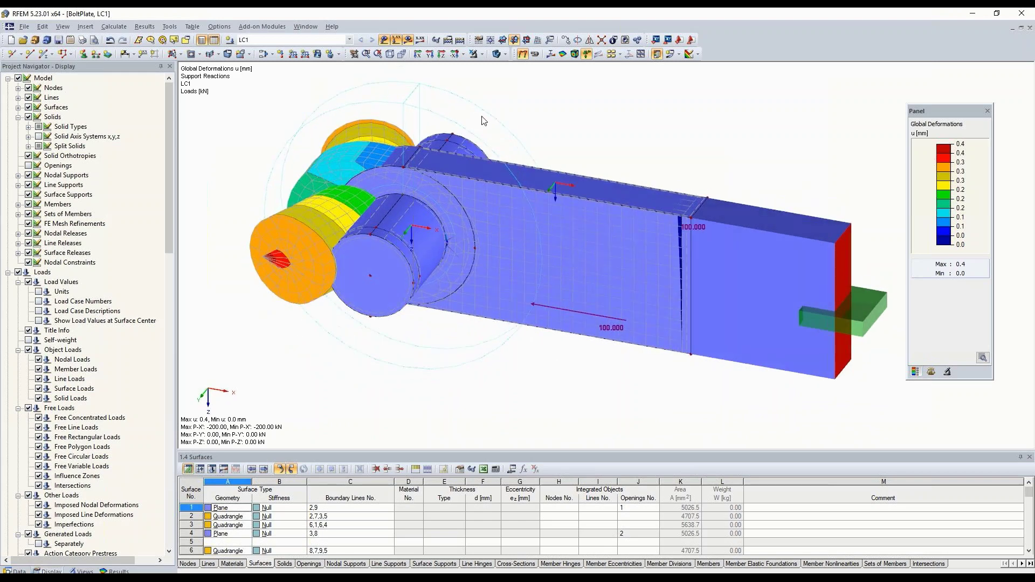
pyautogui.click(498, 53)
pyautogui.keyDown('ctrl'); pyautogui.moveTo(471, 384); pyautogui.dragTo(529, 314, button='middle'); pyautogui.keyUp('ctrl')
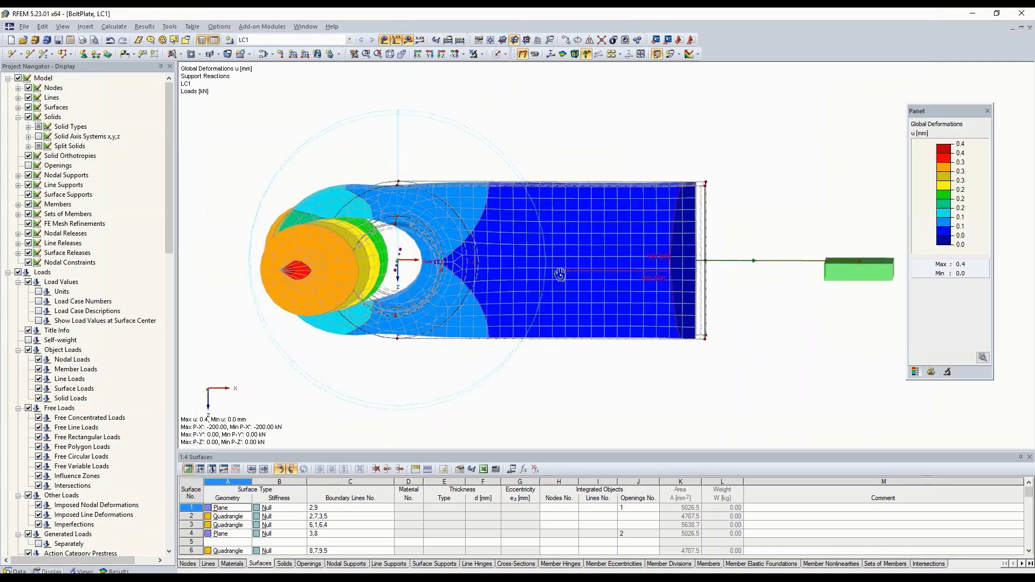
pyautogui.click(18, 78)
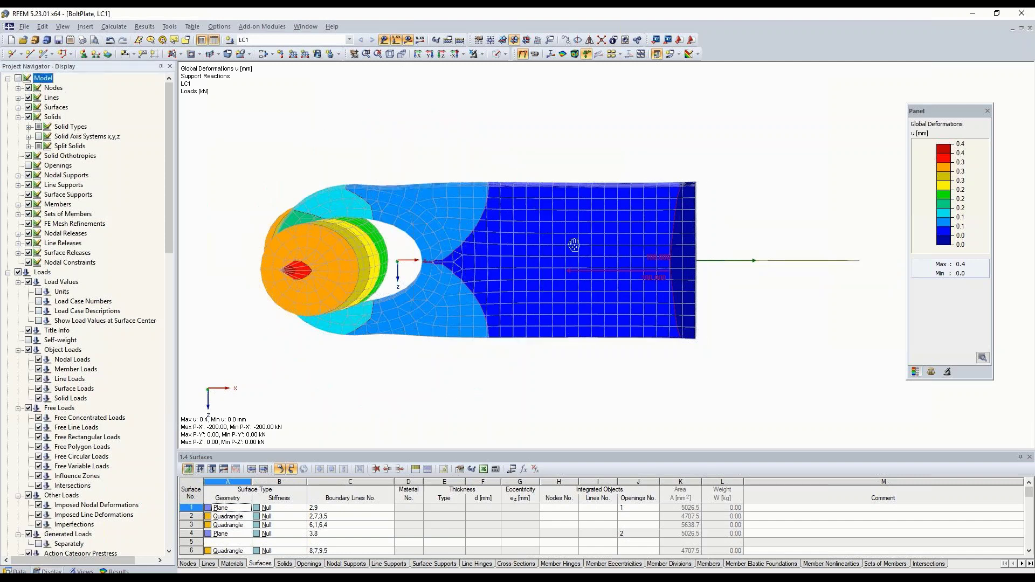
pyautogui.moveTo(569, 242); pyautogui.dragTo(652, 259, button='middle')
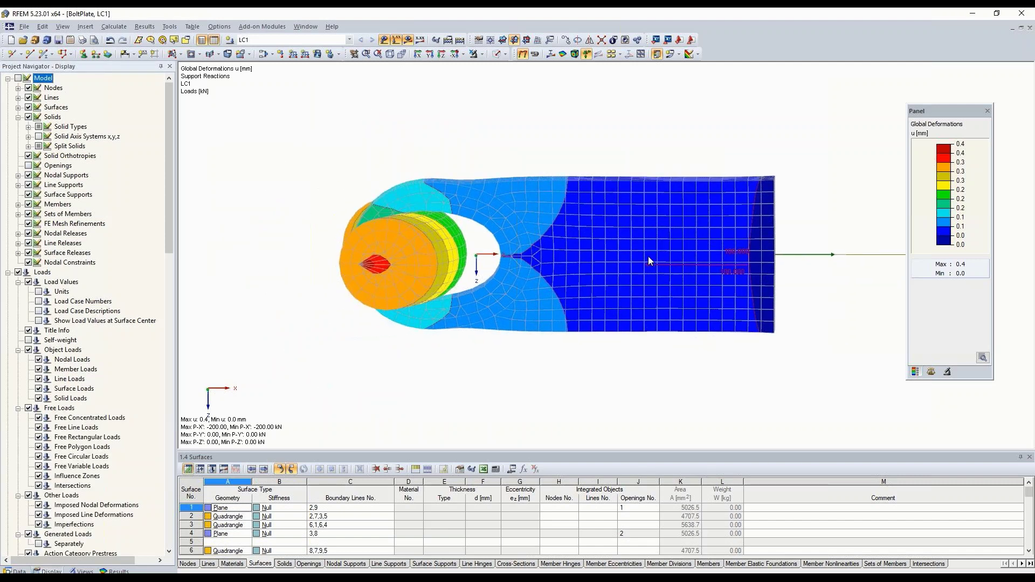
# Step: Adjust the deformation display factor of the bolt and plate to 182
pyautogui.click(931, 372)
pyautogui.click(945, 144)
pyautogui.click(945, 144)
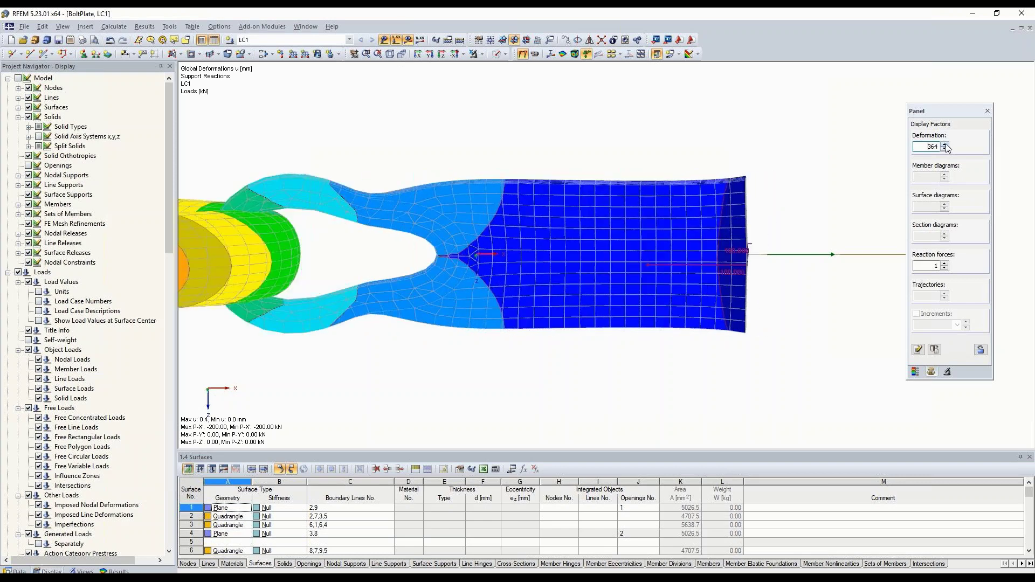
pyautogui.click(945, 150)
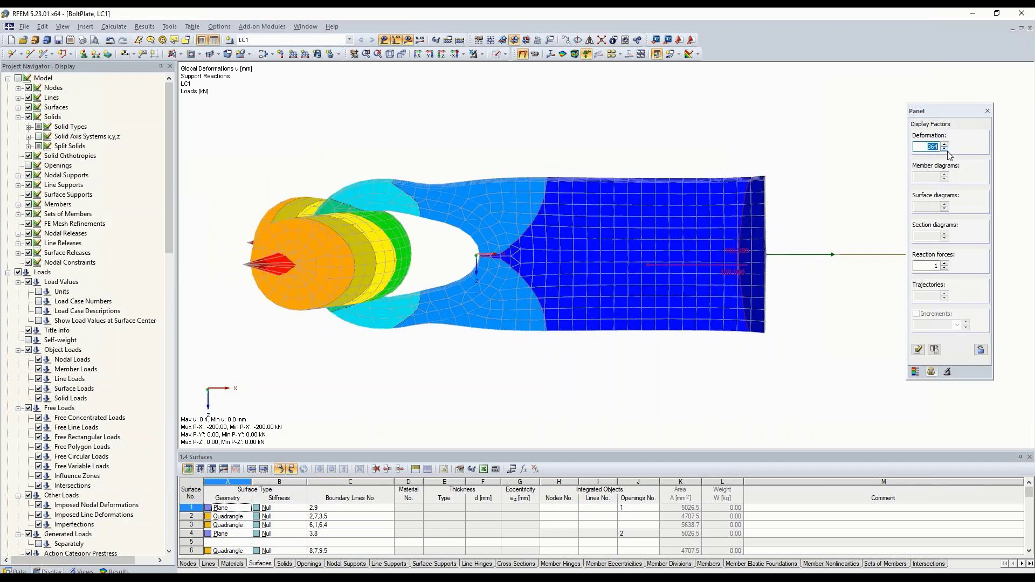
pyautogui.click(945, 150)
pyautogui.keyDown('ctrl'); pyautogui.moveTo(691, 306); pyautogui.dragTo(650, 296, button='middle'); pyautogui.keyUp('ctrl')
pyautogui.click(536, 56)
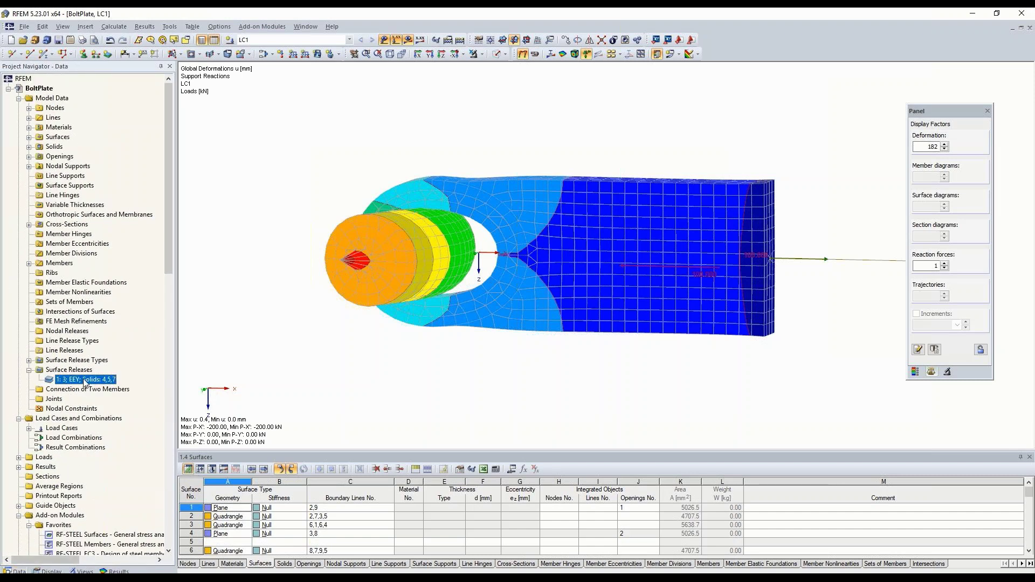
# Step: Review the surface release on surface 3 and the nonlinearity options for uz in its release type
pyautogui.doubleClick(84, 381)
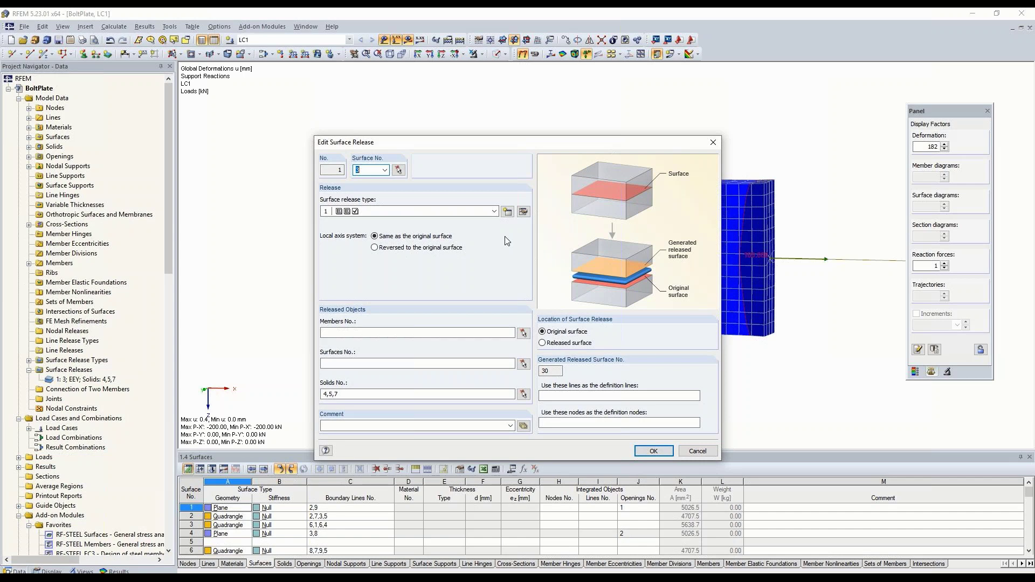
pyautogui.click(523, 212)
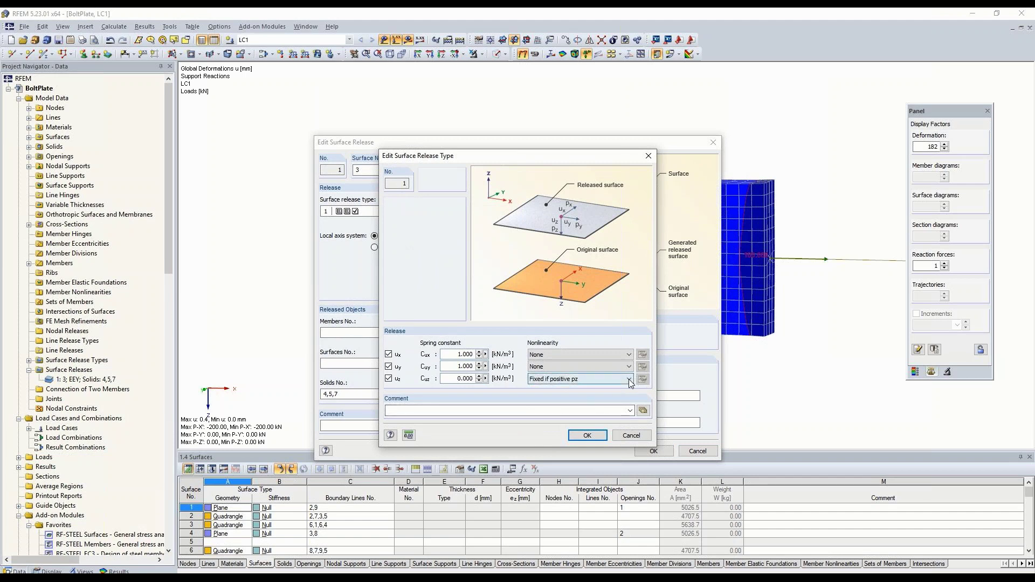
pyautogui.click(629, 379)
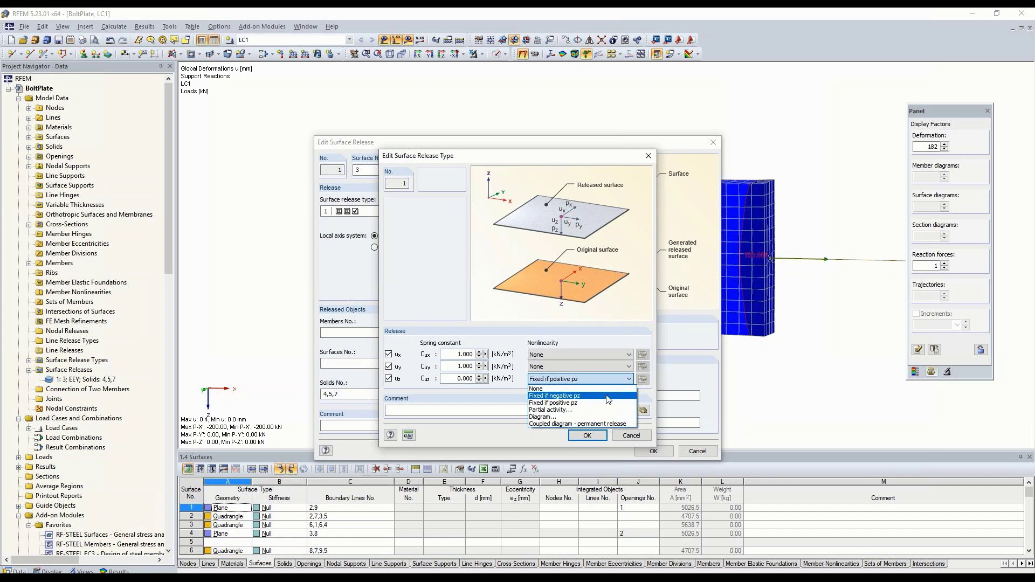
pyautogui.click(632, 436)
pyautogui.click(632, 436)
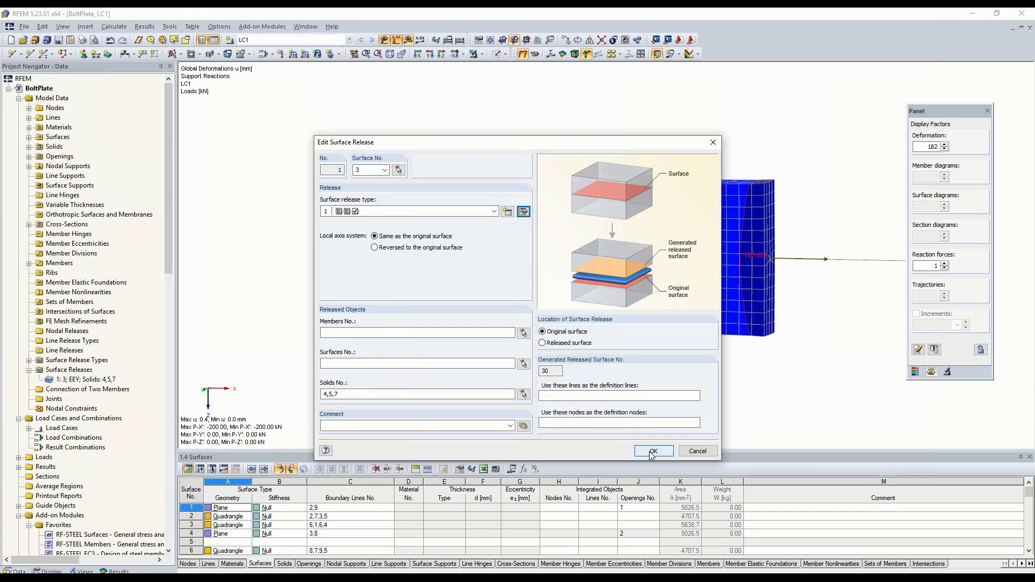
pyautogui.click(653, 452)
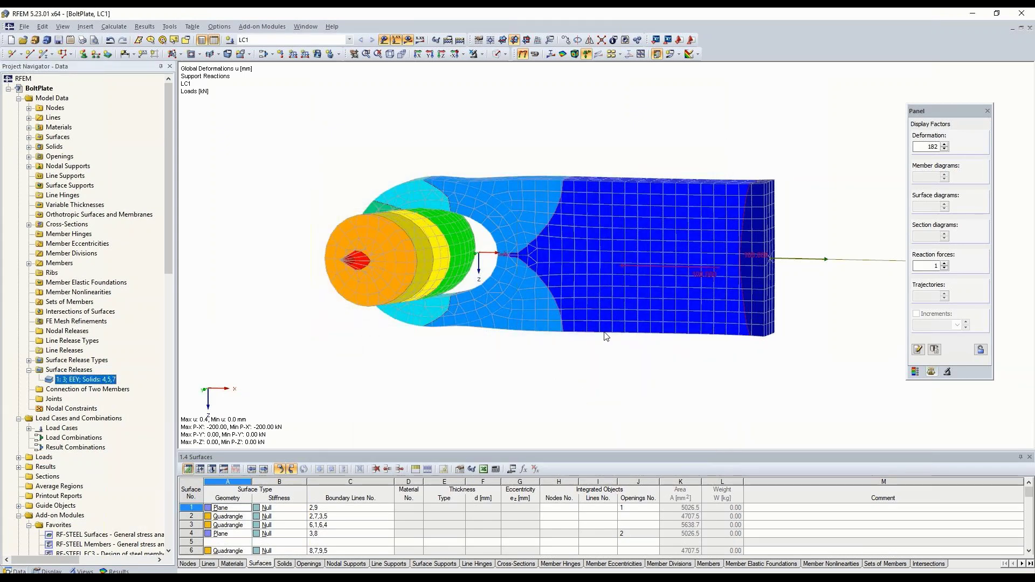
# Step: Open a new FE mesh refinement definition for the BoltPlate model
pyautogui.keyDown('ctrl'); pyautogui.moveTo(598, 355); pyautogui.dragTo(563, 407, button='middle'); pyautogui.keyUp('ctrl')
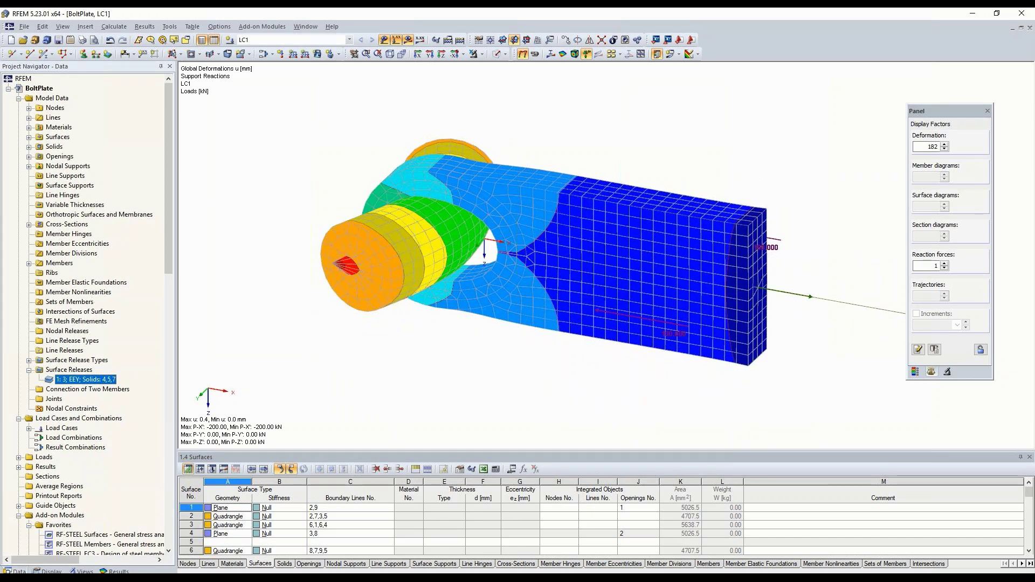
pyautogui.doubleClick(76, 322)
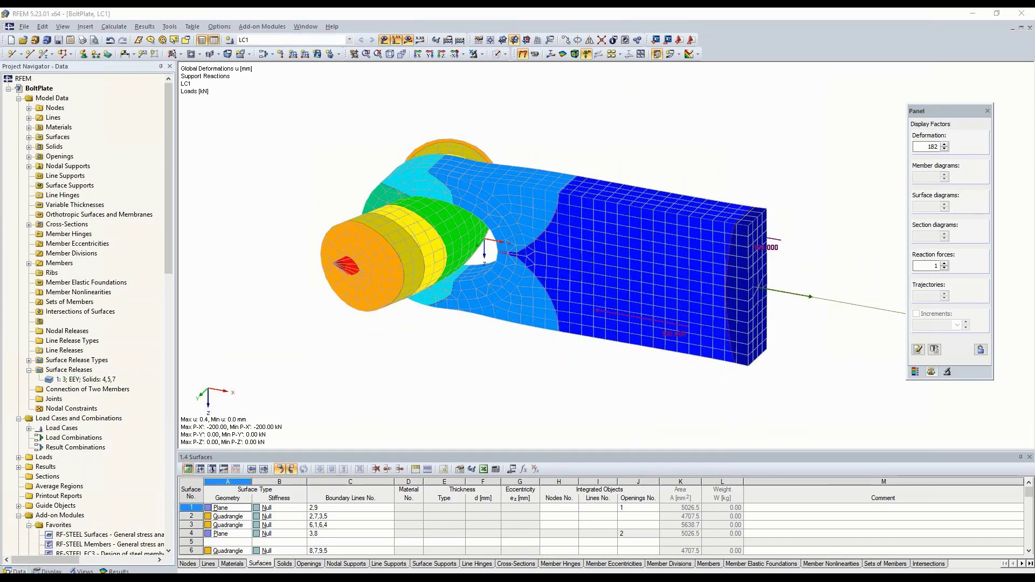
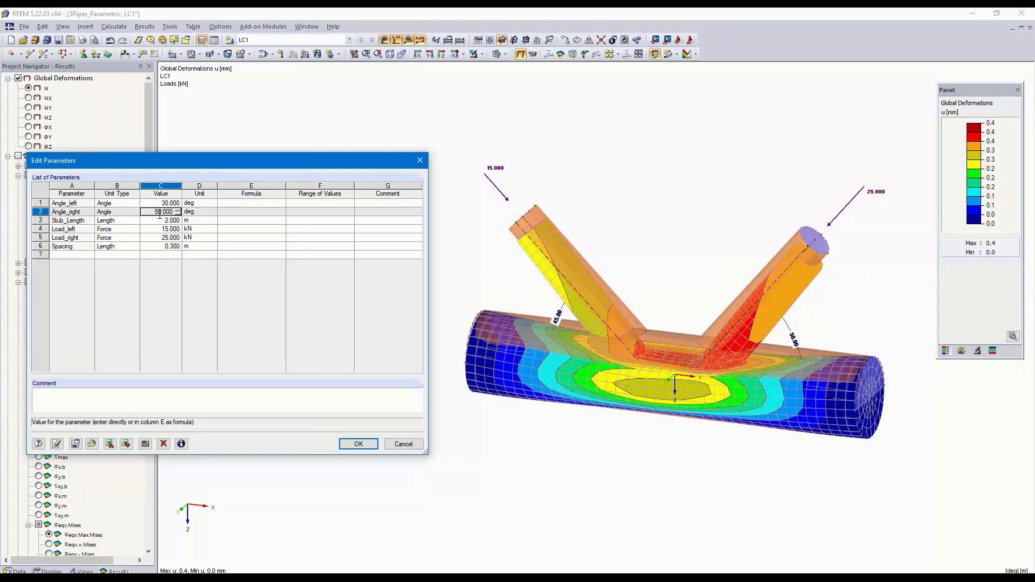
# Step: Set the Load_left parameter to 30 kN and apply the parameters to the pipe model, allowing the existing results to be deleted
pyautogui.click(161, 229)
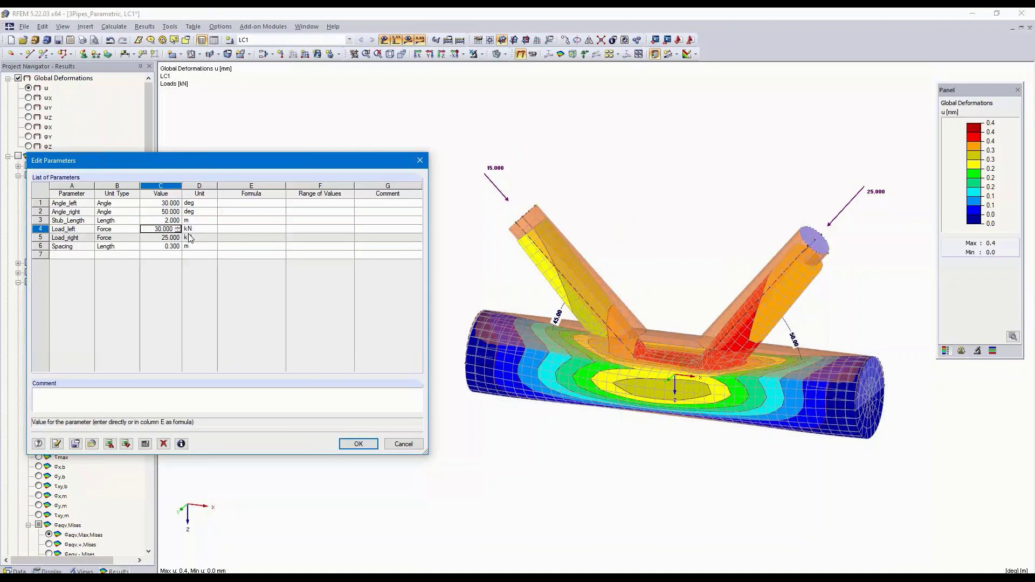
pyautogui.press('Tab')
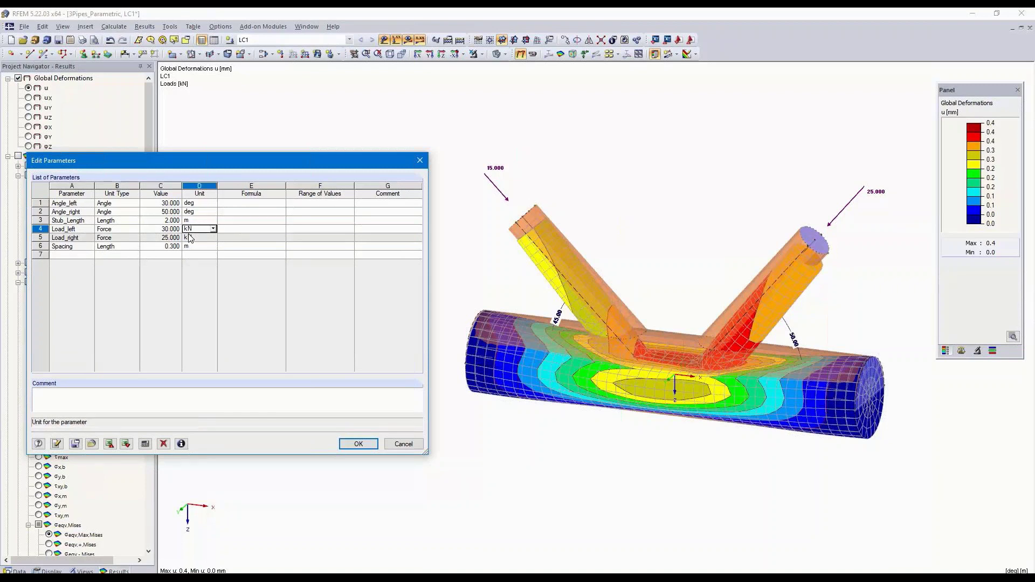
pyautogui.click(56, 444)
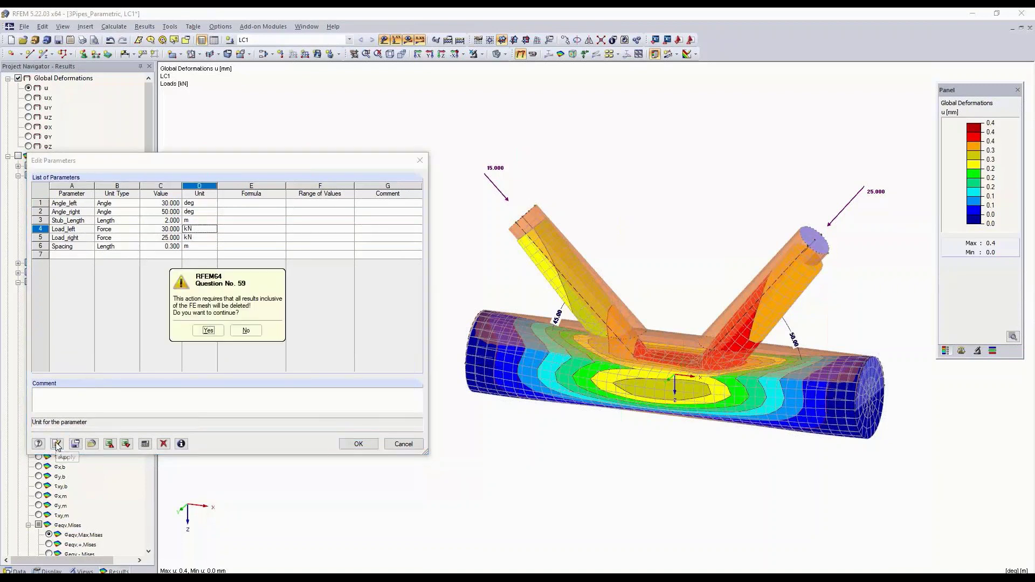
pyautogui.click(208, 330)
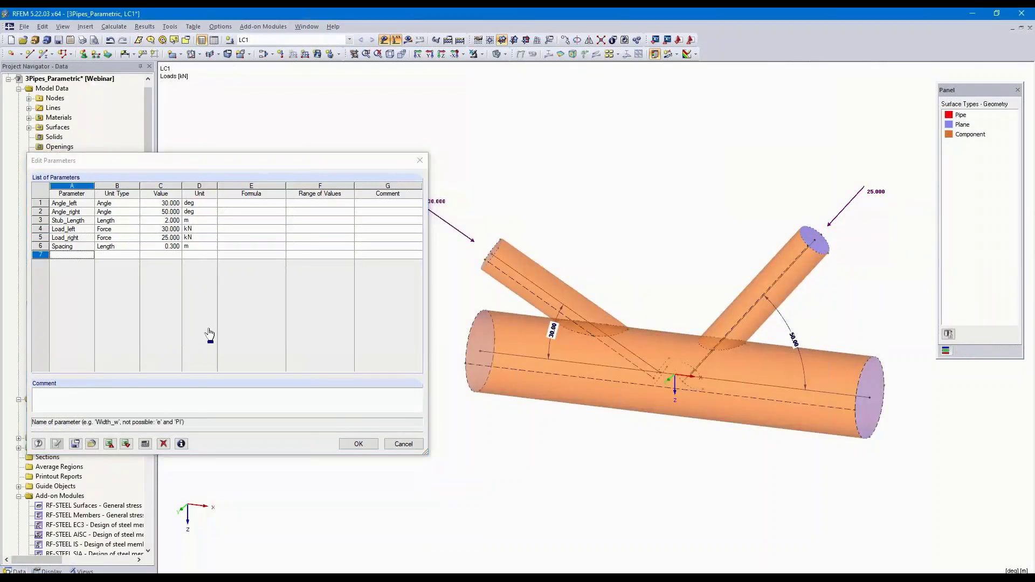
# Step: Set the Angle_left parameter to 40 degrees and apply it to the pipe model
pyautogui.click(165, 203)
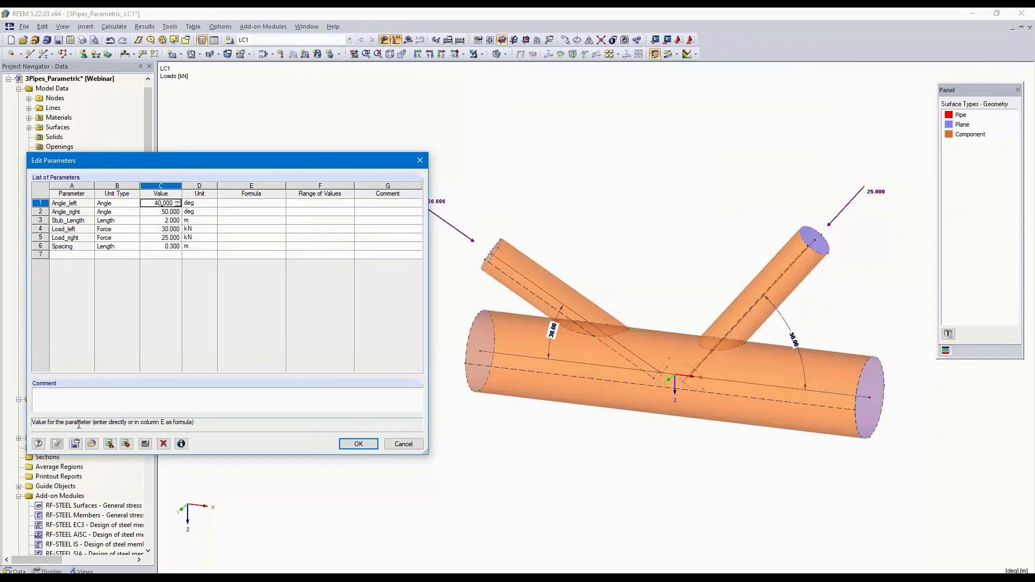
pyautogui.press('Tab')
pyautogui.click(58, 445)
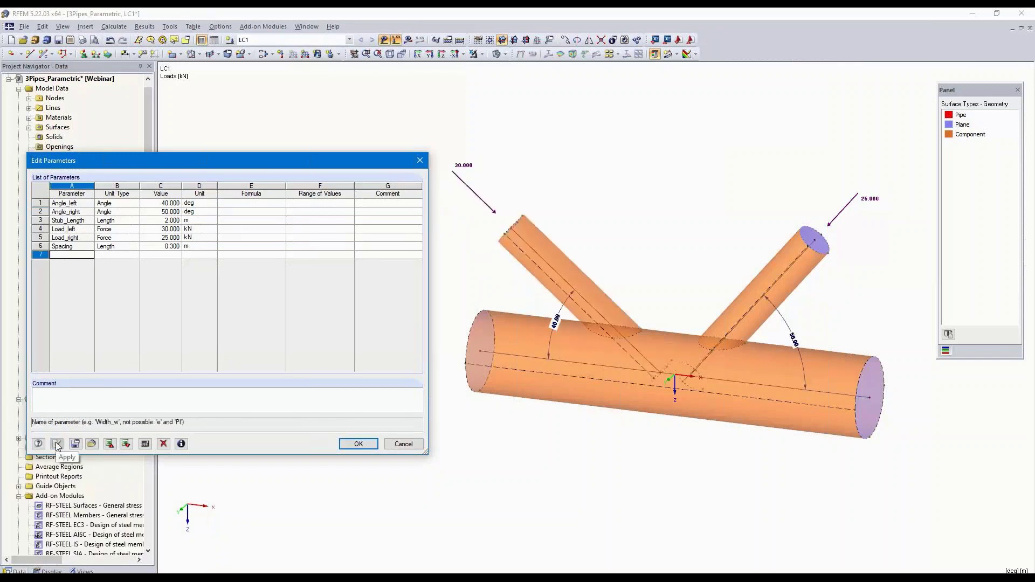
# Step: Set the Spacing parameter between the two pipe stubs to 0.8 m and apply it to the model
pyautogui.click(167, 247)
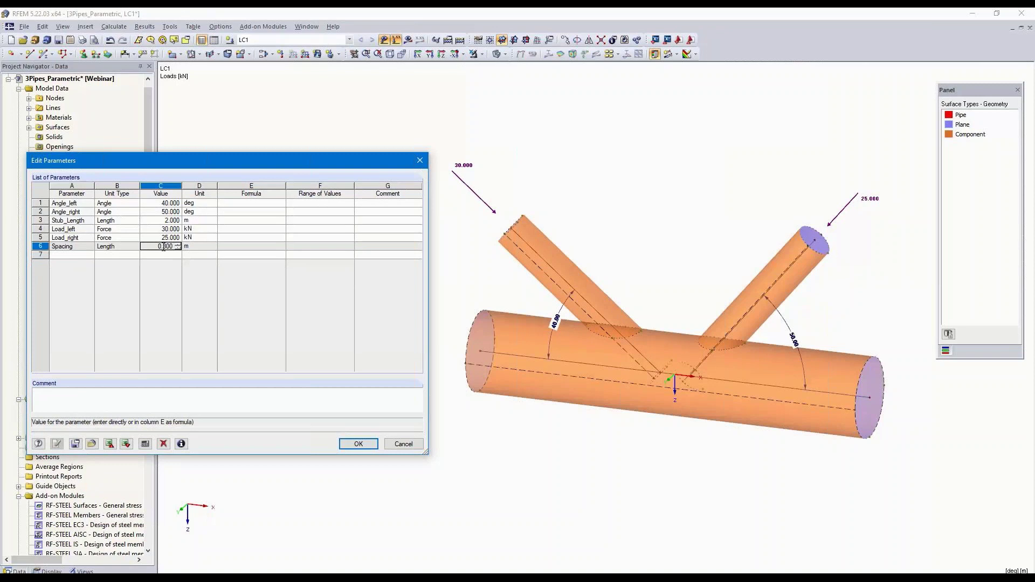
pyautogui.click(179, 248)
pyautogui.press('Tab')
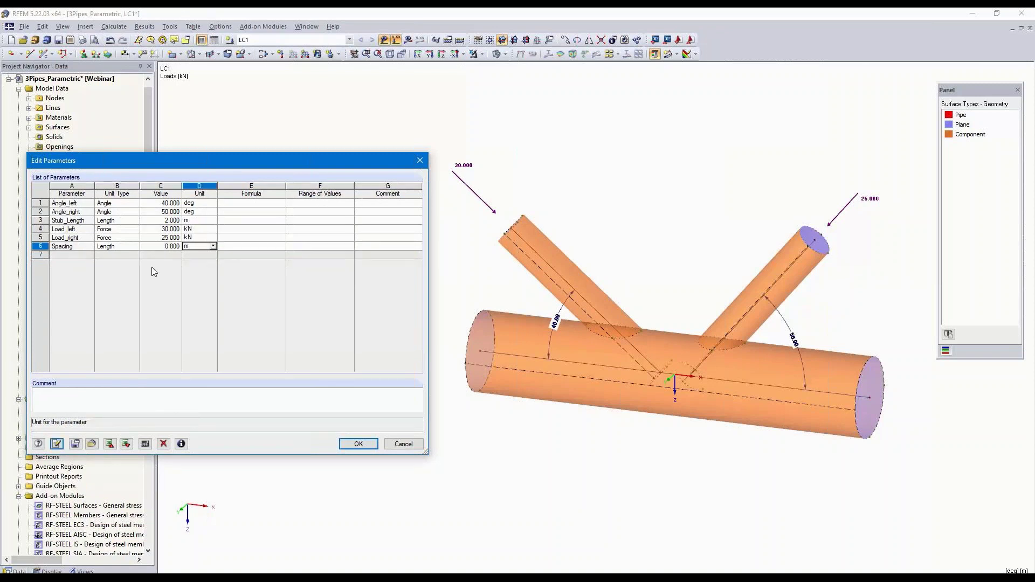
pyautogui.click(56, 445)
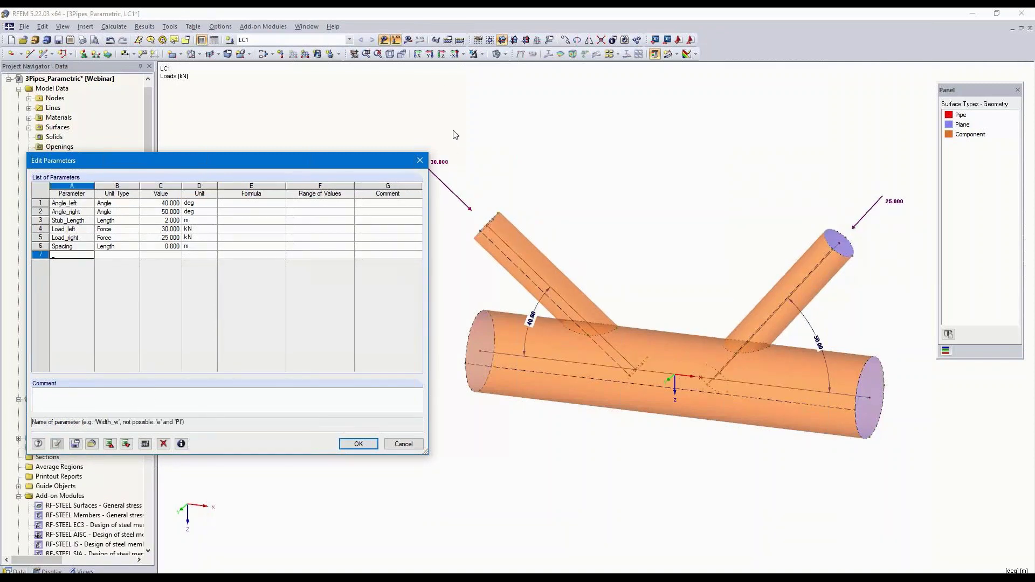
# Step: Calculate load case LC1 for the modified pipe joint and show its results
pyautogui.click(409, 41)
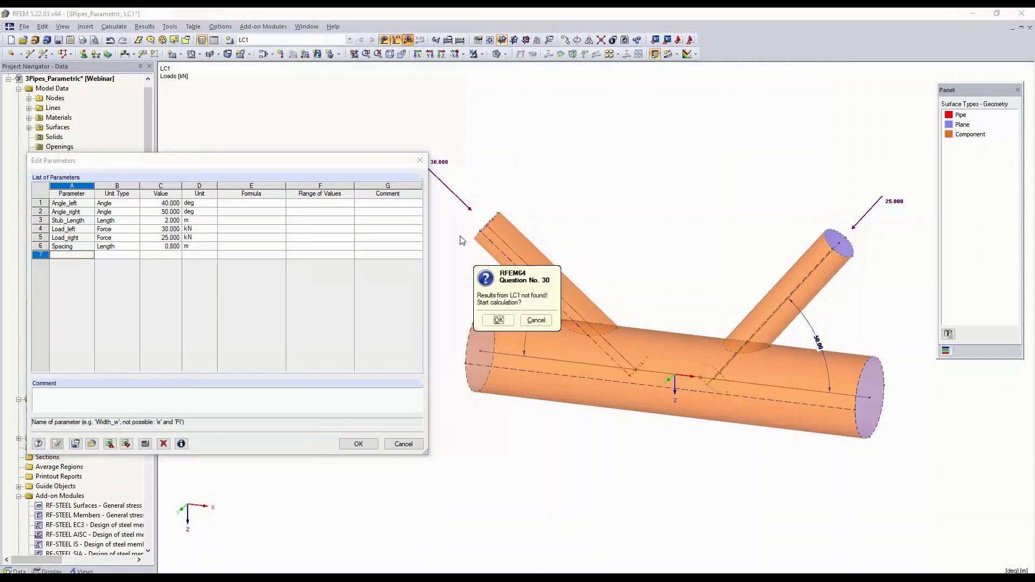
pyautogui.click(491, 318)
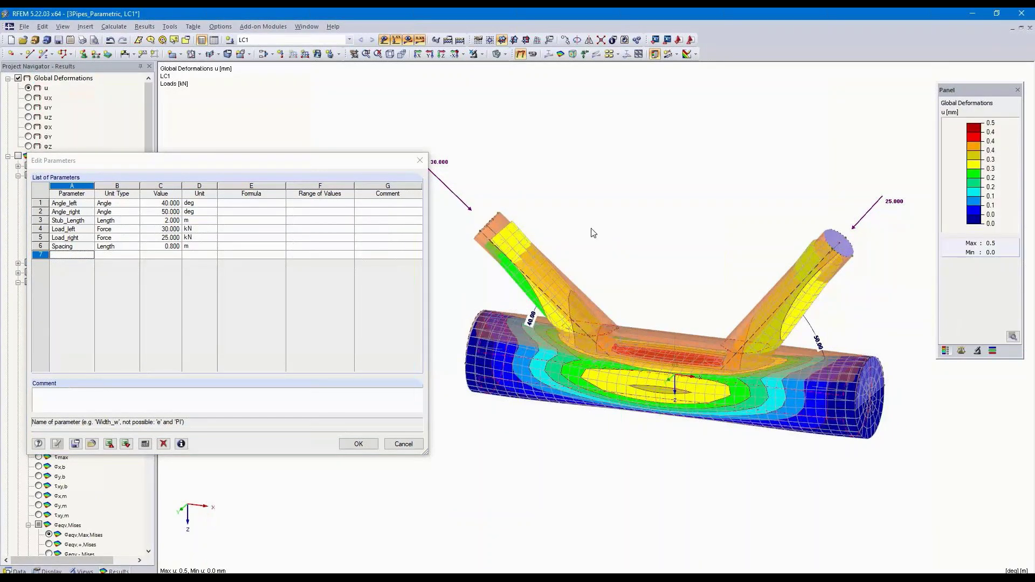
pyautogui.click(534, 55)
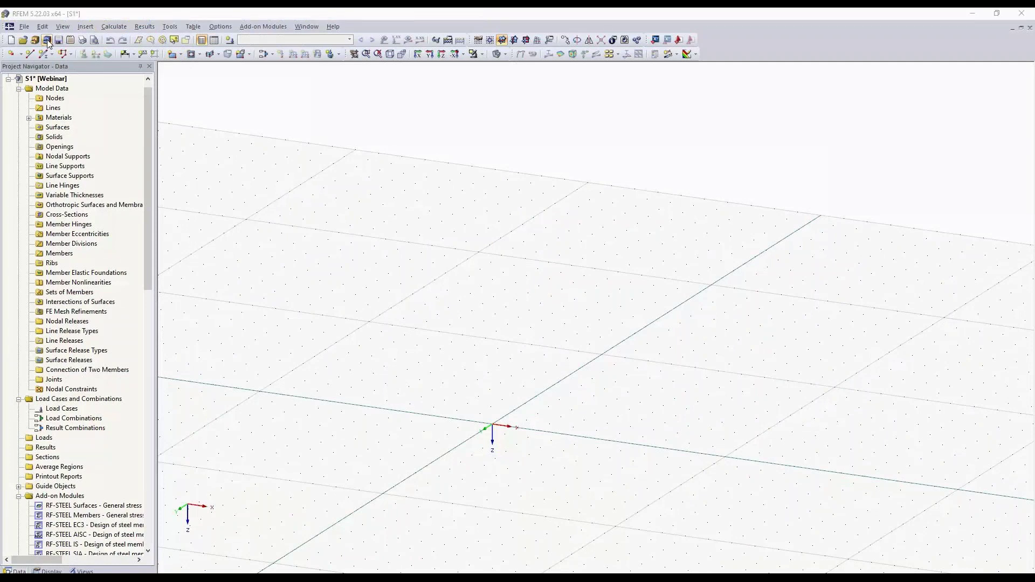
# Step: Browse all 2D member blocks in the Block Manager, including inverted bowstring beams, cable structures, flat truss segments and wooden flat trusses
pyautogui.click(47, 41)
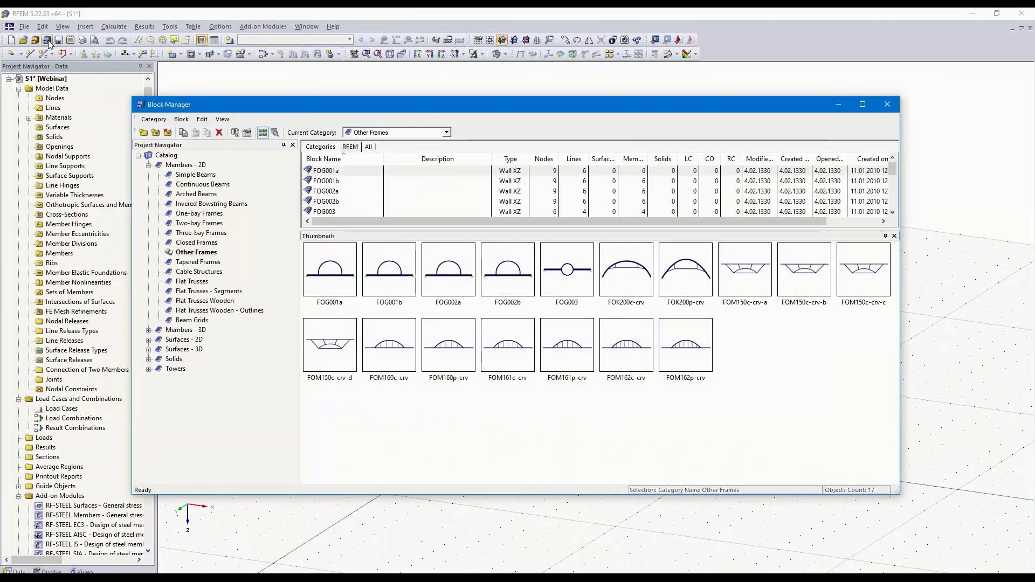
pyautogui.click(209, 207)
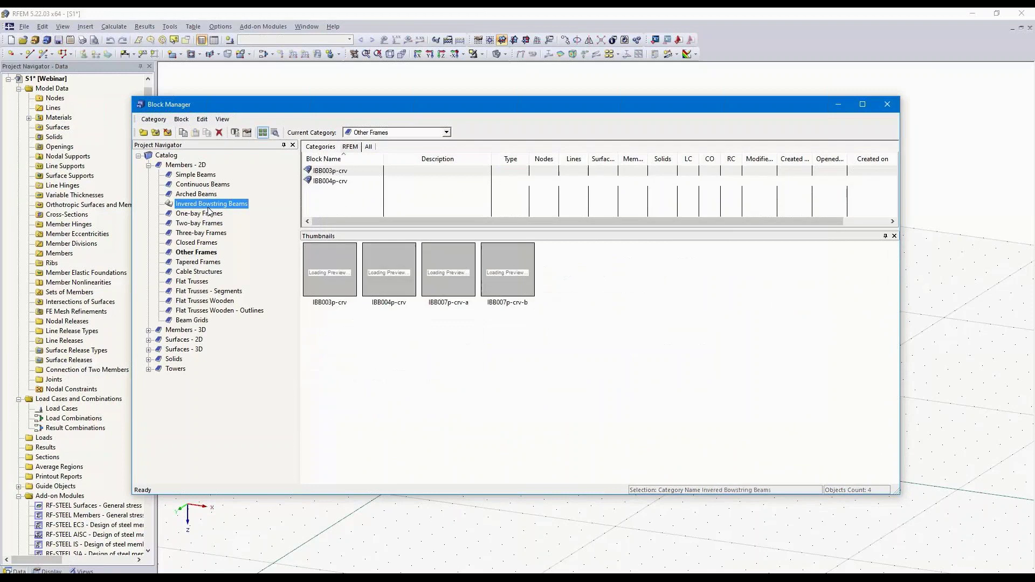
pyautogui.click(368, 148)
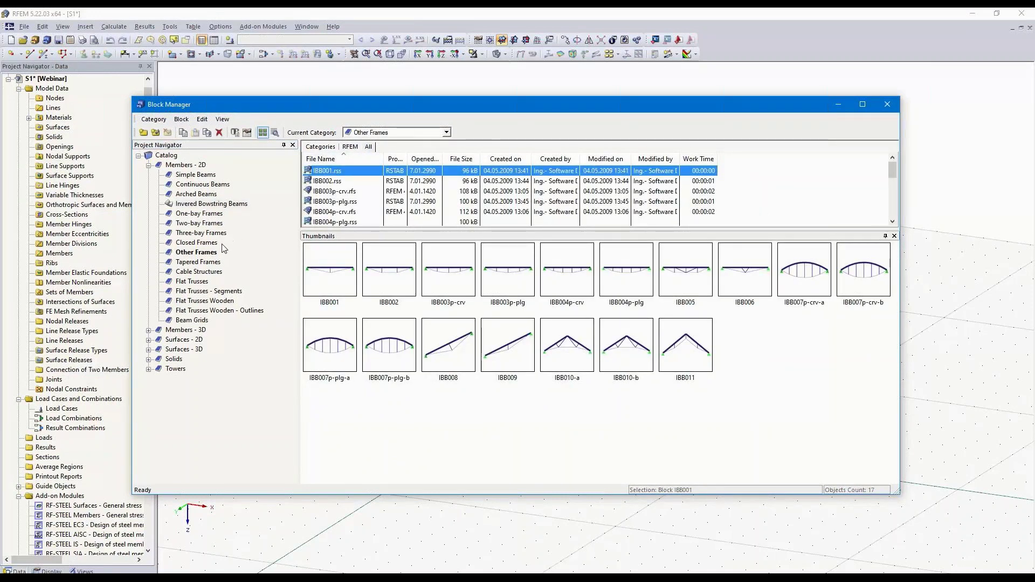
pyautogui.click(200, 273)
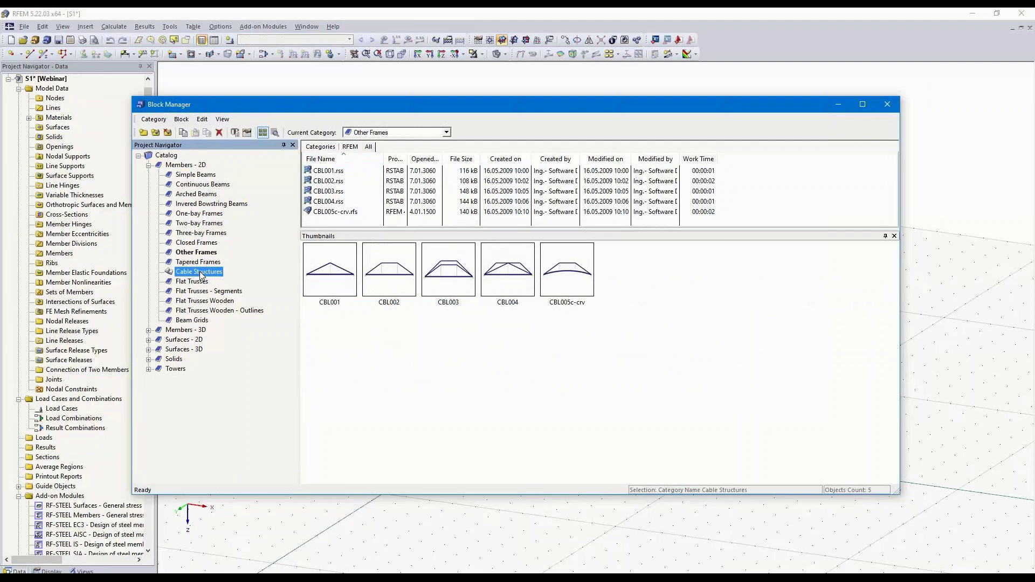
pyautogui.click(205, 294)
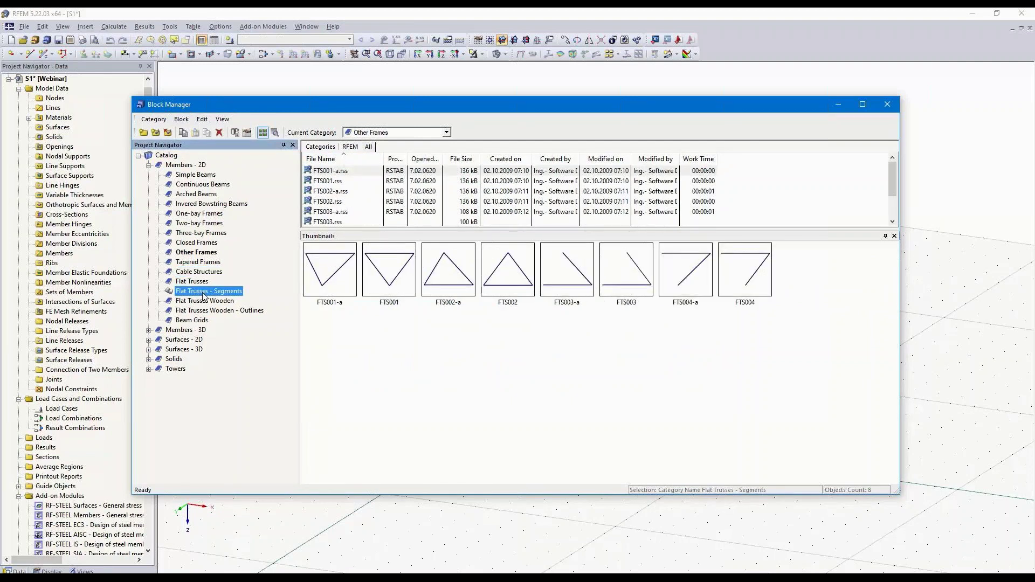
pyautogui.click(202, 301)
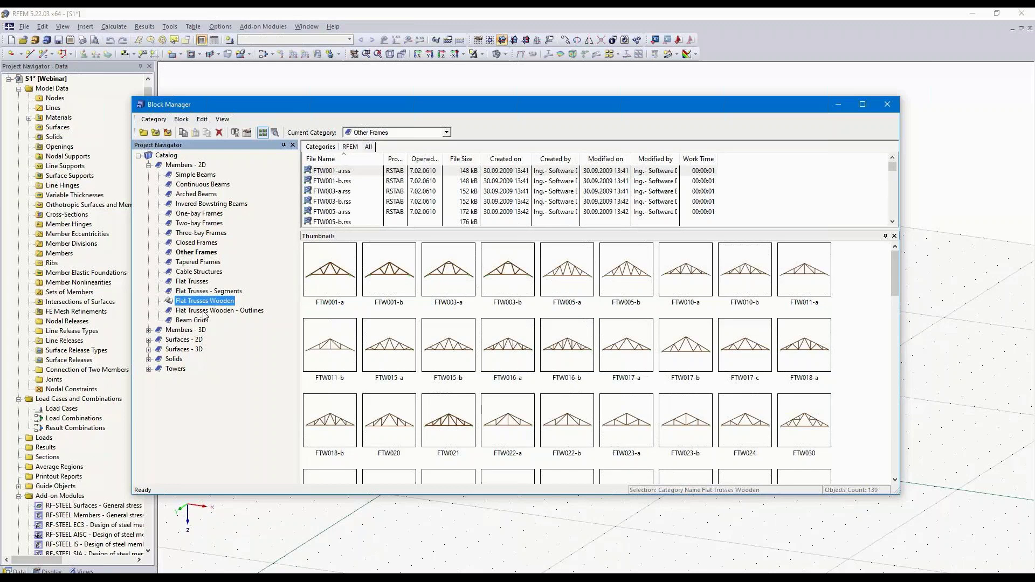
# Step: Look through the arch and vault blocks in the Members - 3D category
pyautogui.click(148, 330)
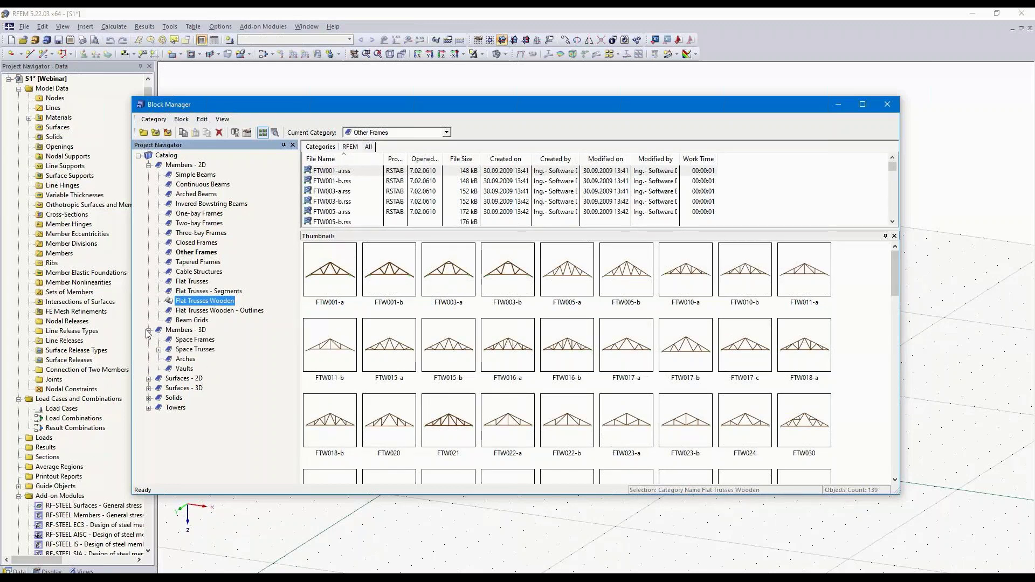
pyautogui.click(186, 360)
pyautogui.click(185, 368)
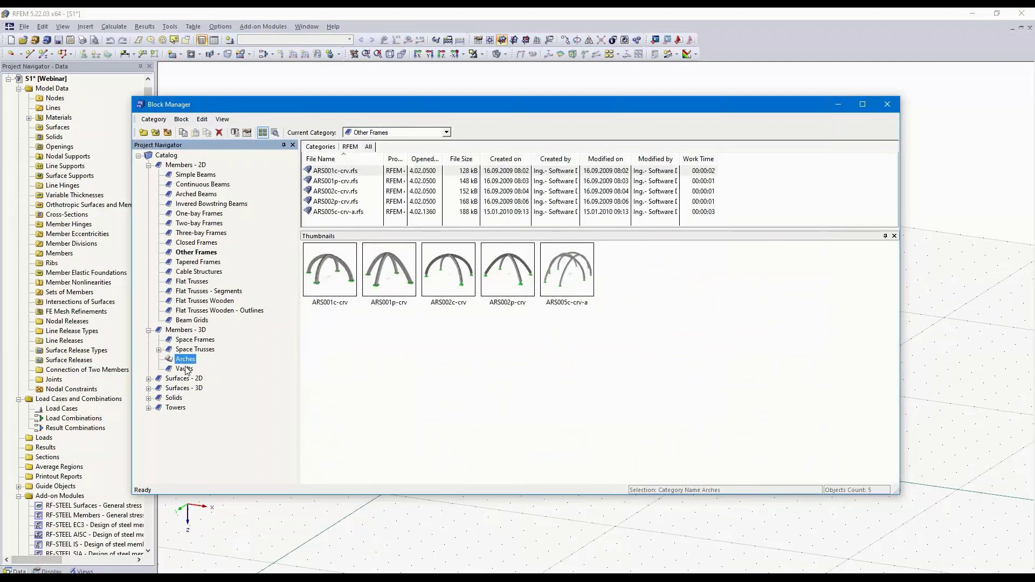
# Step: Look through the slab segment and shear wall segment blocks in the Surfaces - 2D category
pyautogui.click(149, 380)
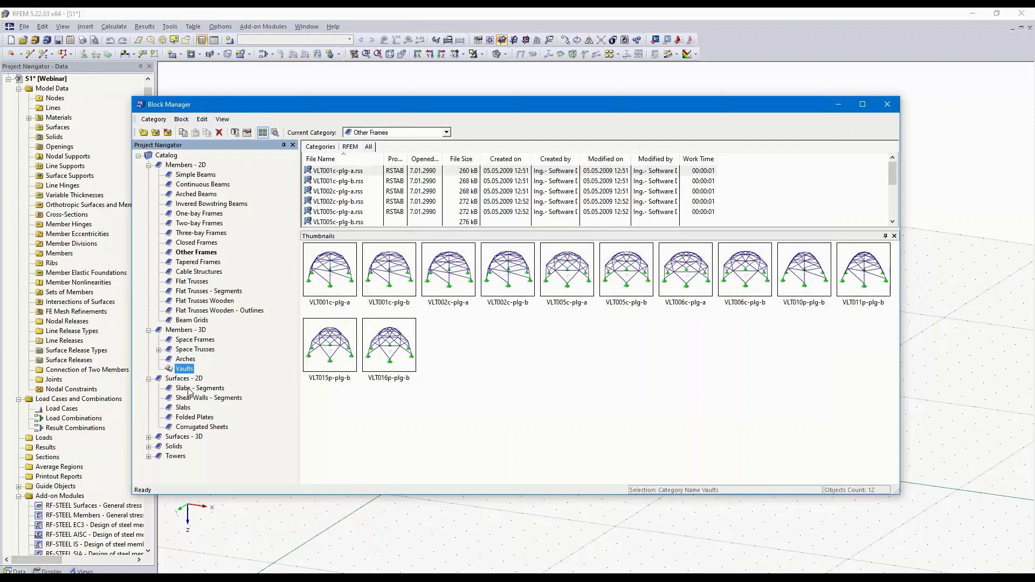
pyautogui.click(190, 389)
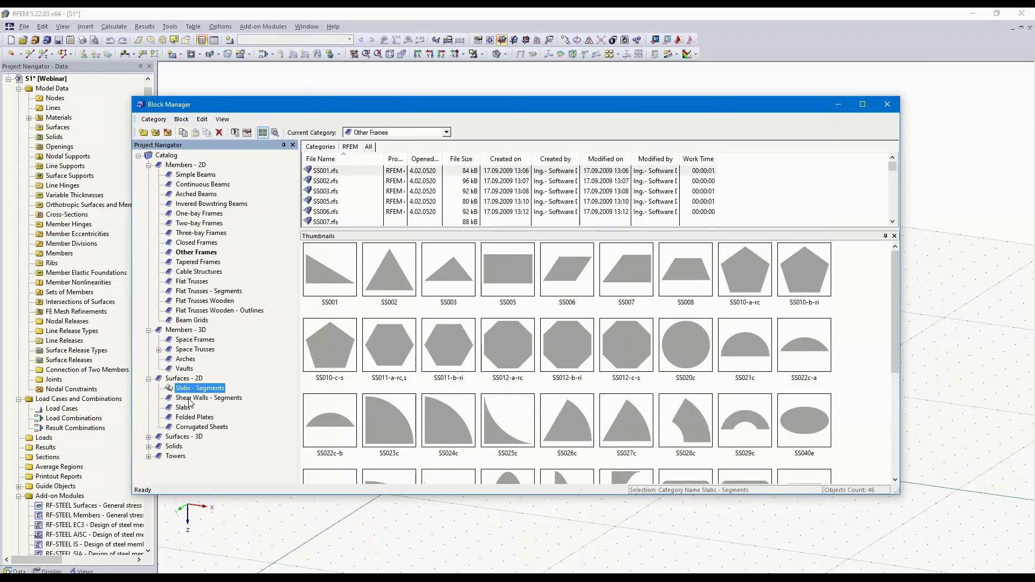
pyautogui.scroll(-3, 427, 423)
pyautogui.scroll(-2, 426, 423)
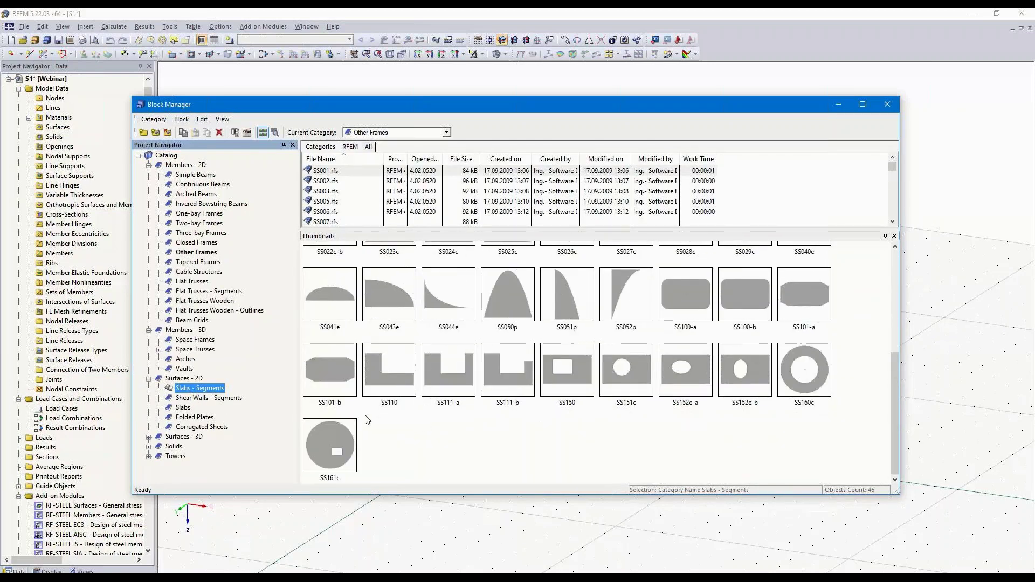
pyautogui.click(209, 399)
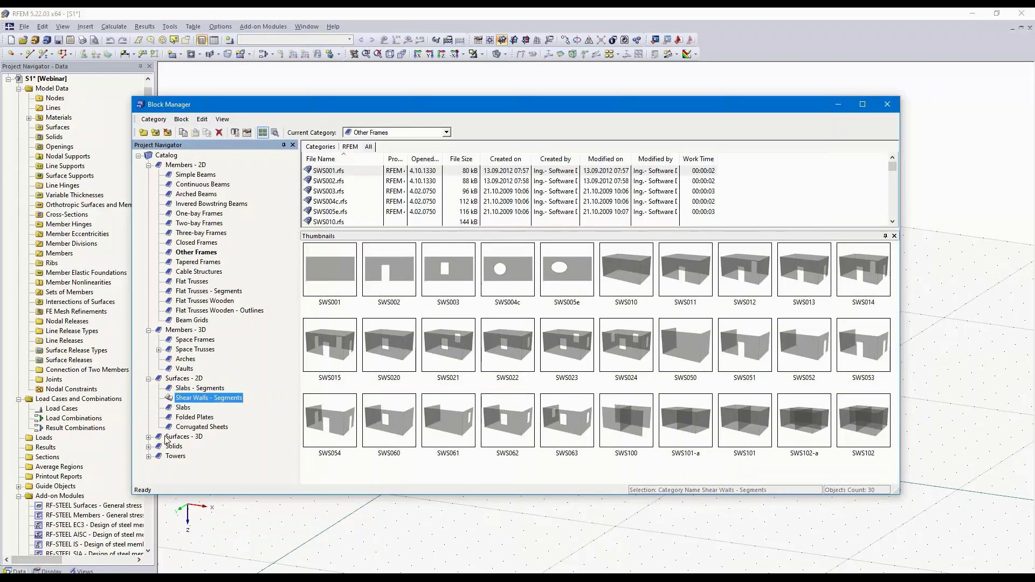
# Step: Choose silo block SIC250 from the Surfaces - 3D category for insertion into the model
pyautogui.click(148, 437)
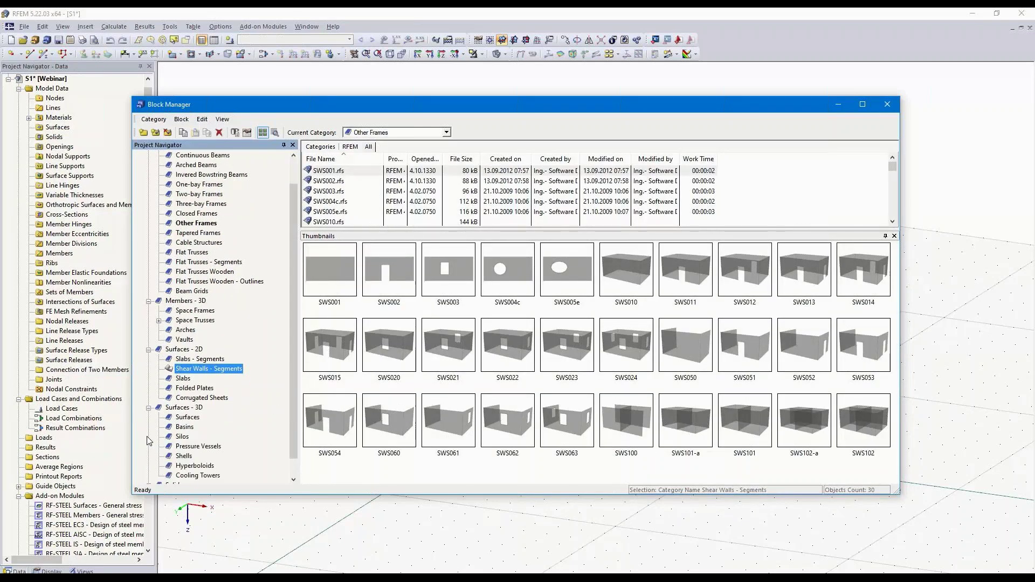
pyautogui.click(183, 427)
pyautogui.click(184, 437)
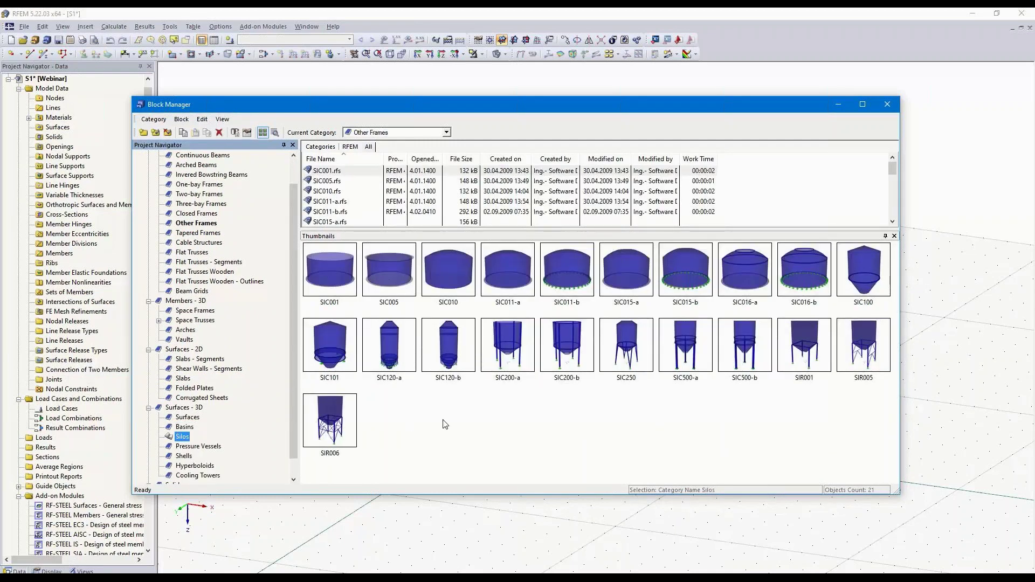
pyautogui.doubleClick(626, 349)
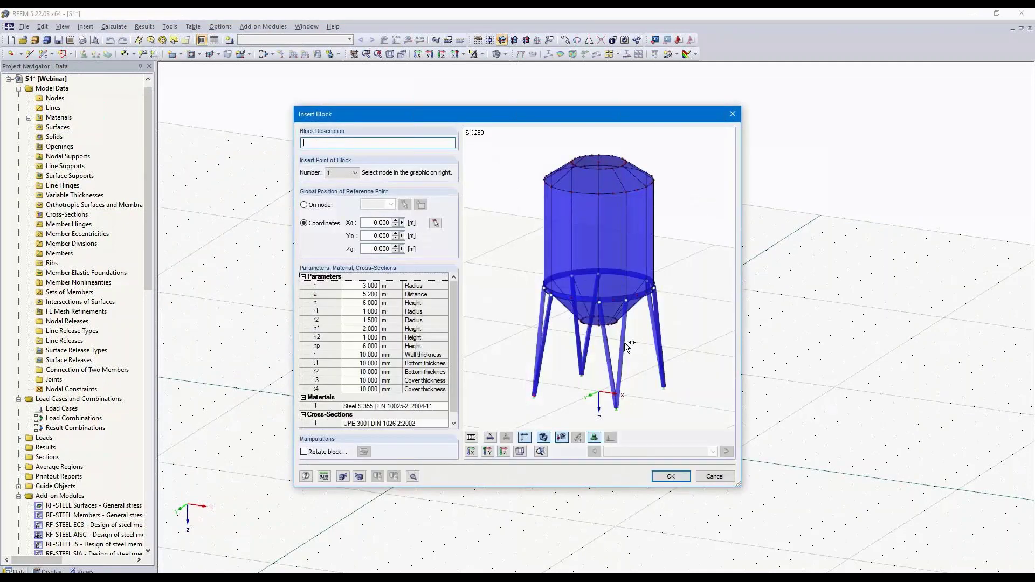
# Step: Set the silo block's radius r to 2.4 m
pyautogui.click(364, 286)
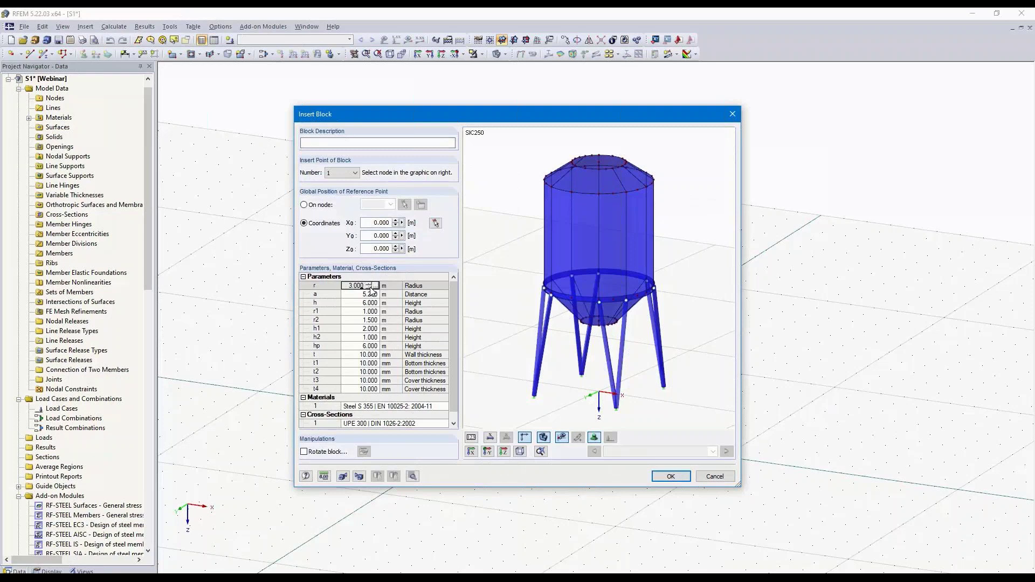
pyautogui.click(369, 284)
pyautogui.click(369, 283)
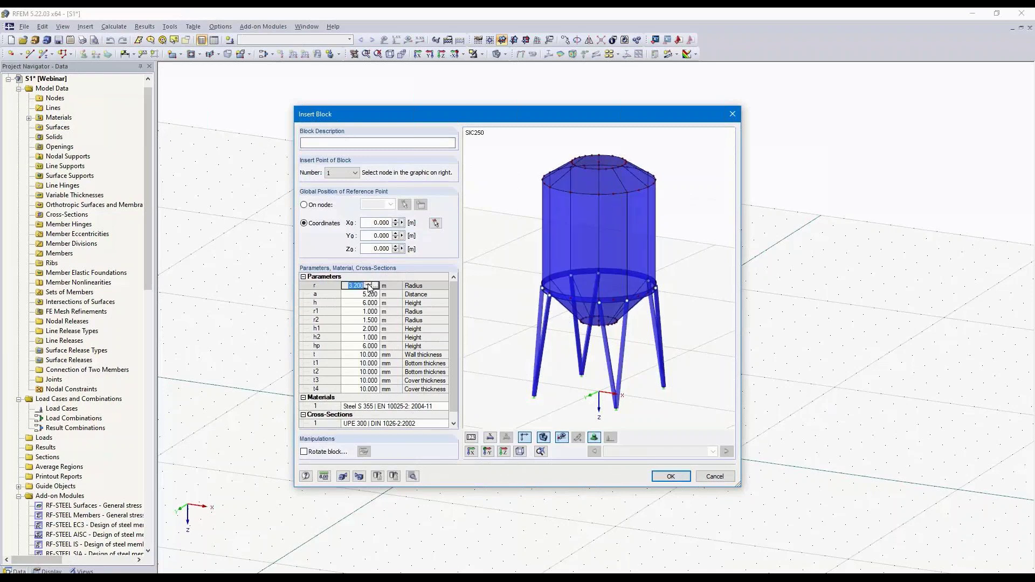
pyautogui.click(369, 288)
pyautogui.click(369, 288)
pyautogui.click(369, 288)
pyautogui.click(369, 289)
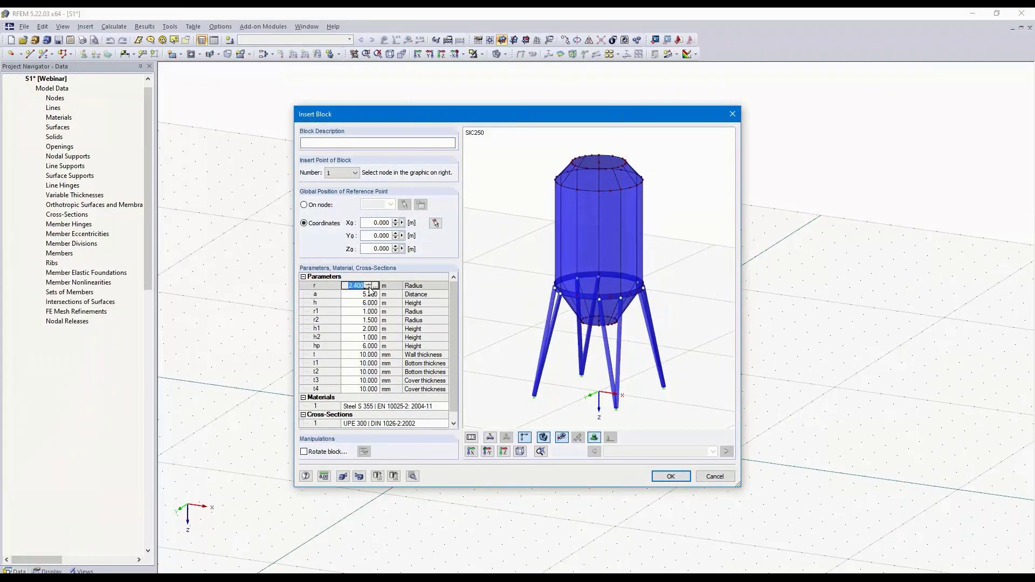
# Step: Set the silo block's height h to 5.2 m
pyautogui.click(368, 303)
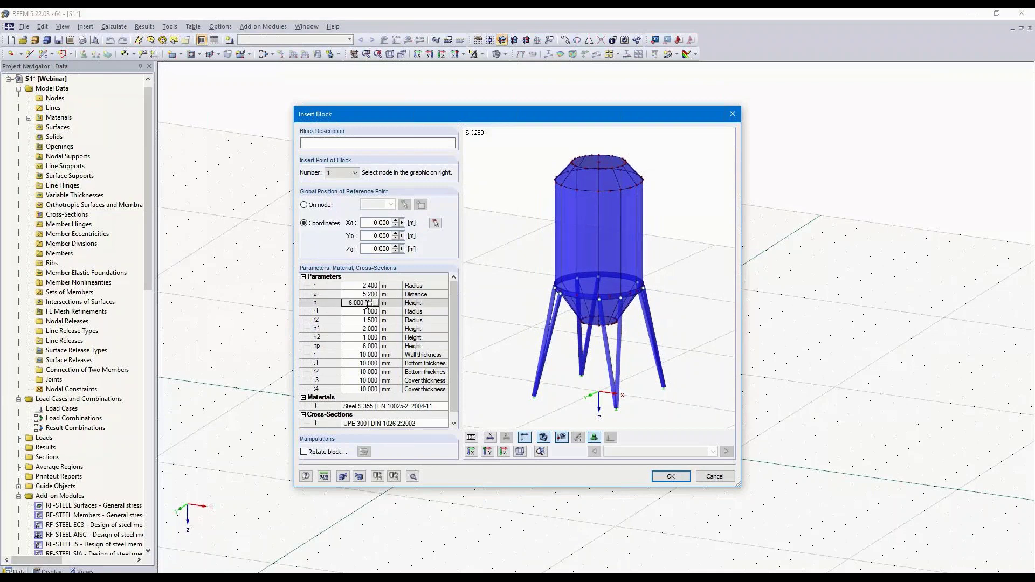
pyautogui.click(369, 305)
pyautogui.click(369, 304)
pyautogui.click(369, 304)
pyautogui.click(368, 305)
pyautogui.click(369, 305)
pyautogui.click(368, 304)
pyautogui.click(369, 304)
pyautogui.click(369, 304)
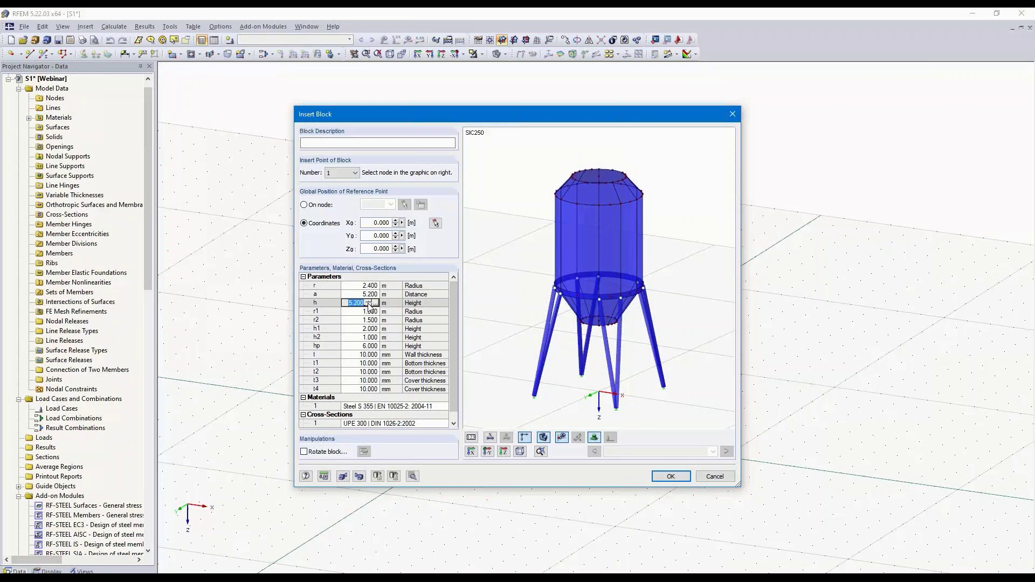
# Step: Insert the configured silo block at the origin and create permanent load case LC1 with self-weight factor 1.000 in Z
pyautogui.click(670, 477)
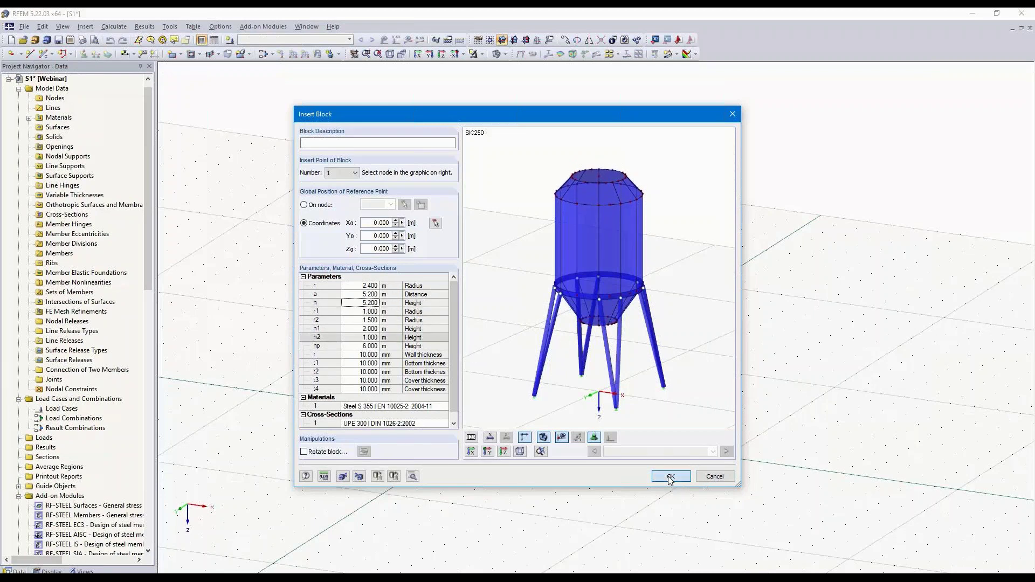
pyautogui.click(668, 477)
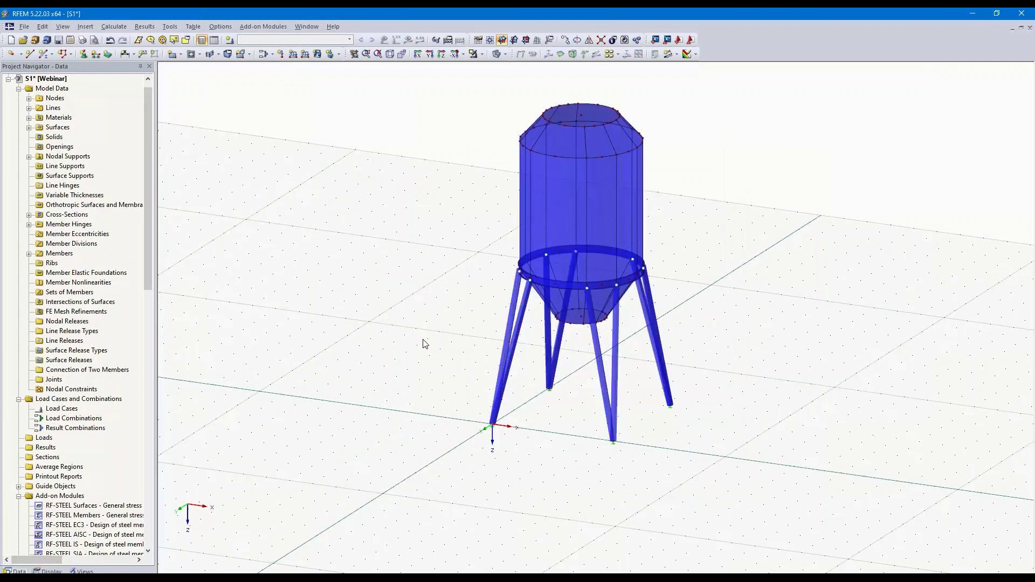
pyautogui.click(231, 39)
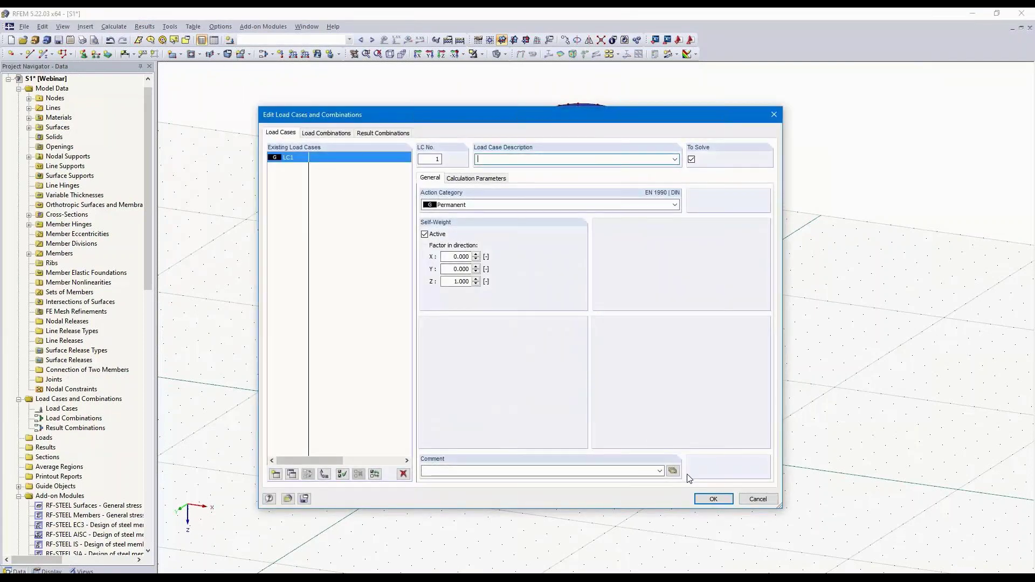
pyautogui.click(709, 499)
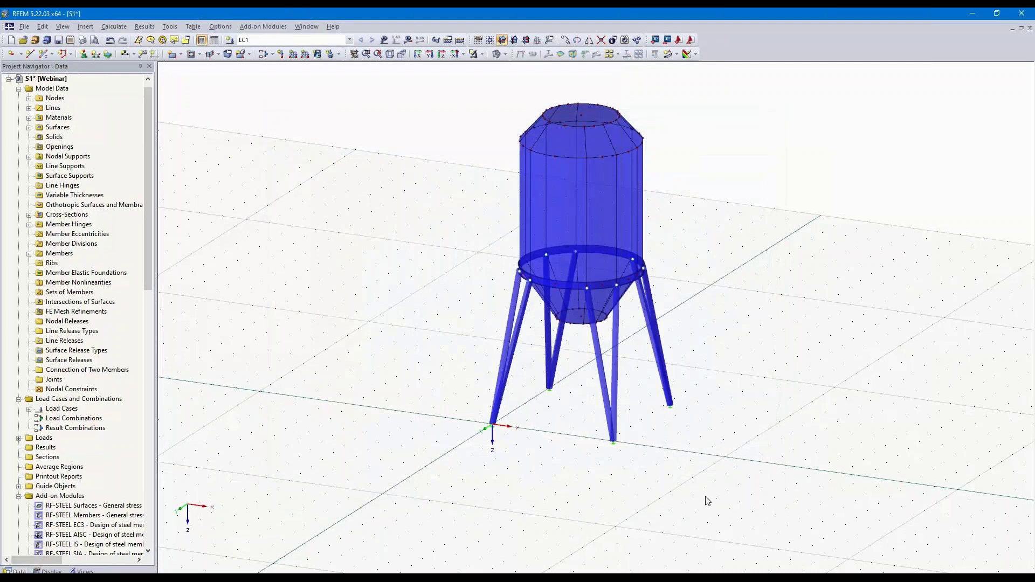
# Step: Calculate load case LC1 and view the silo's global deformations u
pyautogui.click(408, 40)
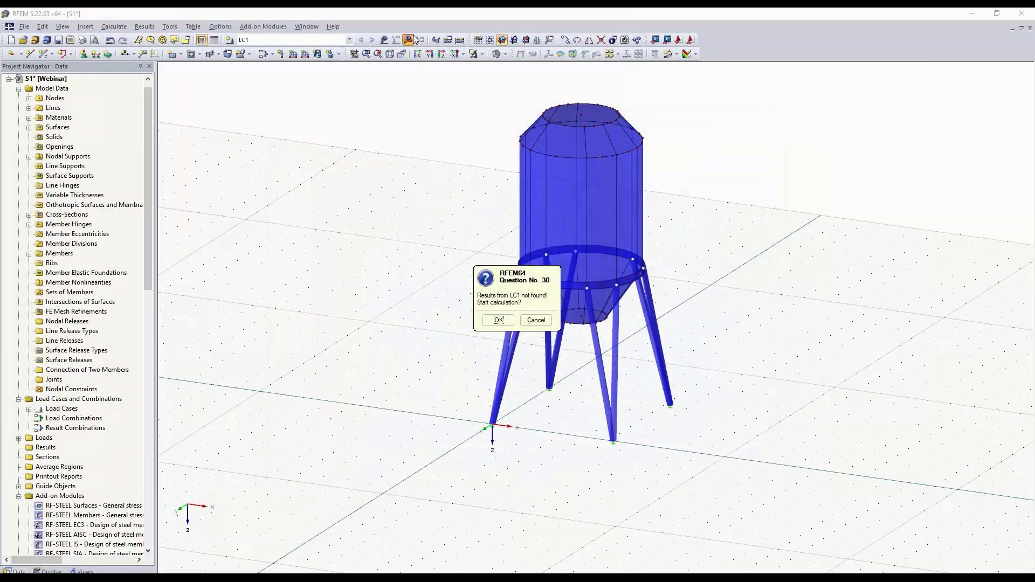
pyautogui.click(499, 320)
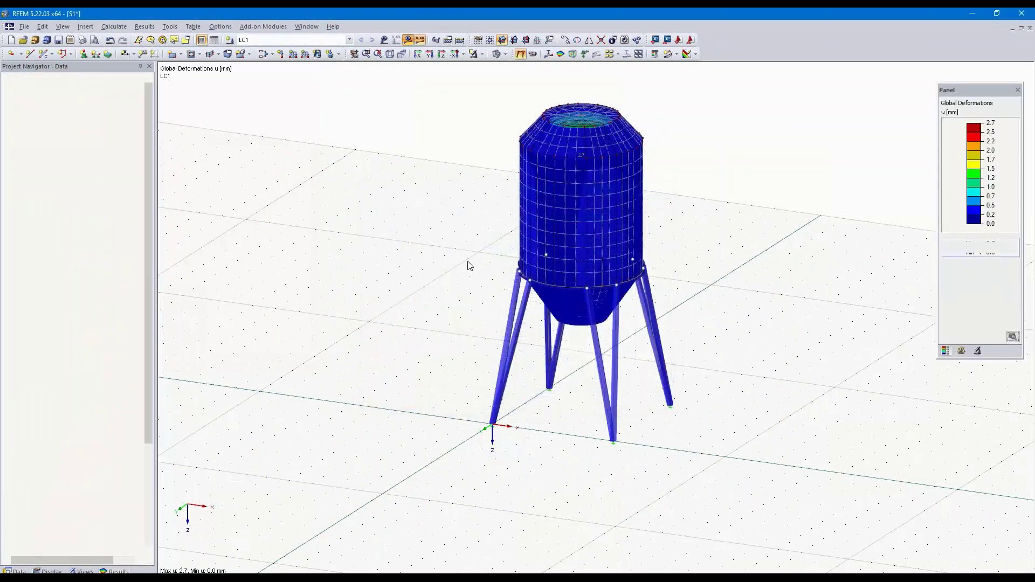
pyautogui.scroll(3, 468, 264)
pyautogui.moveTo(459, 271); pyautogui.dragTo(446, 309, button='middle')
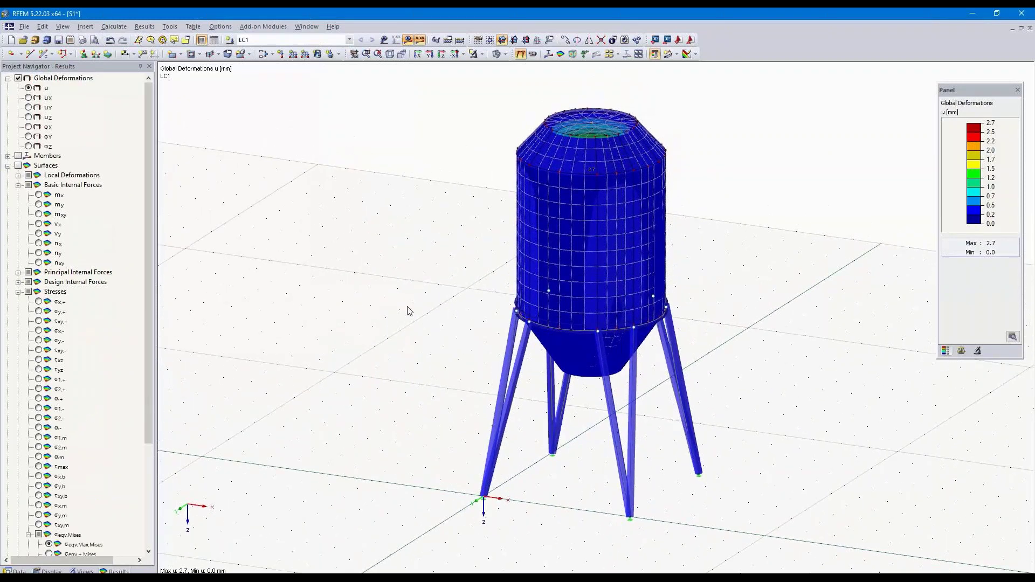
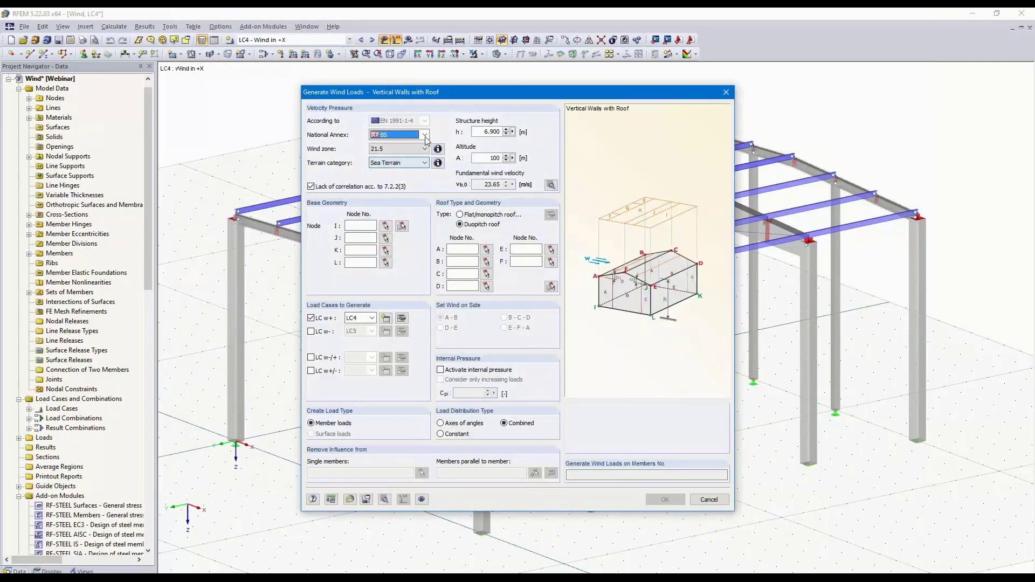
# Step: Set the wind load's National Annex to BS United Kingdom and its terrain category to Country Terrain
pyautogui.click(425, 134)
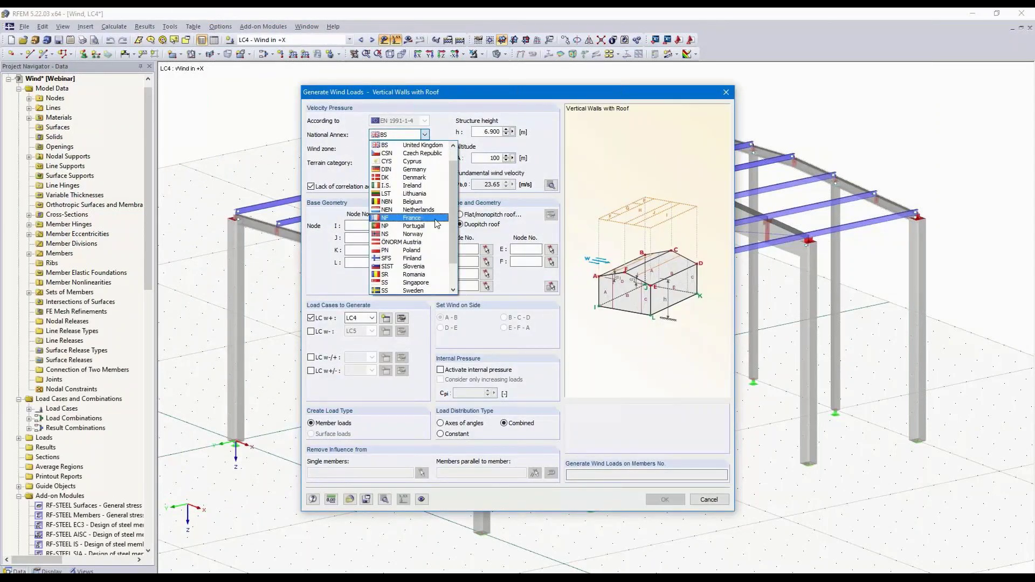
pyautogui.scroll(1, 428, 154)
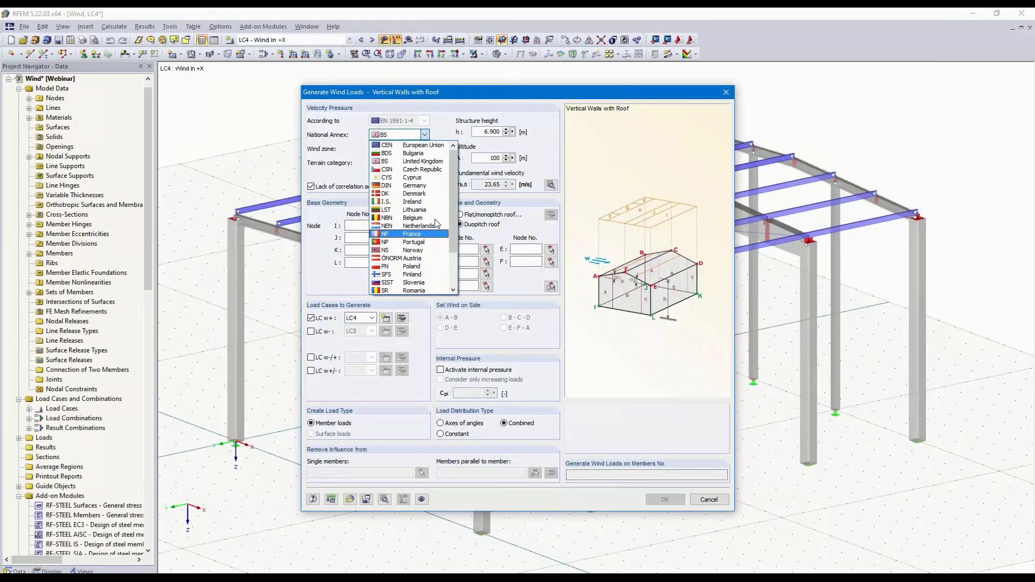
pyautogui.click(431, 161)
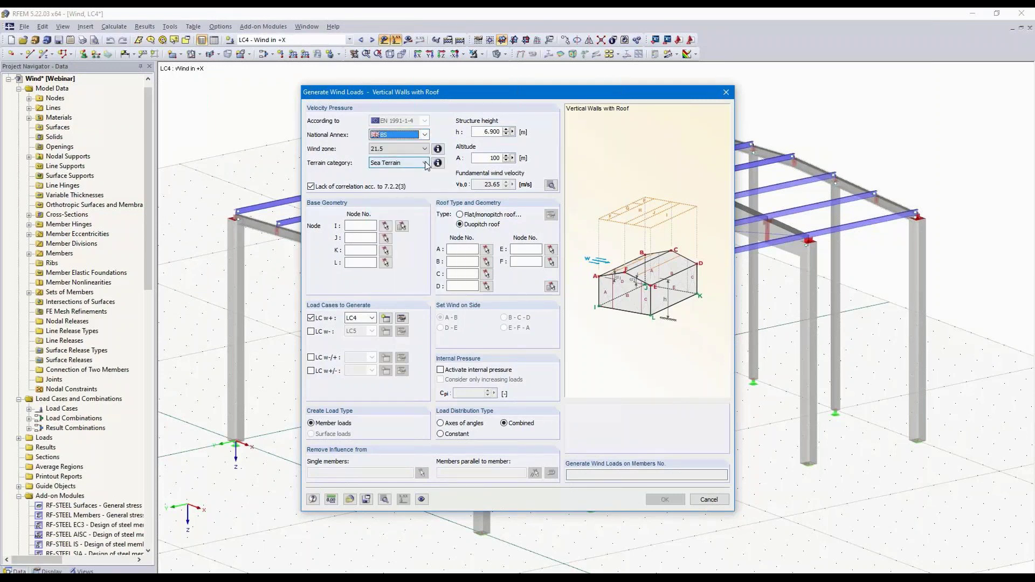
pyautogui.click(424, 162)
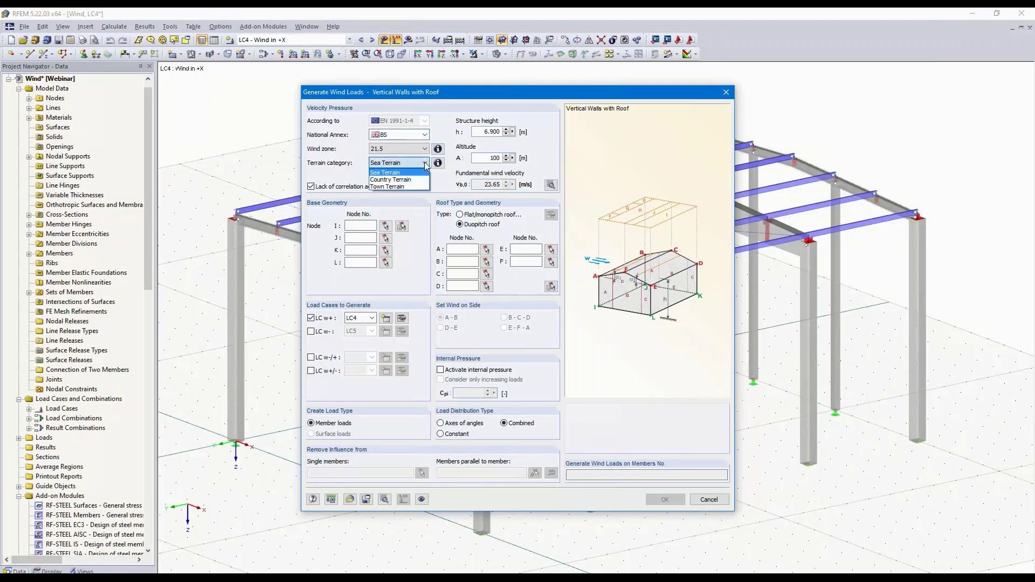
pyautogui.click(403, 180)
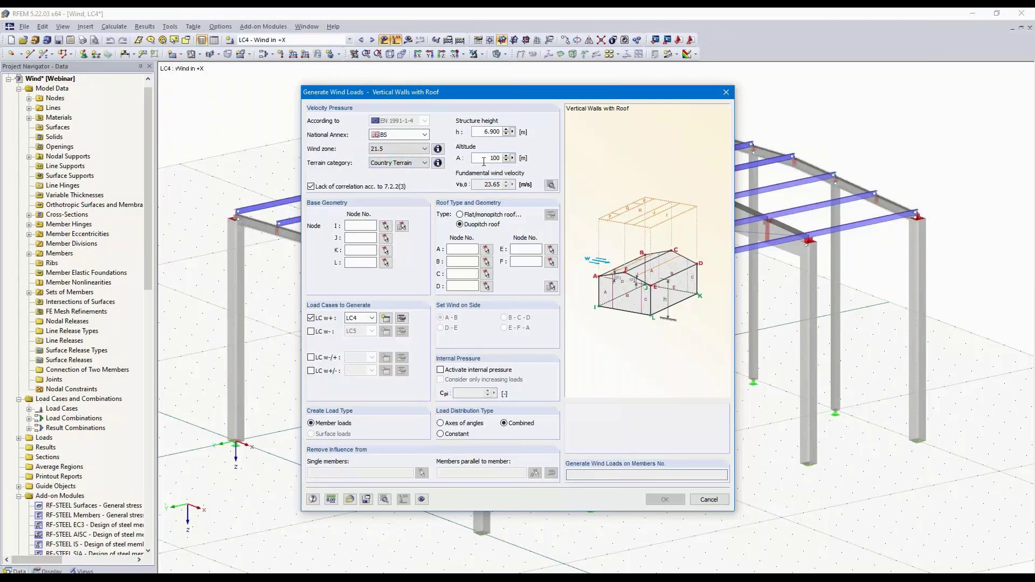
# Step: Define the hall's base geometry for the wind load by picking corner nodes 1, 28, 30 and 3
pyautogui.click(386, 227)
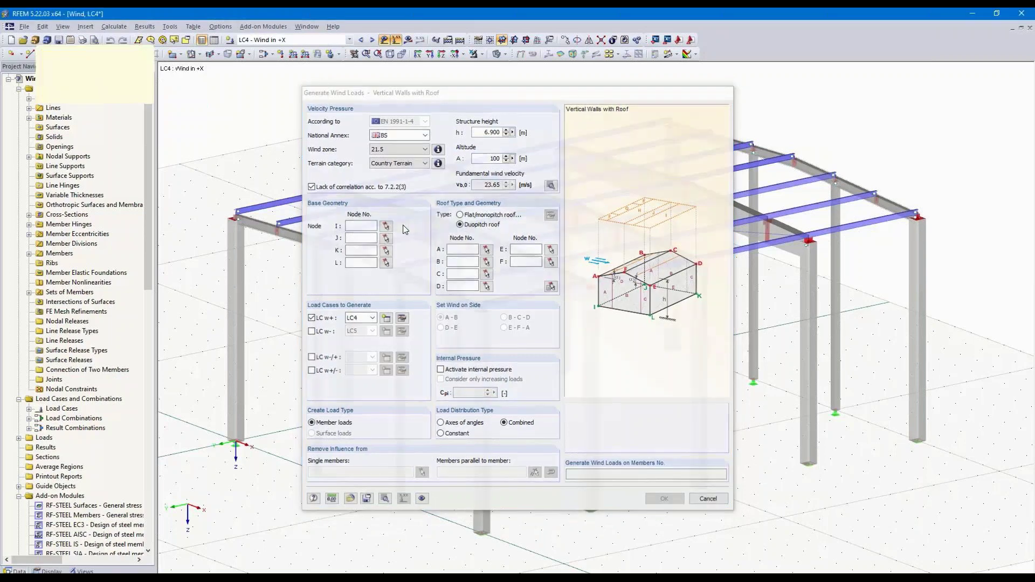
pyautogui.click(236, 434)
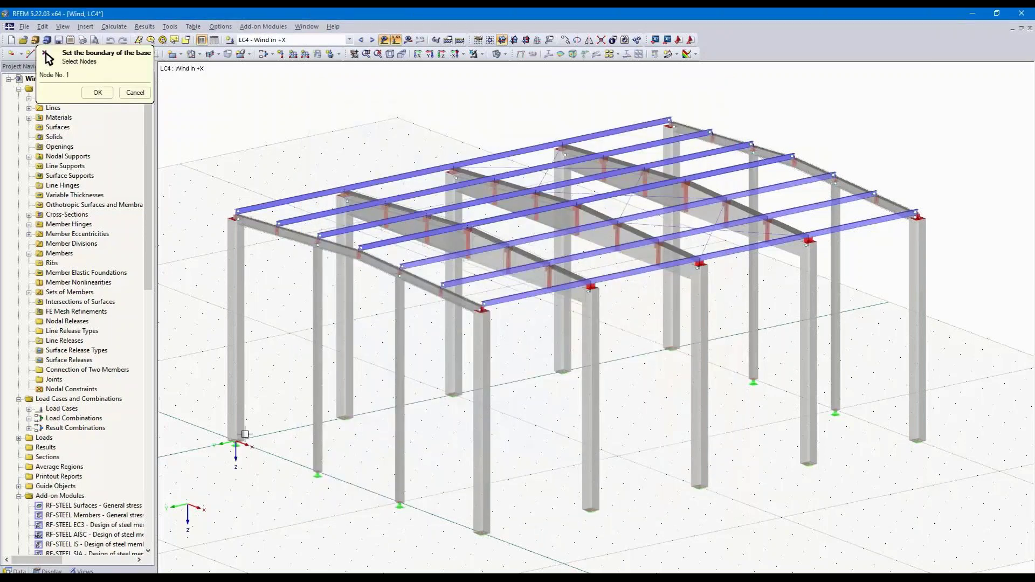
pyautogui.click(673, 350)
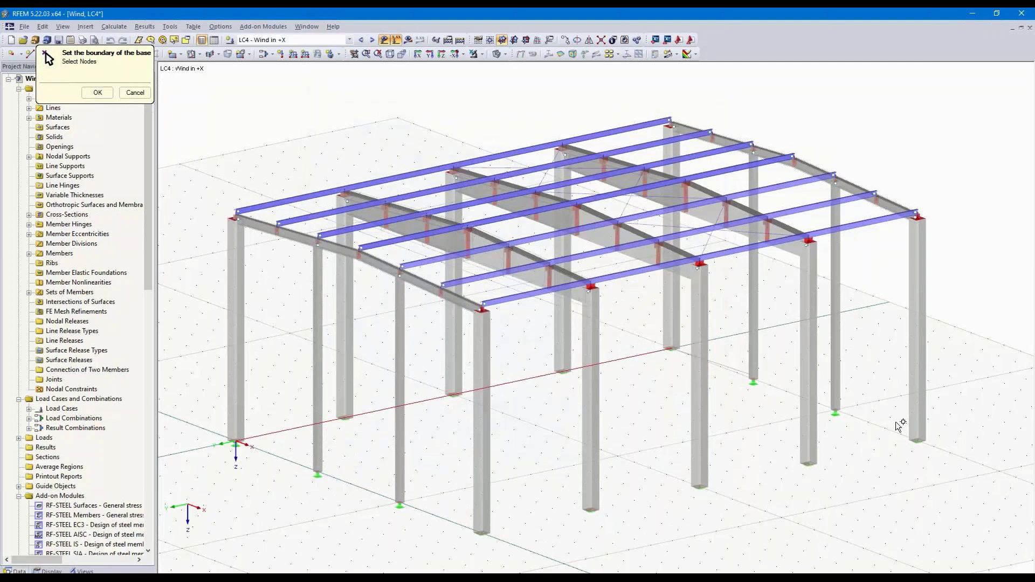
pyautogui.click(917, 437)
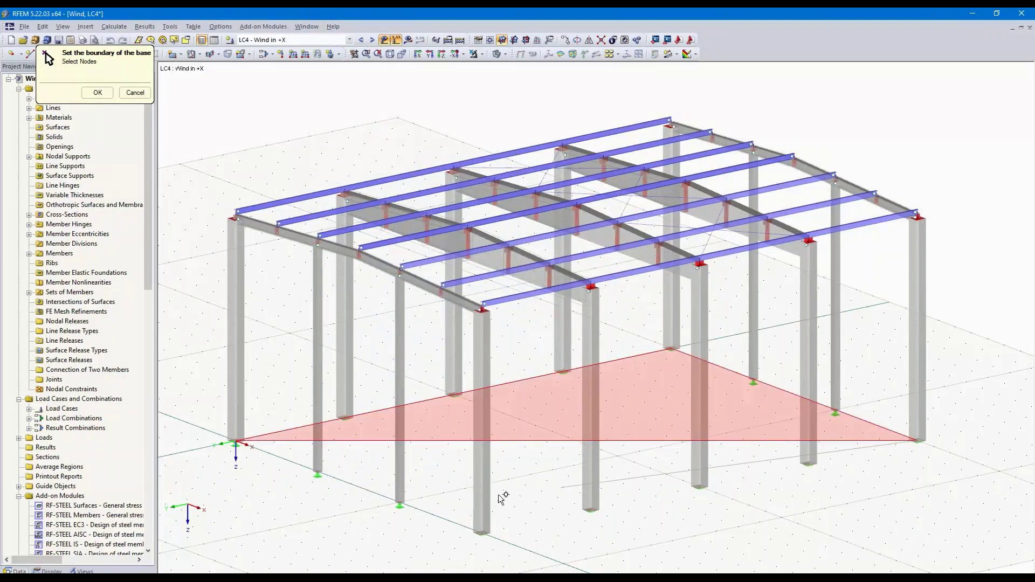
pyautogui.click(482, 532)
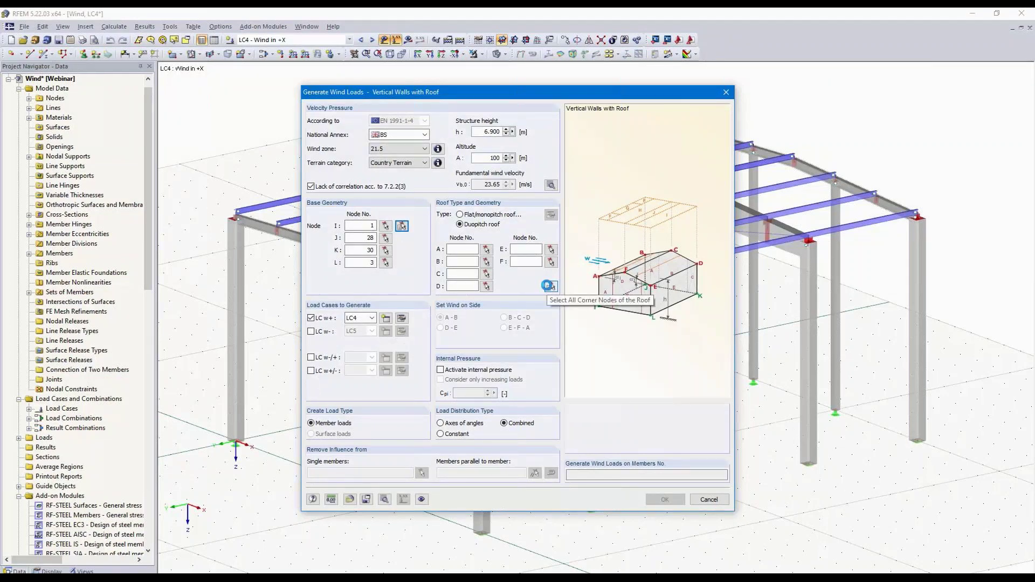
# Step: Define the duopitch roof geometry A to F with nodes 2, 29, 41, 31, 4 and 37
pyautogui.click(548, 286)
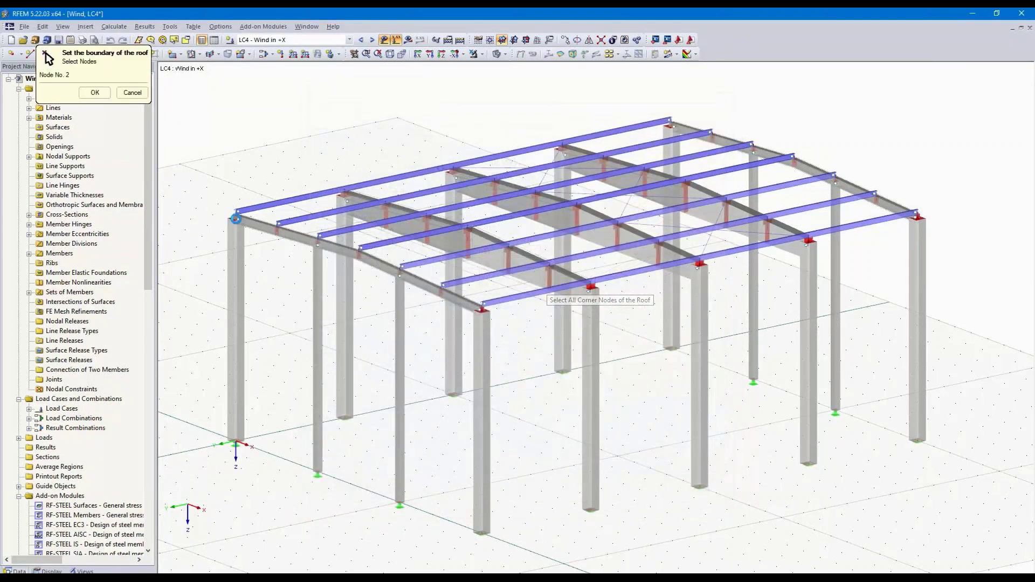
pyautogui.click(669, 121)
pyautogui.click(917, 216)
pyautogui.click(482, 310)
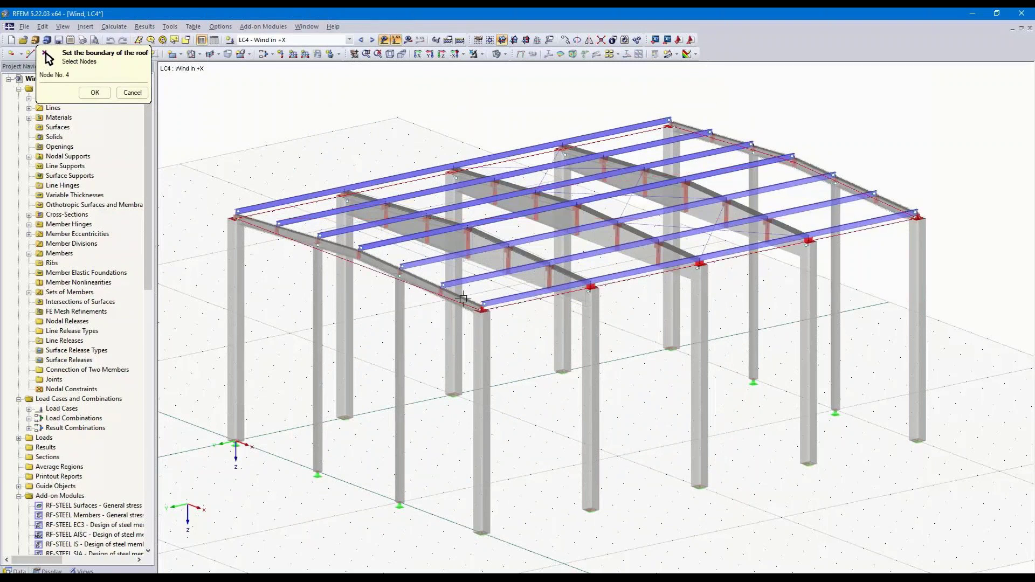
pyautogui.click(361, 259)
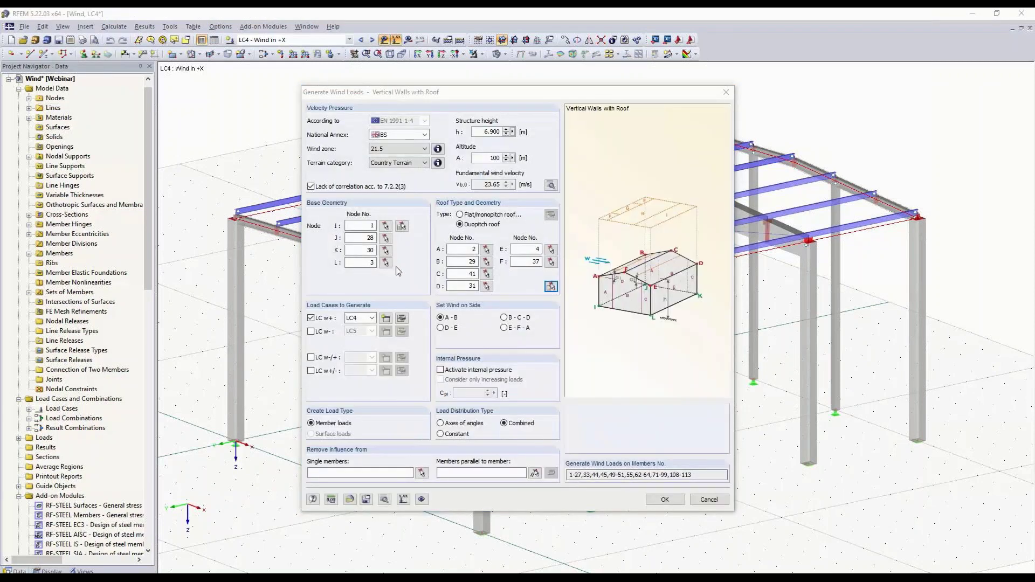
pyautogui.click(517, 320)
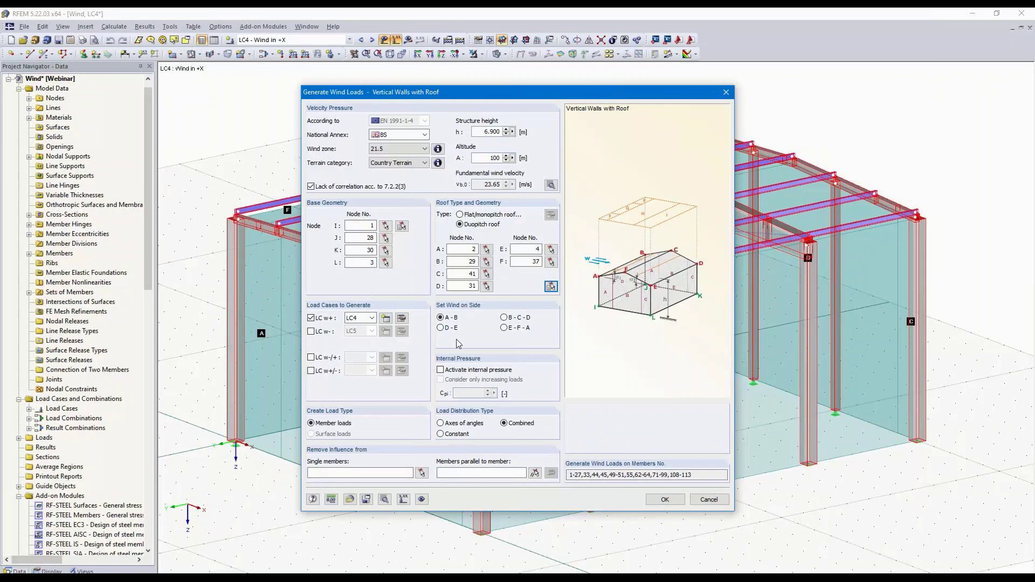
# Step: Remove the influence of all members parallel to roof members 9 and 25, and generate the wind loads for LC4
pyautogui.click(535, 474)
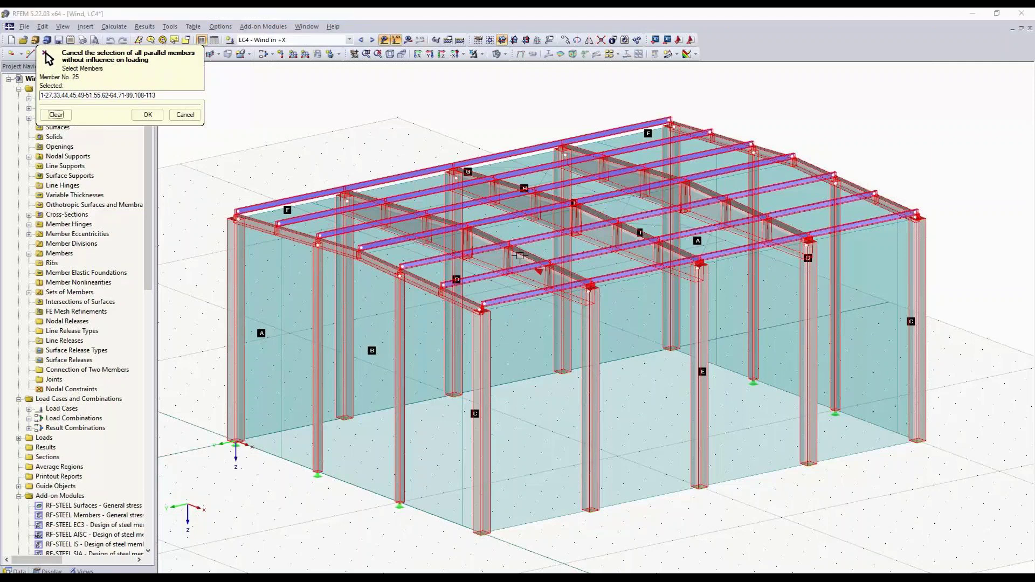
pyautogui.click(519, 256)
pyautogui.click(437, 225)
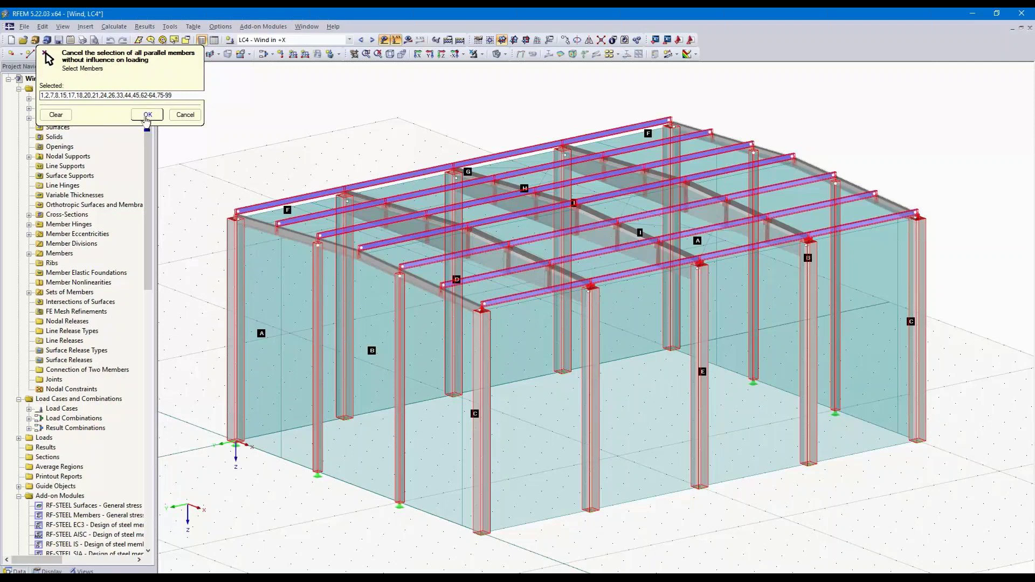
pyautogui.click(147, 115)
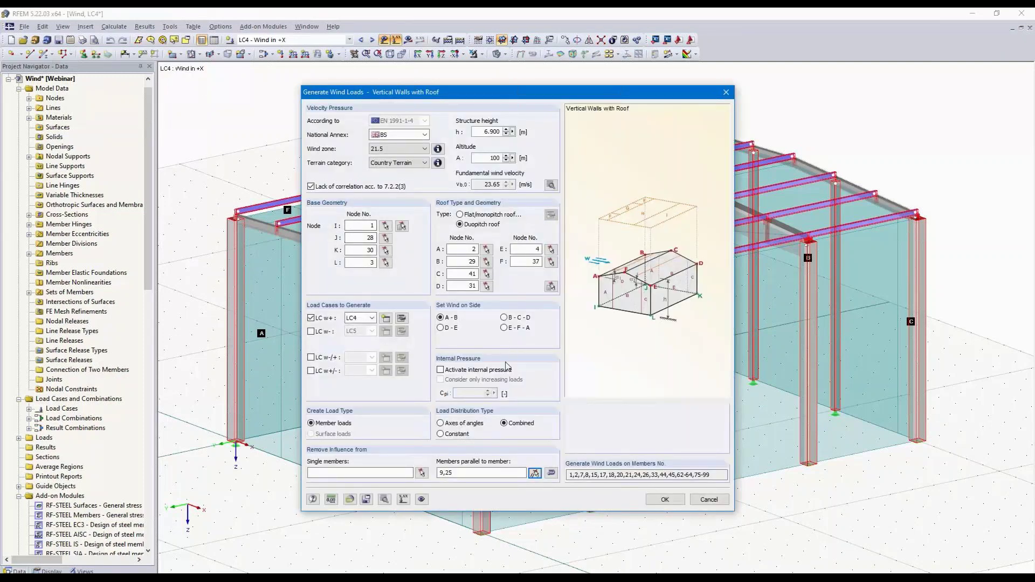
pyautogui.click(664, 500)
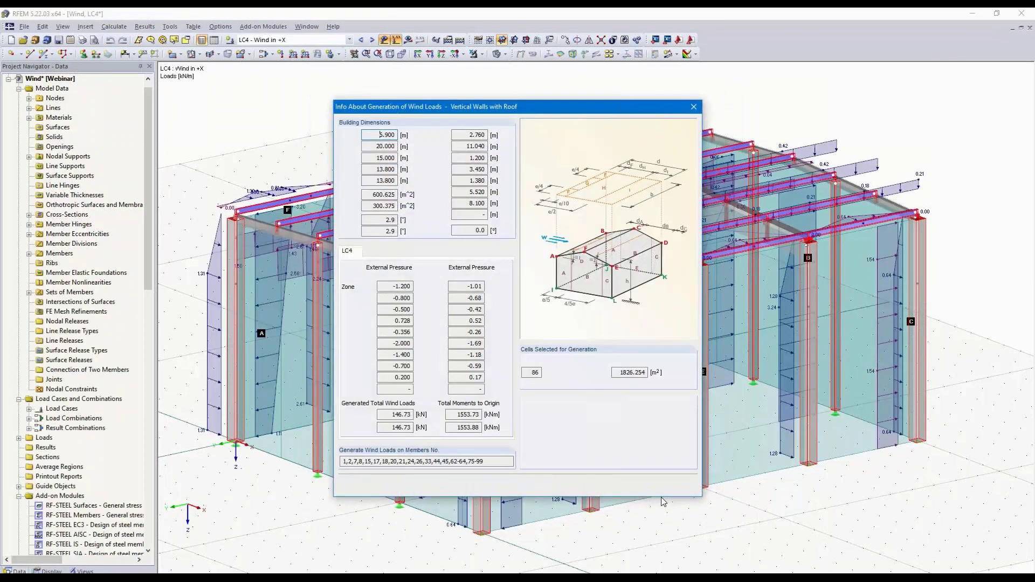
pyautogui.click(635, 487)
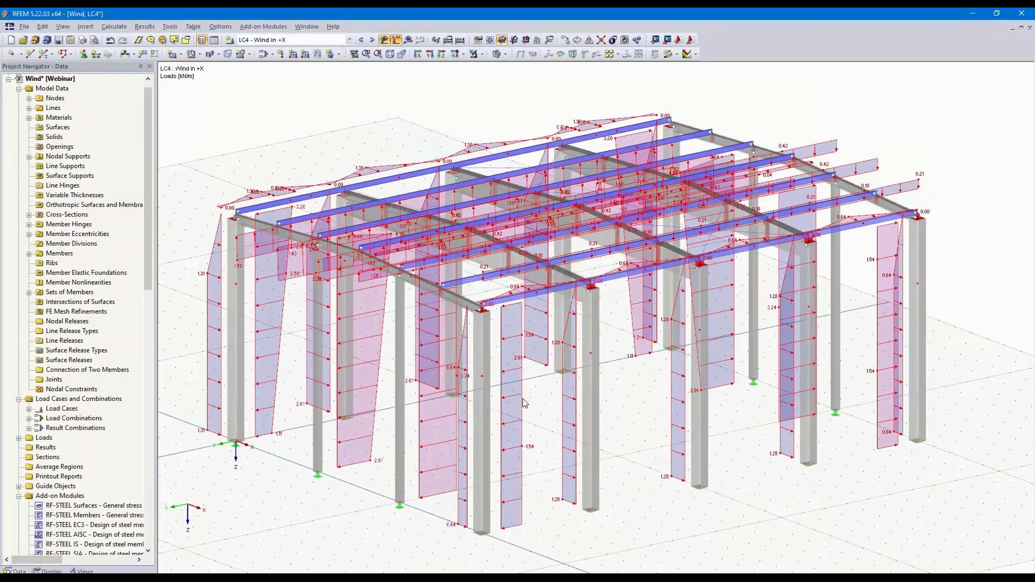
# Step: Turn off the separate display of the generated wind load to view its area loads, and restore the member load display
pyautogui.rightClick(524, 402)
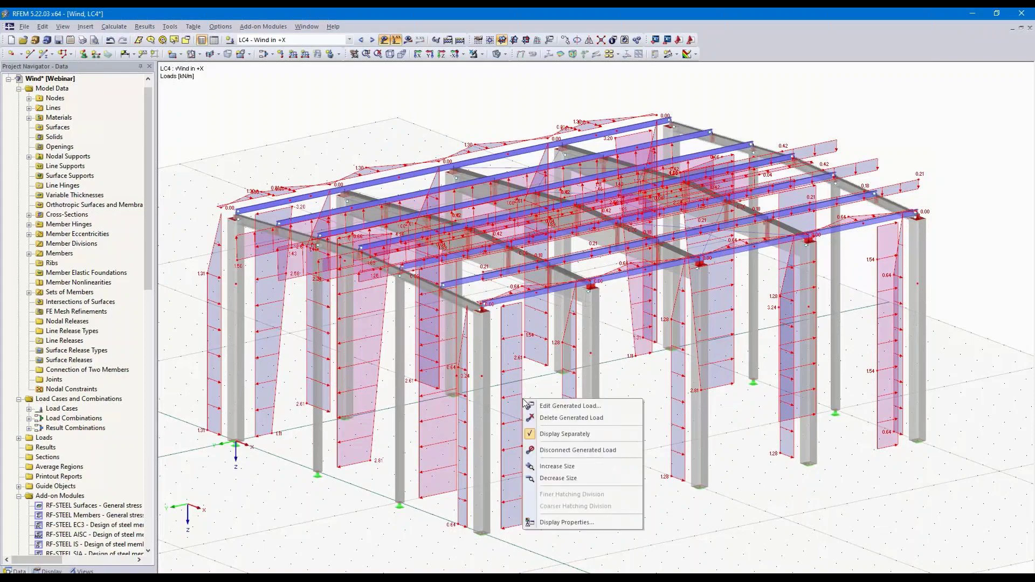
pyautogui.click(539, 434)
pyautogui.keyDown('ctrl'); pyautogui.moveTo(714, 476); pyautogui.dragTo(554, 435, button='middle'); pyautogui.keyUp('ctrl')
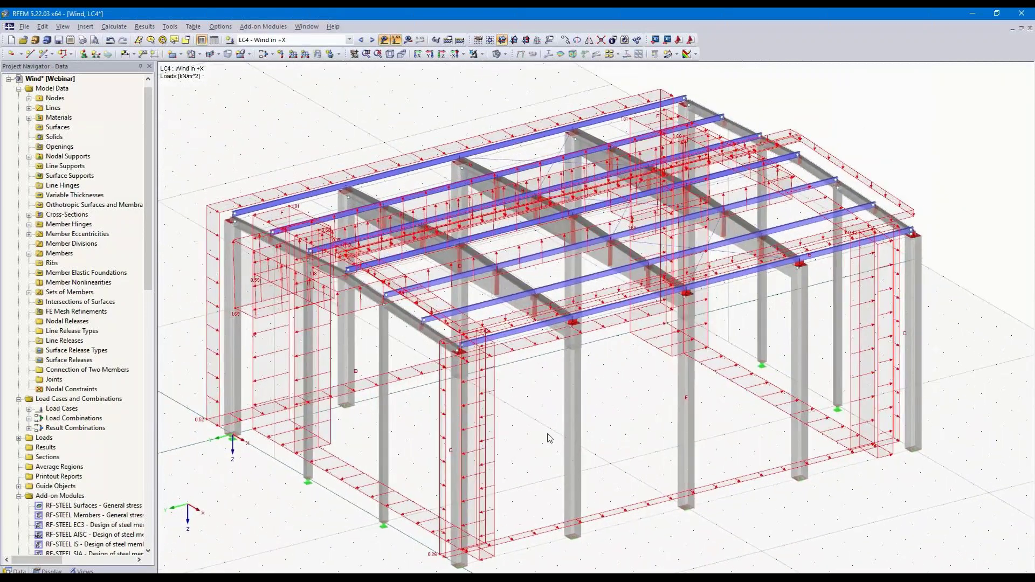
pyautogui.rightClick(487, 416)
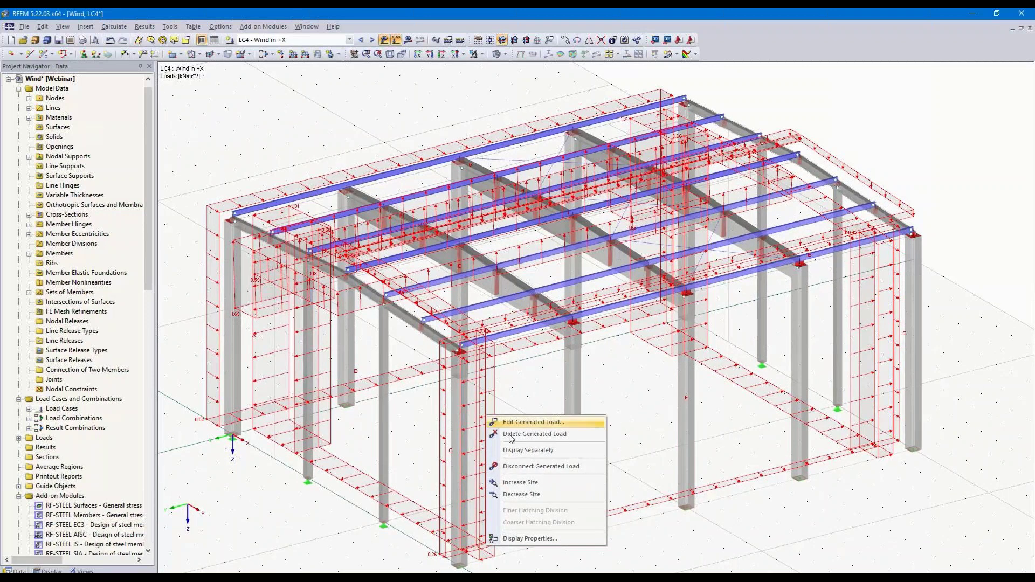
pyautogui.click(517, 452)
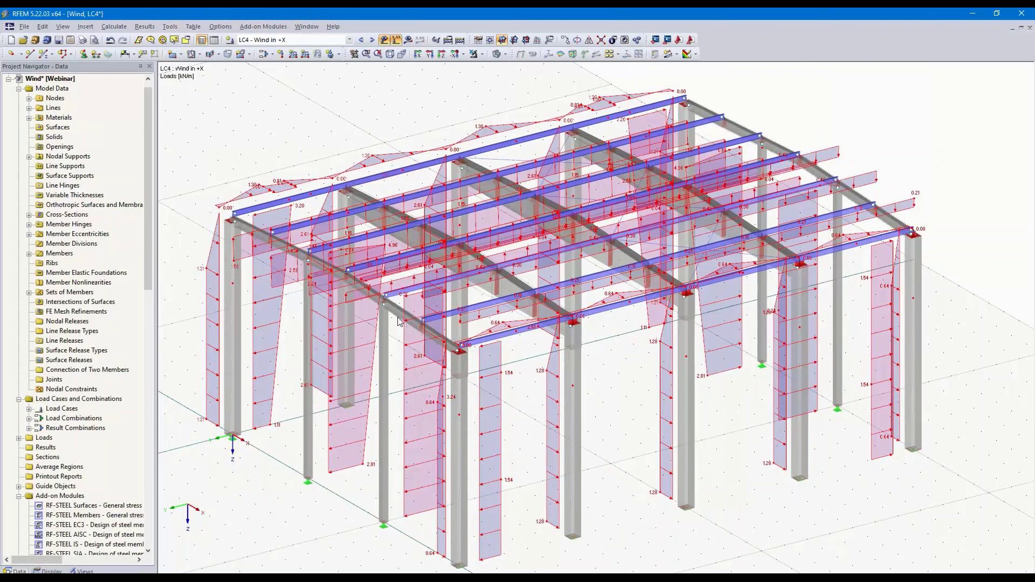
# Step: Regenerate the LC4 wind loads with distribution correction set to None and no wall wind loads on members common to roof and walls
pyautogui.rightClick(408, 378)
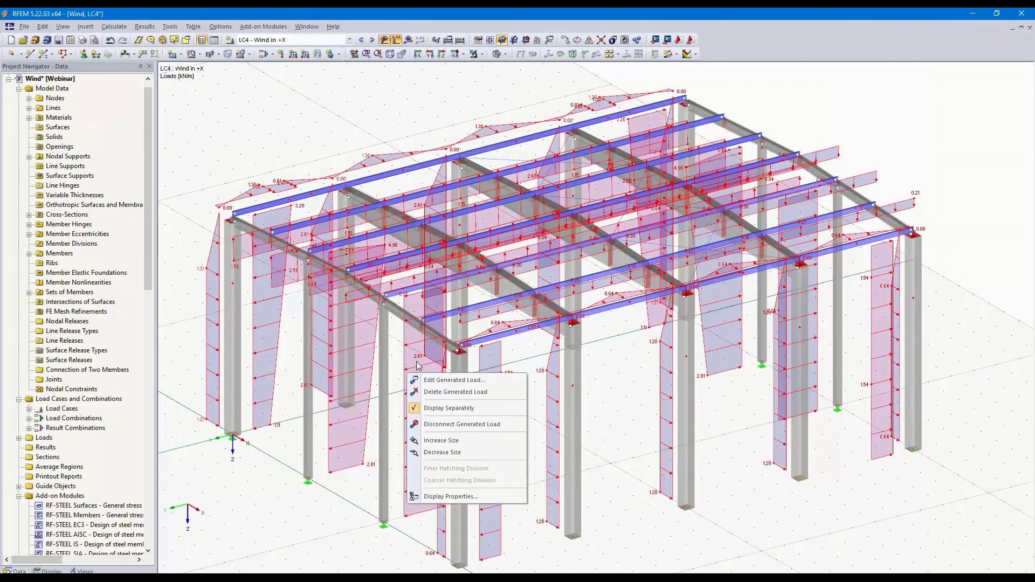
pyautogui.rightClick(416, 362)
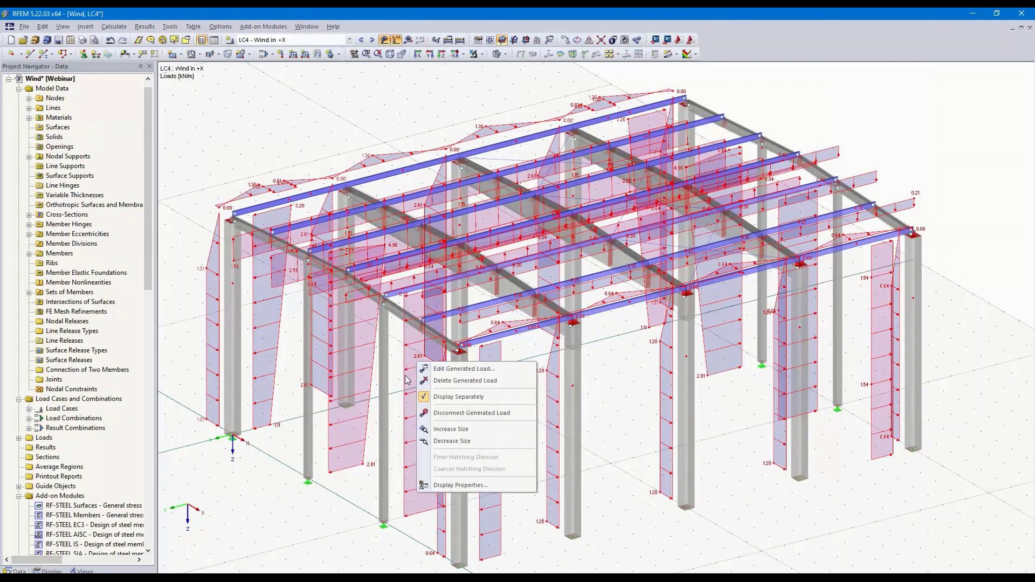
pyautogui.click(476, 372)
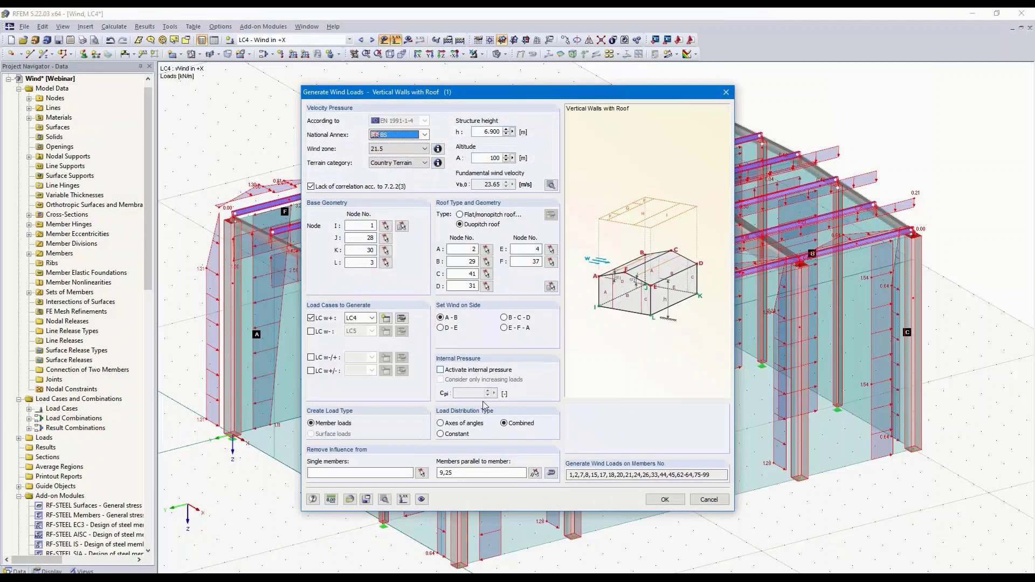
pyautogui.click(385, 500)
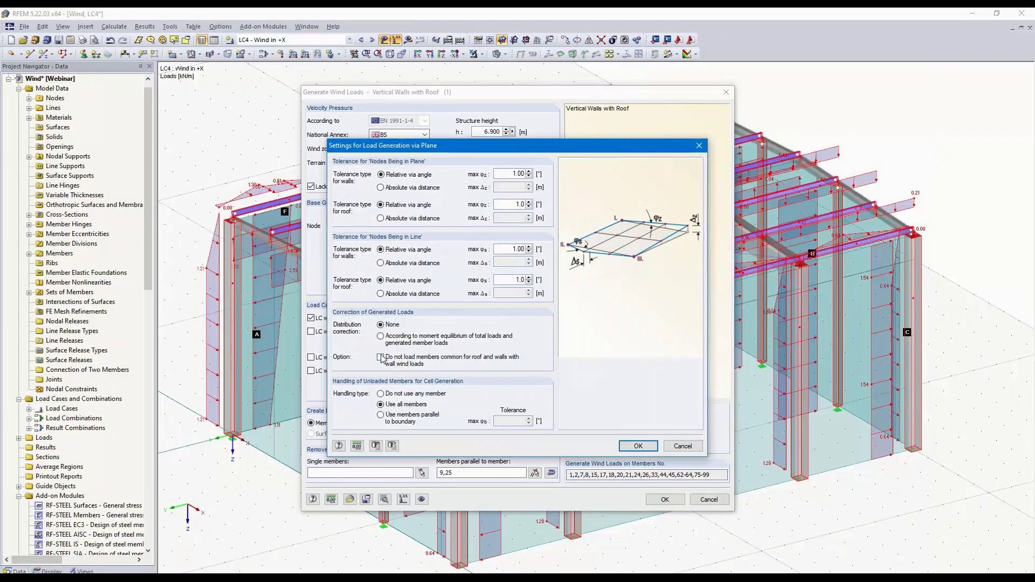
pyautogui.click(636, 446)
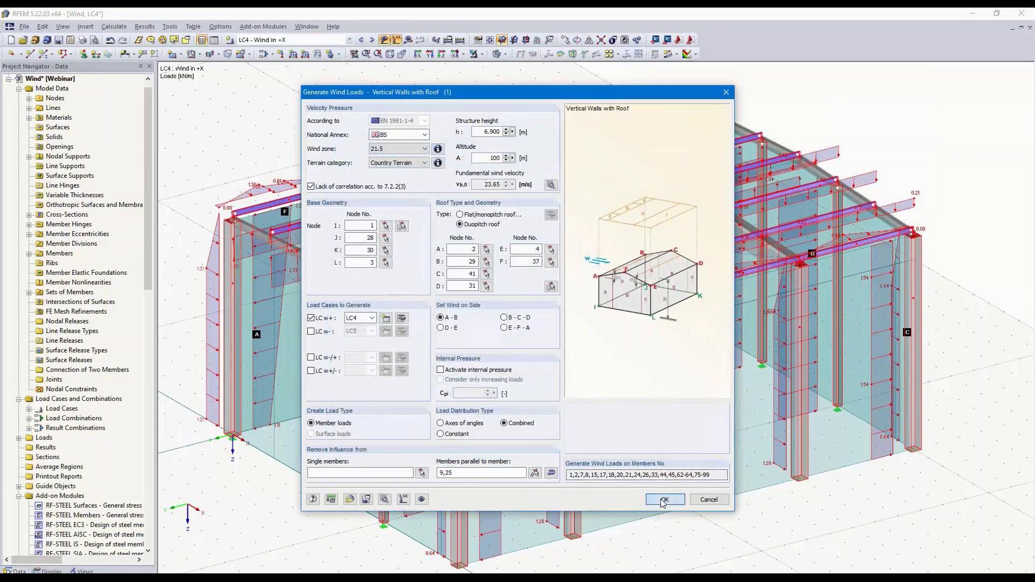
pyautogui.click(664, 501)
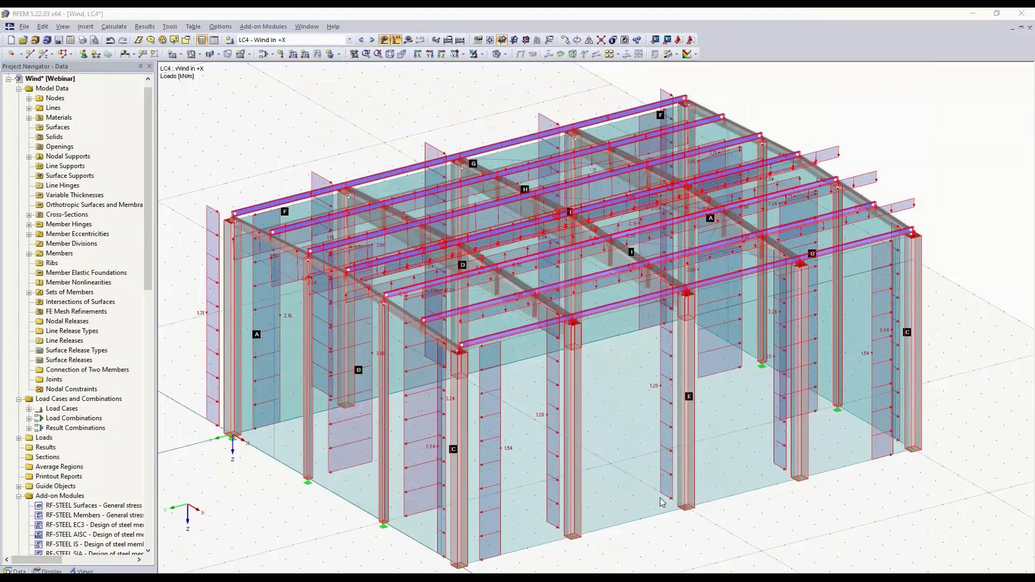
pyautogui.click(628, 486)
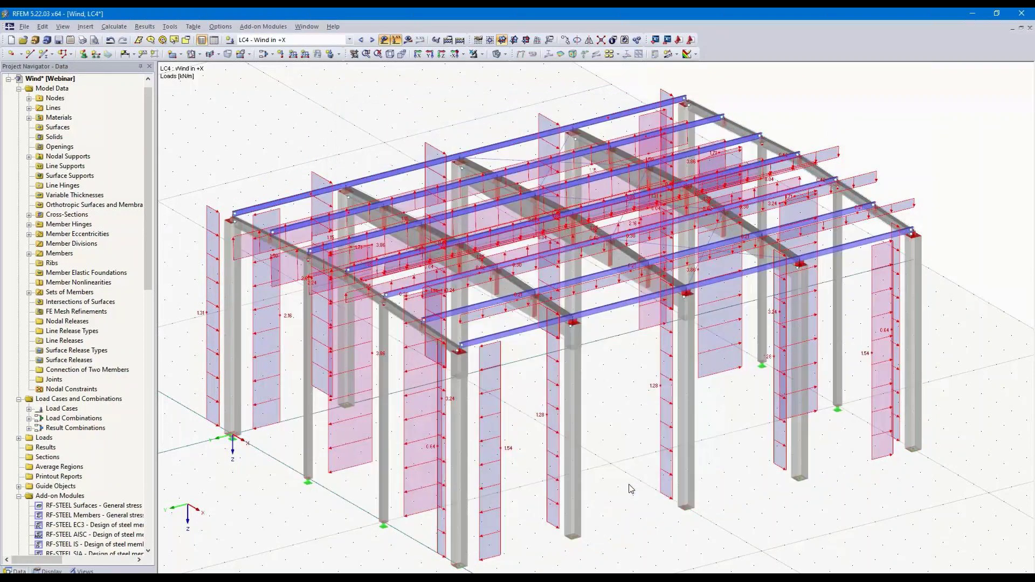
pyautogui.keyDown('ctrl'); pyautogui.moveTo(625, 487); pyautogui.dragTo(710, 409, button='middle'); pyautogui.keyUp('ctrl')
pyautogui.keyDown('ctrl'); pyautogui.moveTo(721, 392); pyautogui.dragTo(498, 474, button='middle'); pyautogui.keyUp('ctrl')
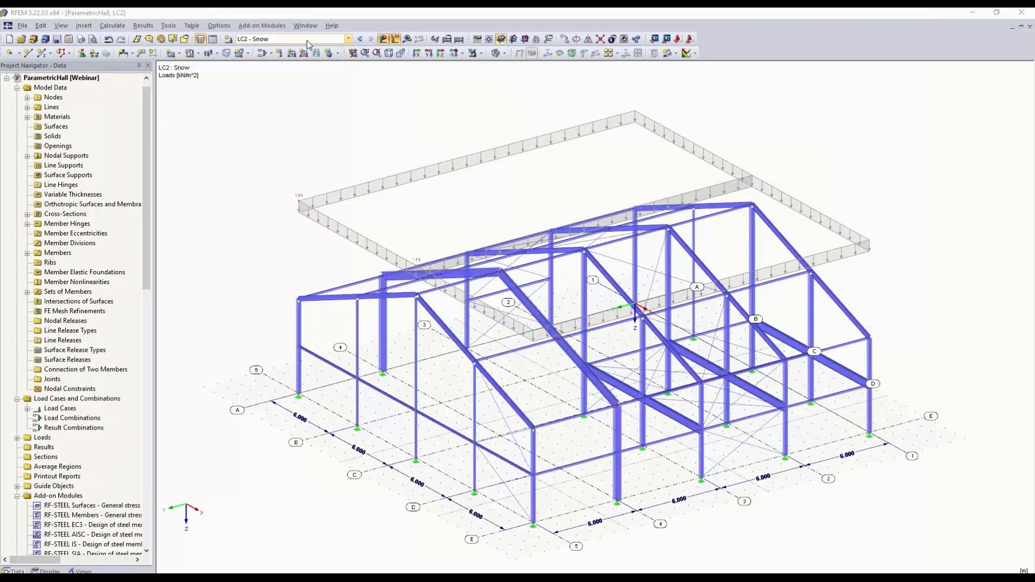
# Step: Display the parametric hall's LC2 snow load as member loads and regenerate it with the BS National Annex and an altitude of 100 m
pyautogui.rightClick(355, 189)
pyautogui.click(385, 221)
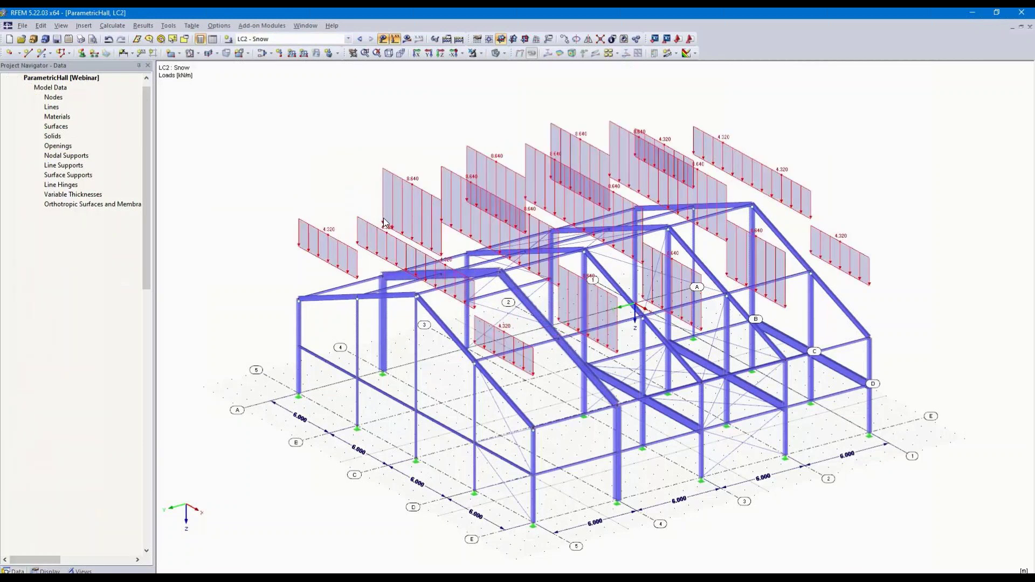
pyautogui.doubleClick(409, 189)
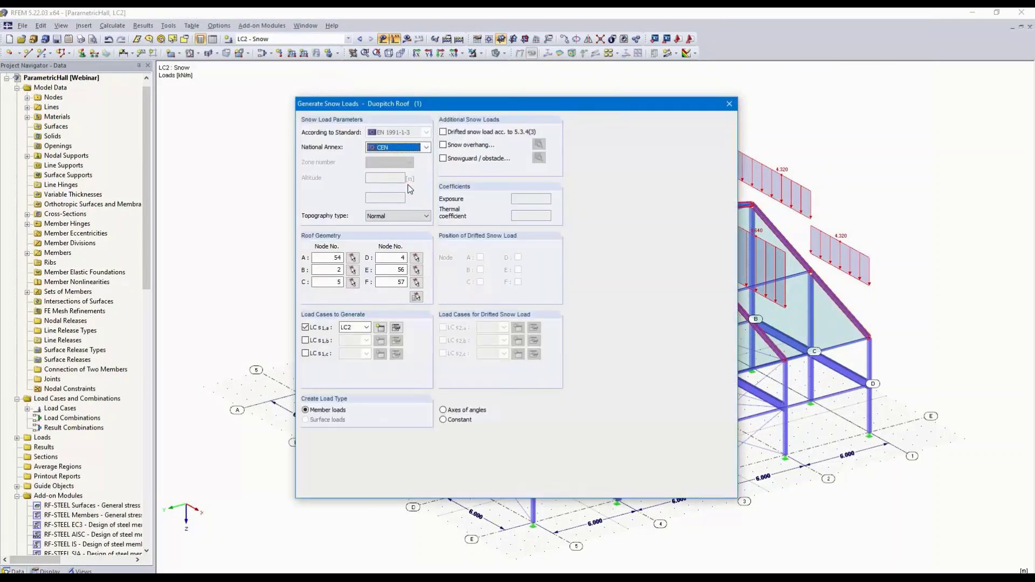
pyautogui.click(426, 148)
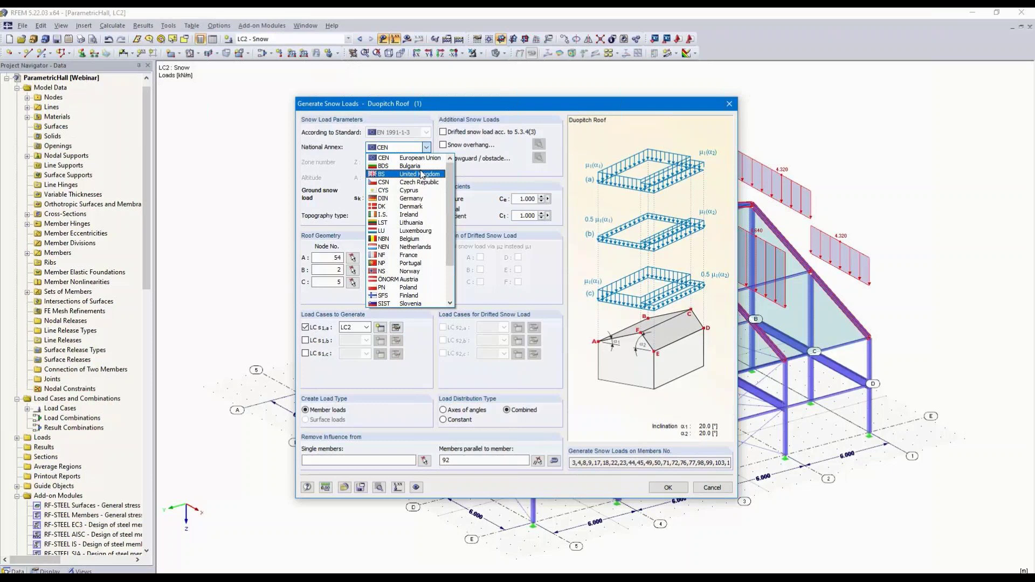
pyautogui.click(421, 174)
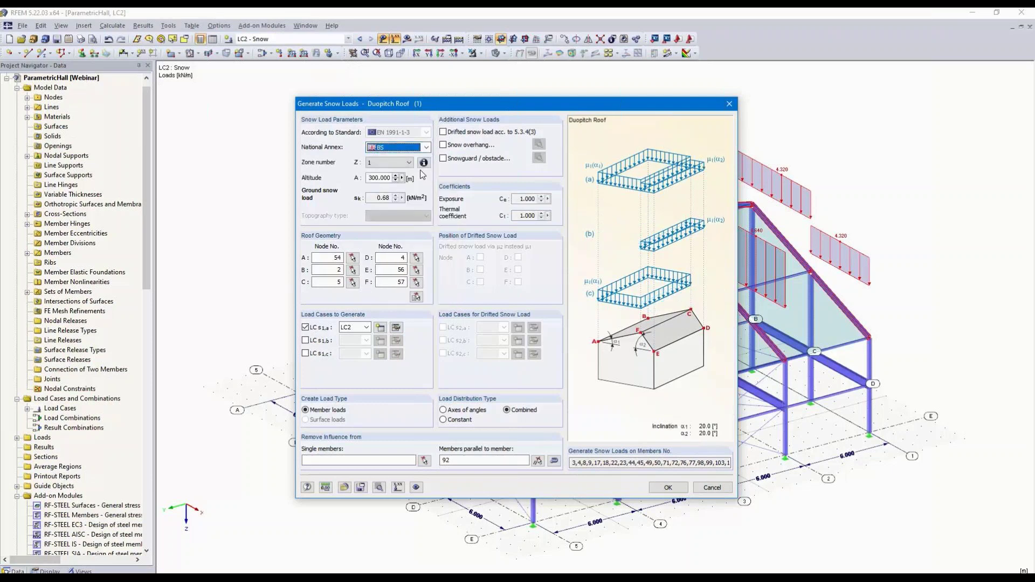
pyautogui.click(373, 177)
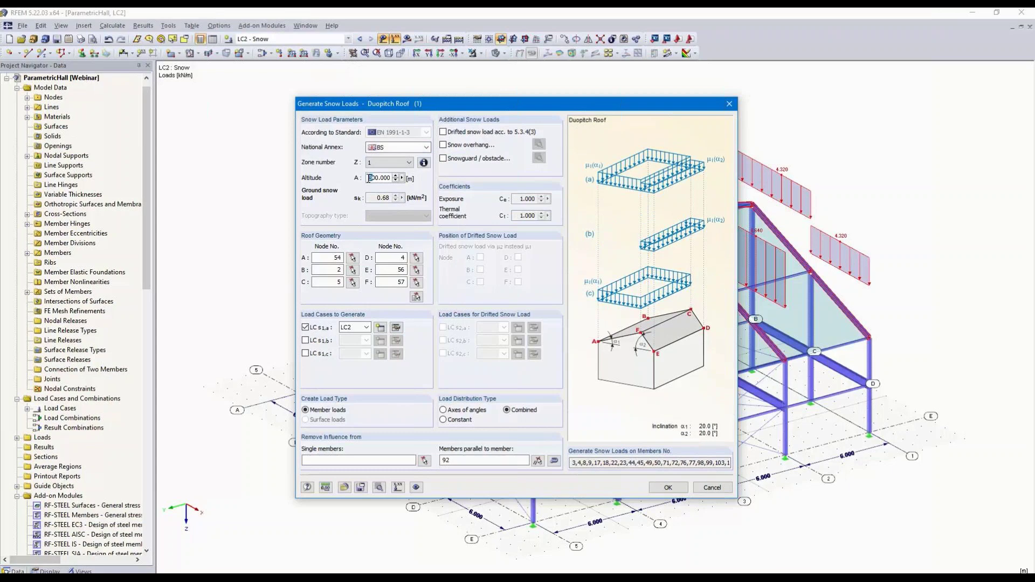
pyautogui.write('1')
pyautogui.click(668, 488)
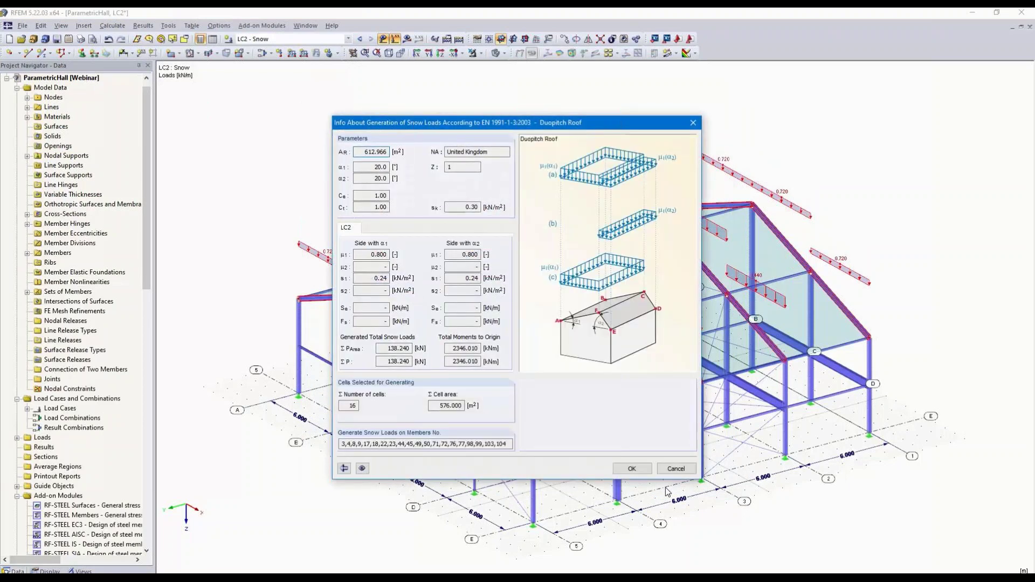
pyautogui.click(634, 469)
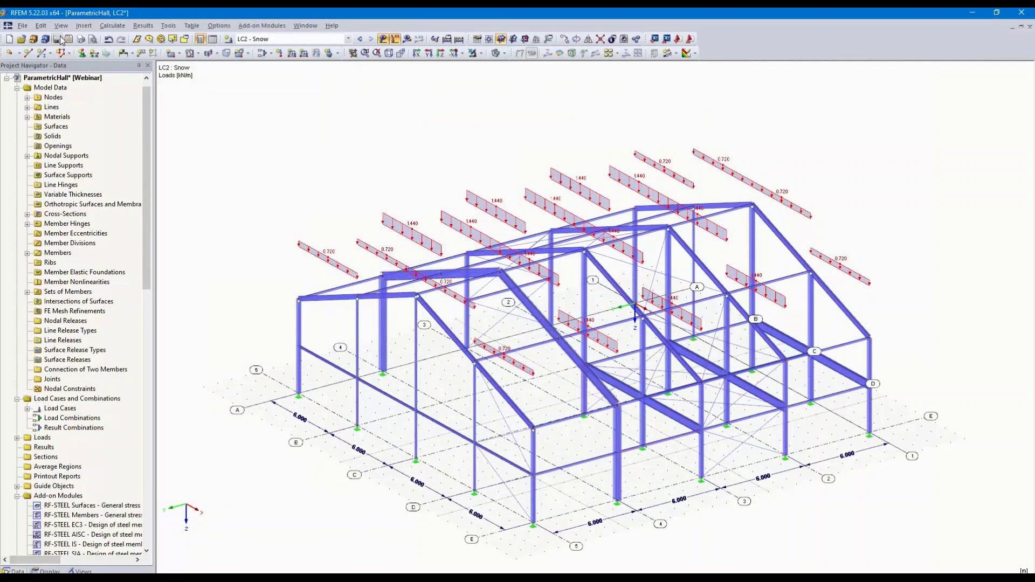
# Step: Set the hall's Spacing_a parameter for the bays in length to 5 m and apply it to the model
pyautogui.click(43, 26)
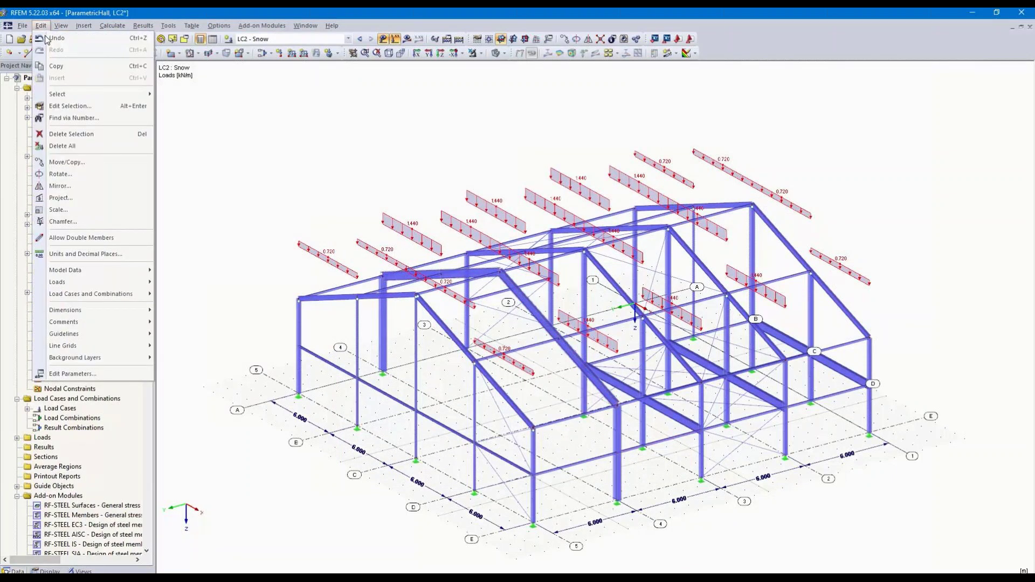
pyautogui.click(73, 374)
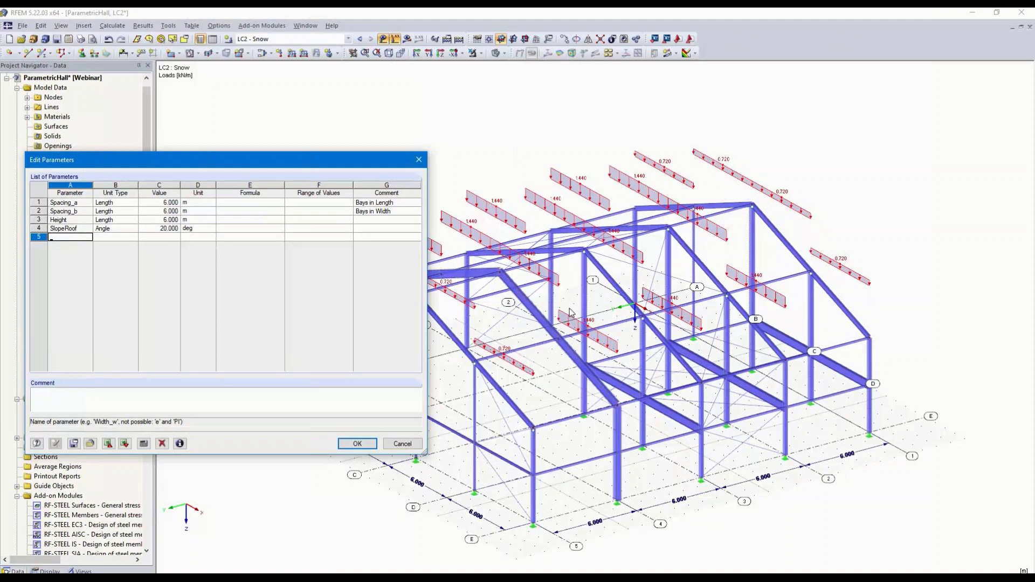
pyautogui.moveTo(570, 313); pyautogui.dragTo(702, 287, button='middle')
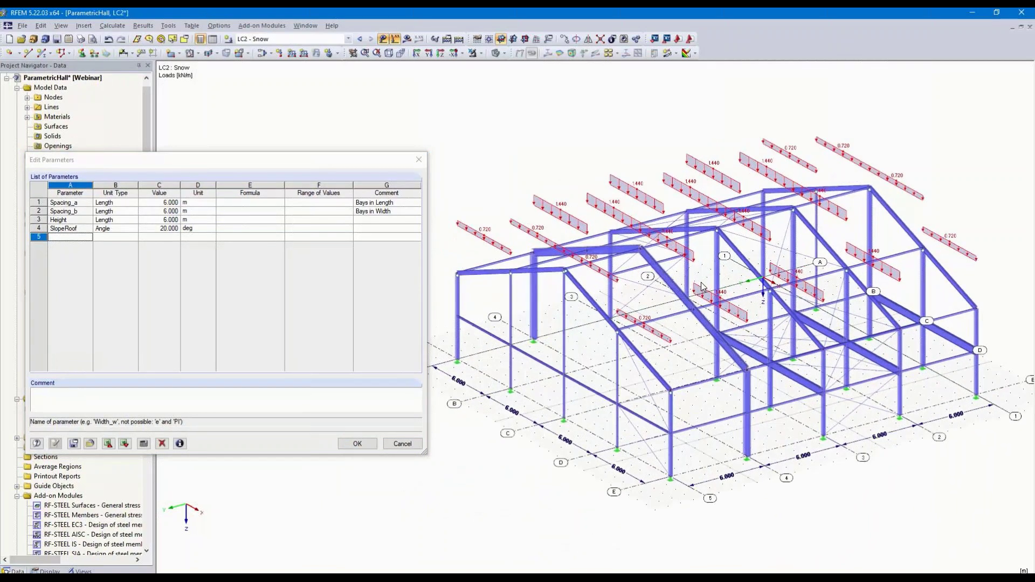
pyautogui.click(157, 202)
pyautogui.click(178, 205)
pyautogui.press('Tab')
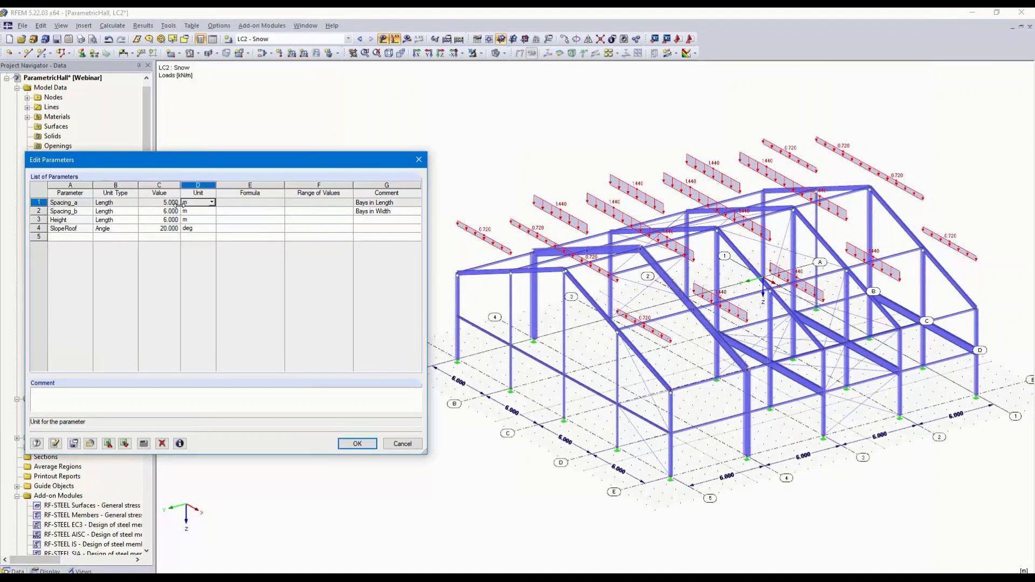
pyautogui.click(54, 444)
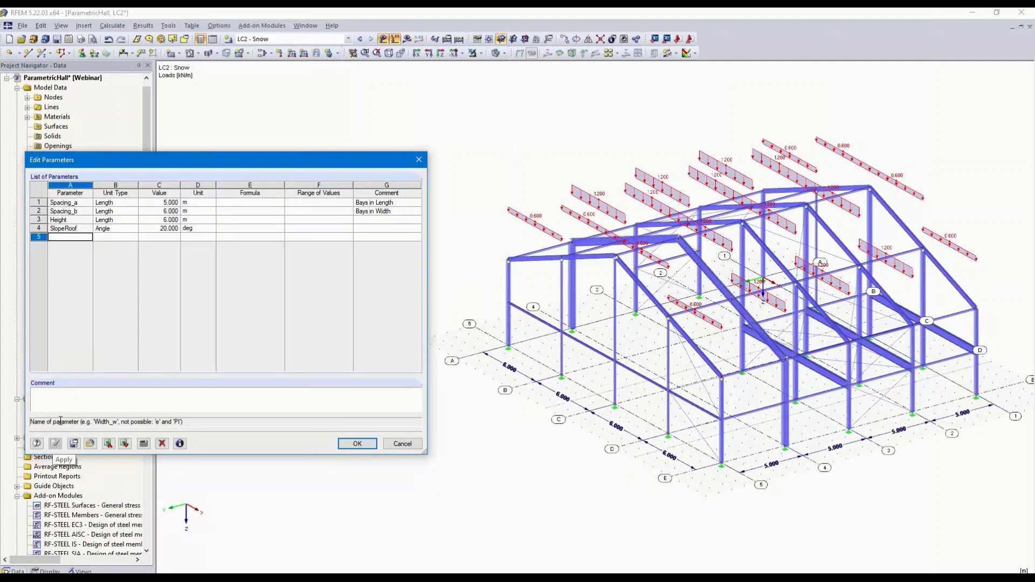
# Step: Set the Spacing_b parameter for the bays in width to 5 m and apply it to the model
pyautogui.click(159, 211)
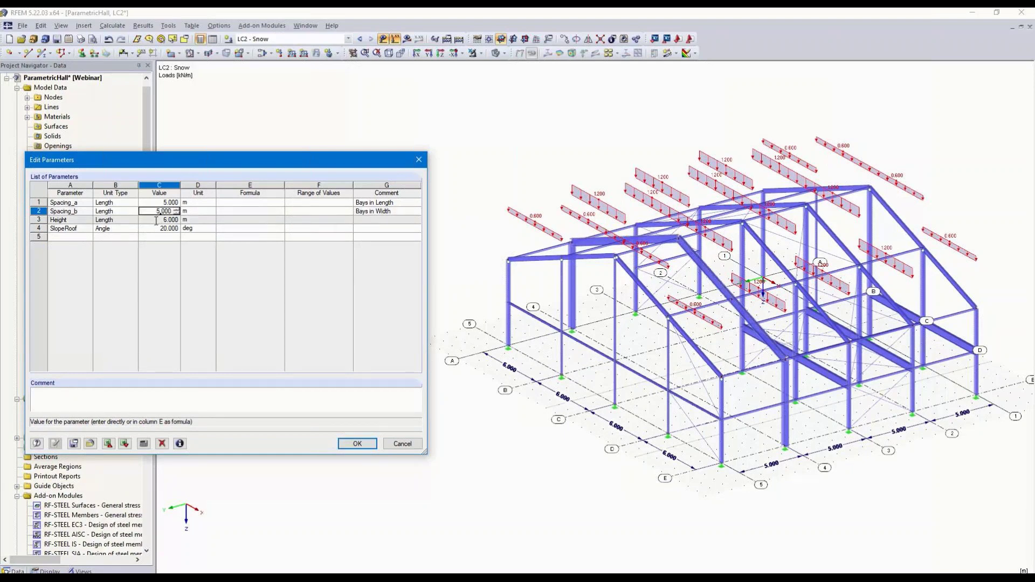
pyautogui.press('Return')
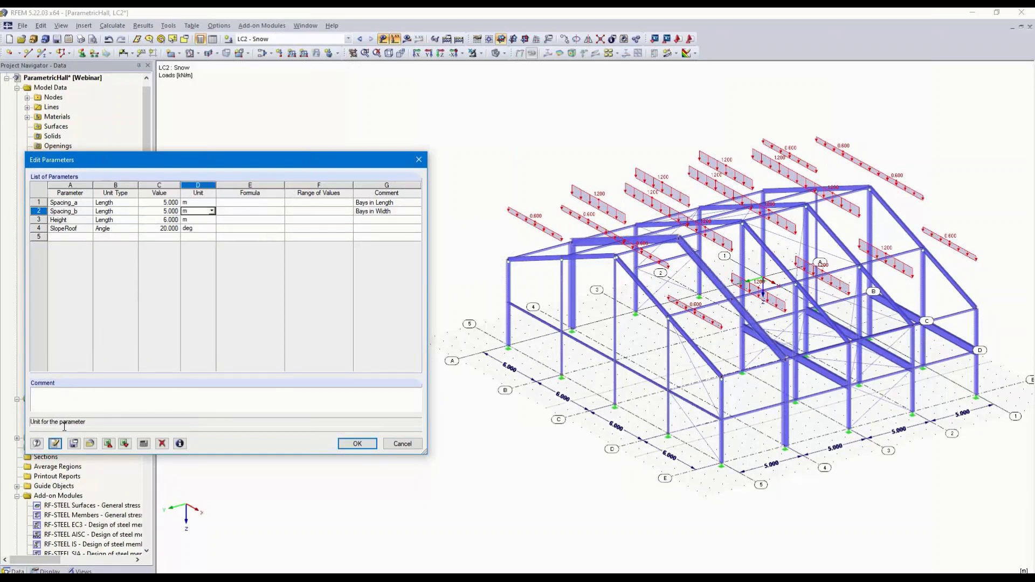
pyautogui.click(56, 444)
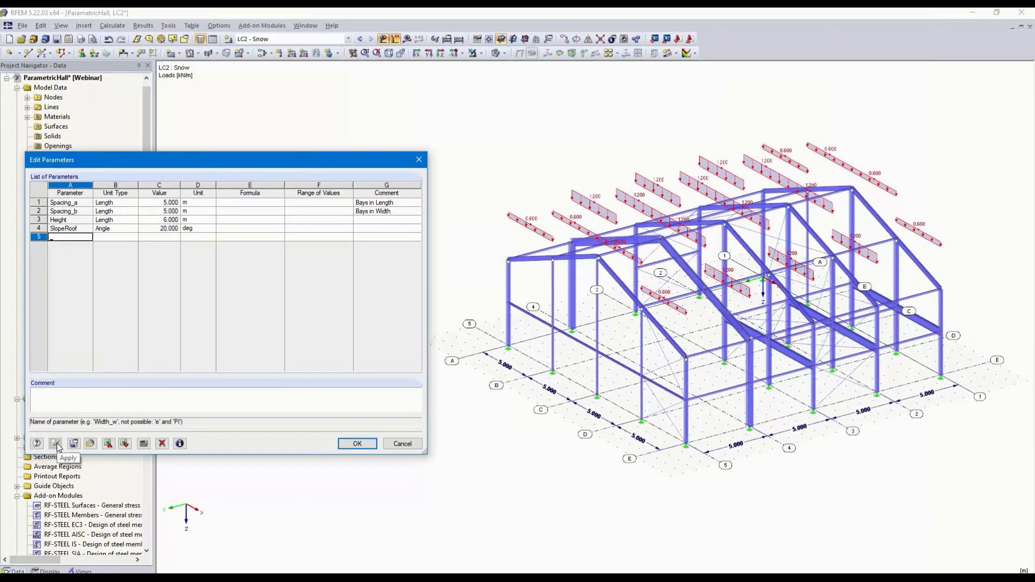
# Step: Set the hall's Height parameter to 4 m and SlopeRoof to 25 degrees, and apply both to the model
pyautogui.click(163, 218)
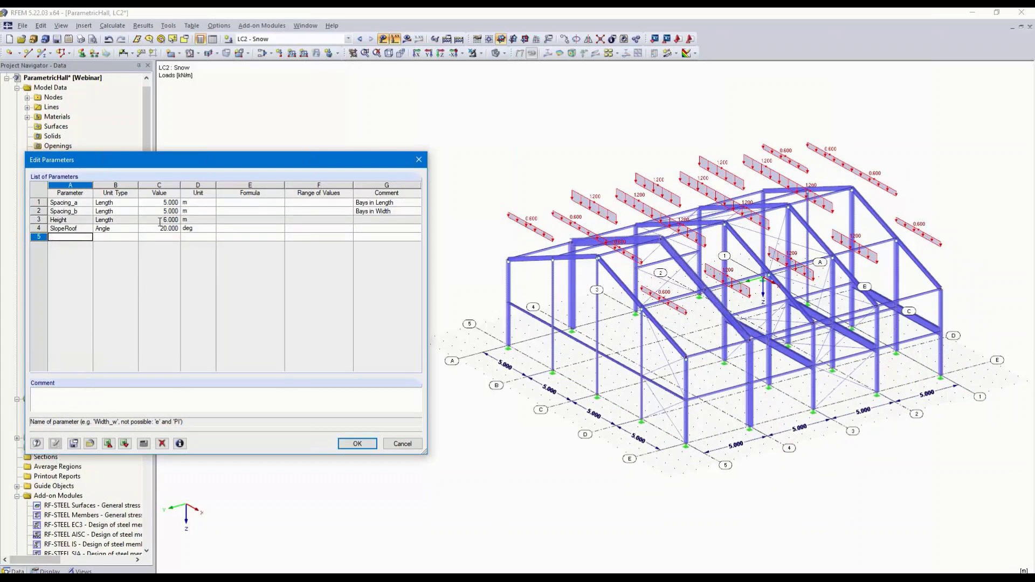
pyautogui.click(167, 221)
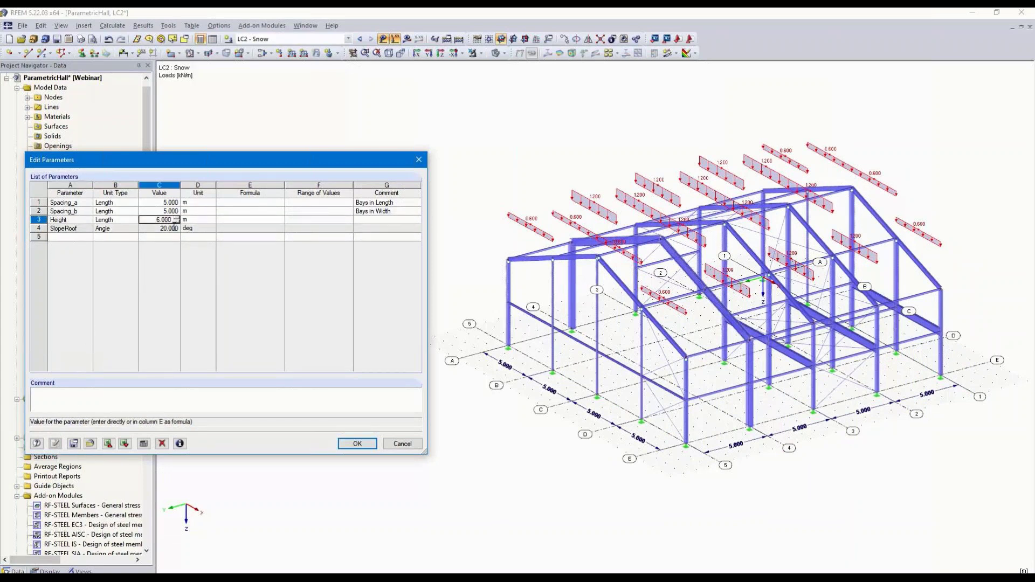
pyautogui.click(165, 230)
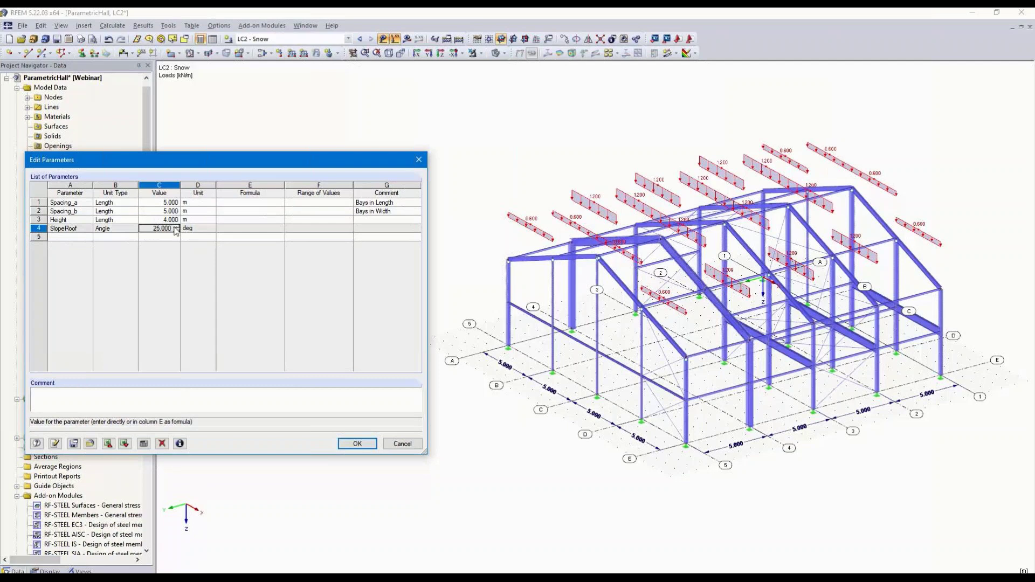
pyautogui.press('Tab')
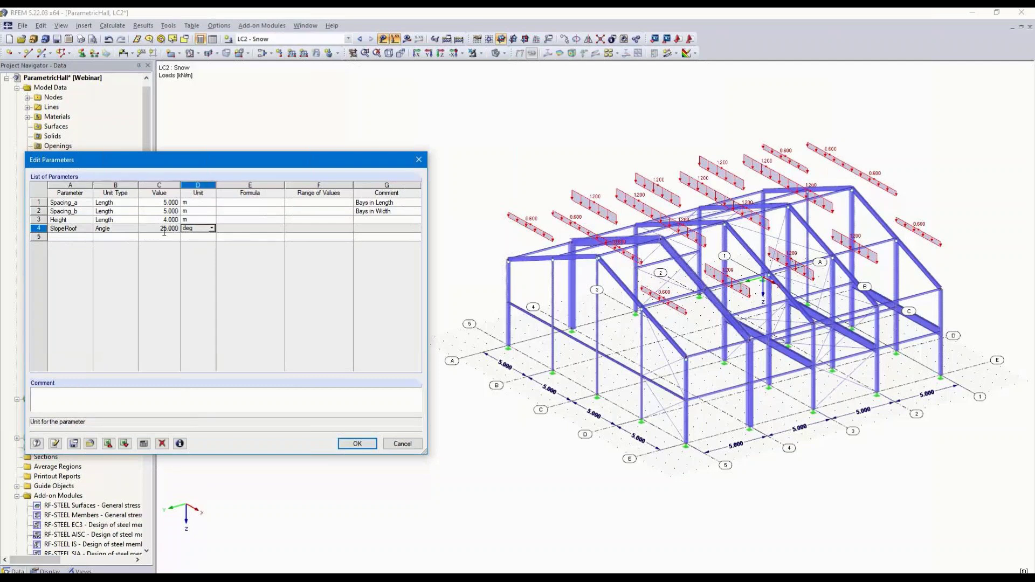
pyautogui.click(55, 444)
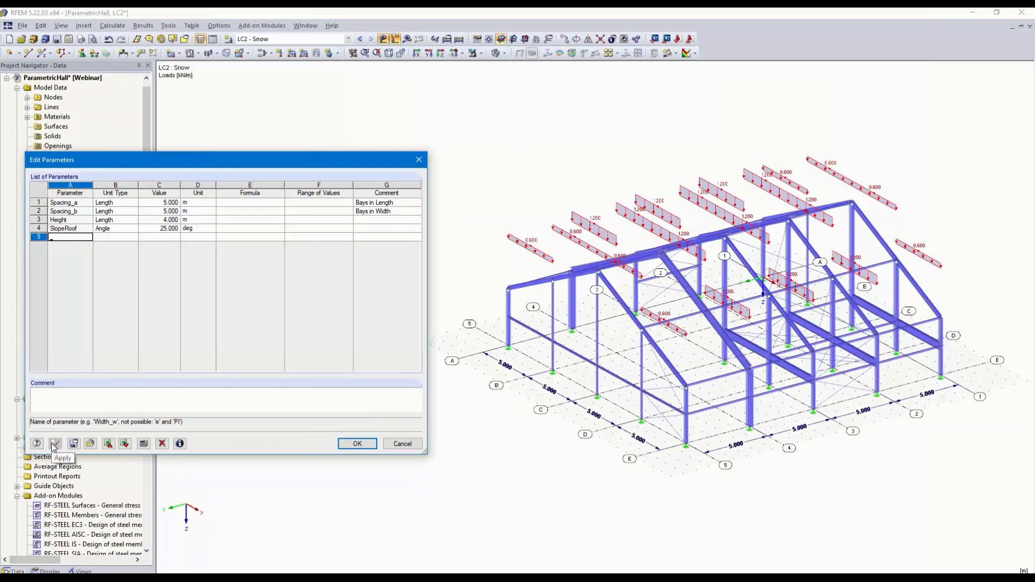
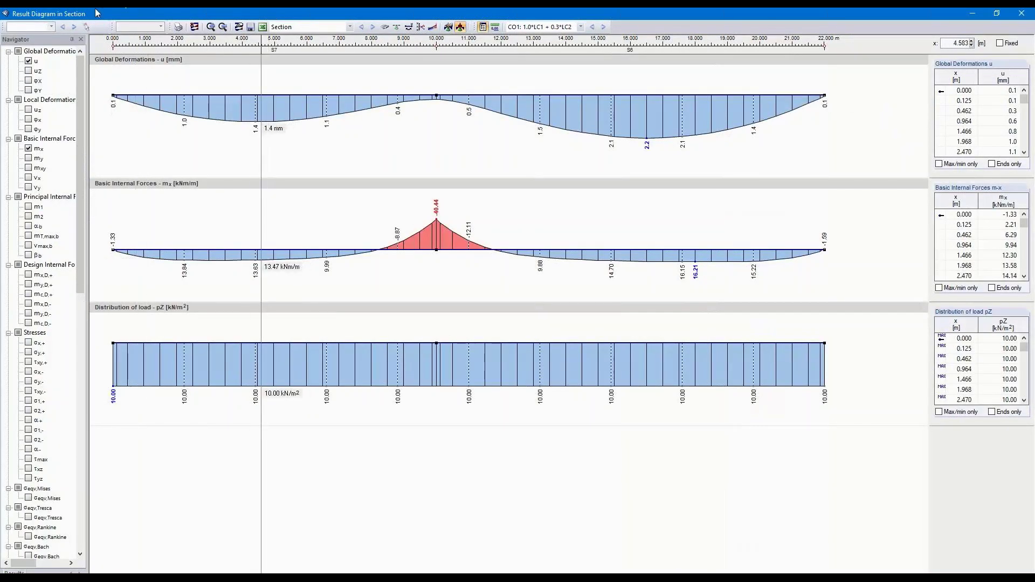
# Step: Replace the deformation u and load distribution pZ in the section result diagram with the internal forces my, vx and vy
pyautogui.click(30, 59)
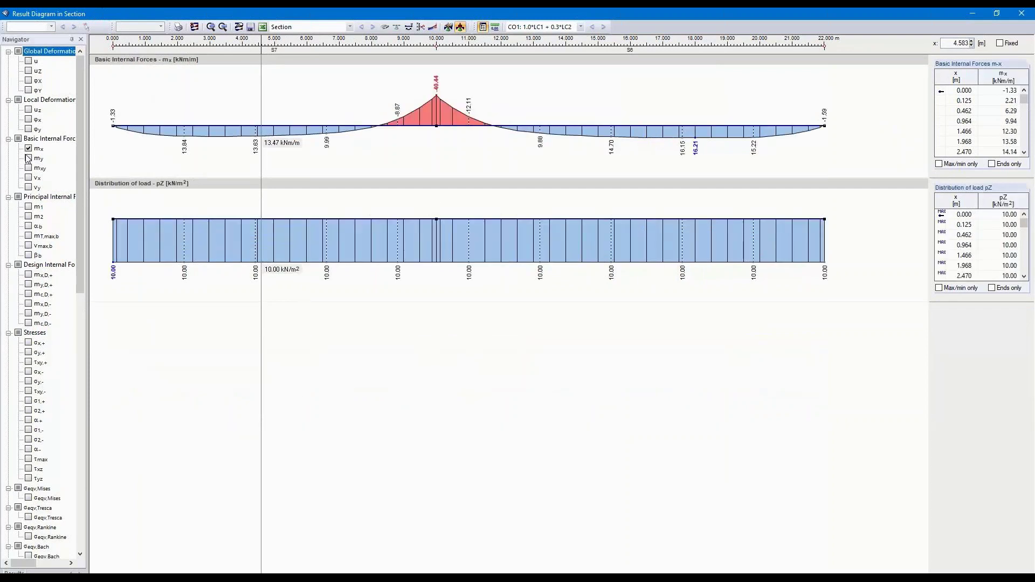
pyautogui.click(29, 158)
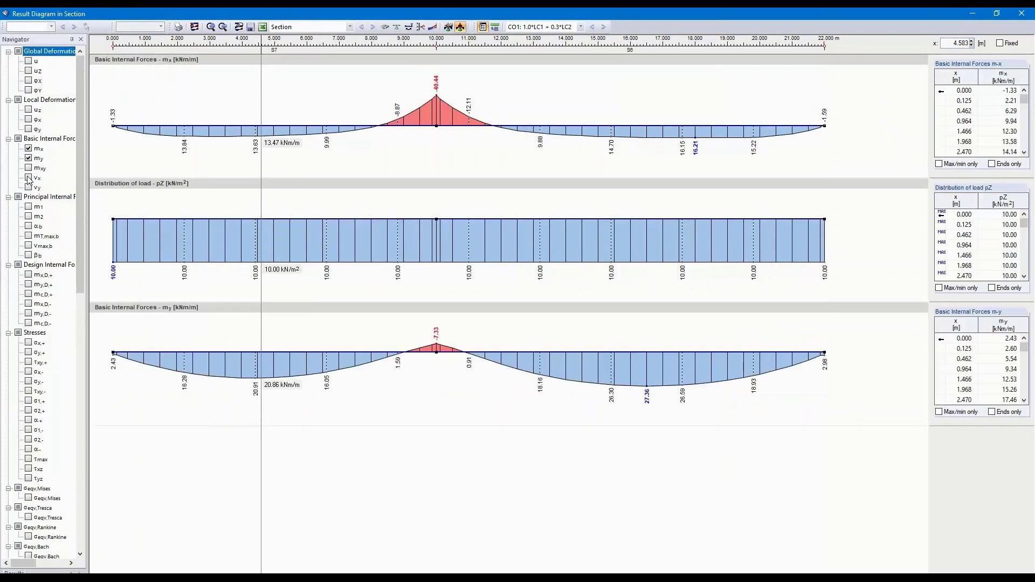
pyautogui.click(28, 178)
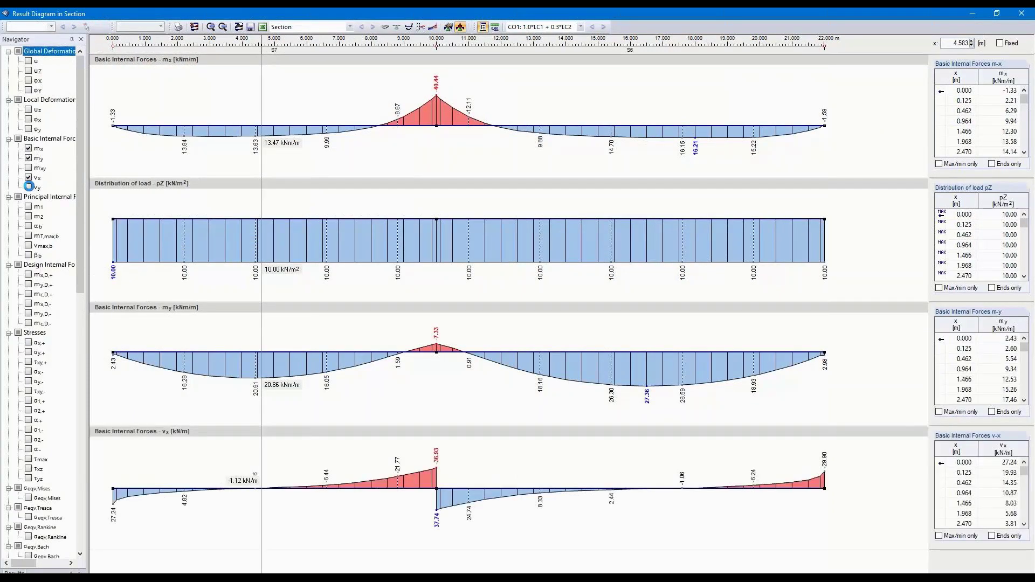
pyautogui.click(29, 187)
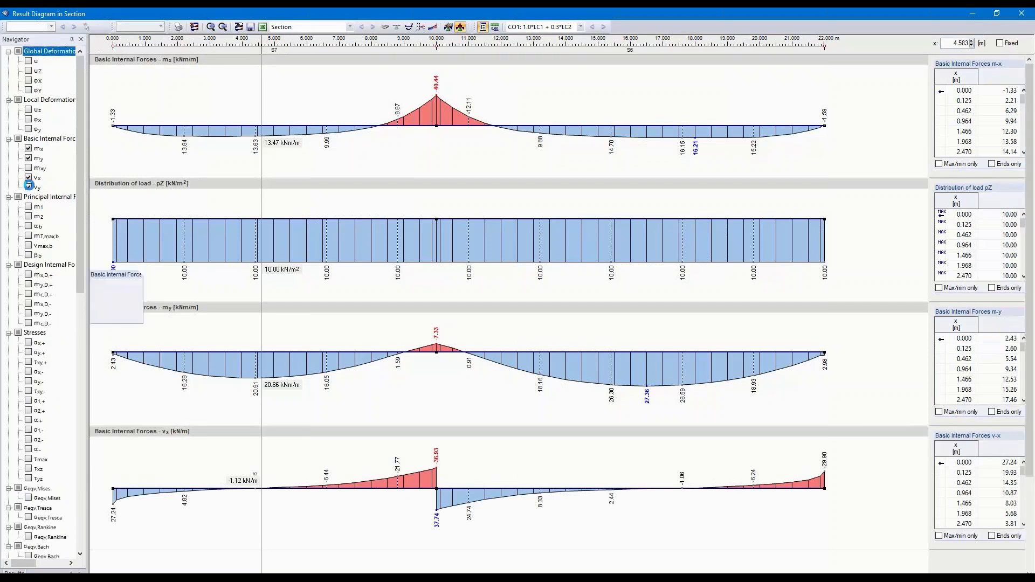
pyautogui.scroll(-18, 46, 305)
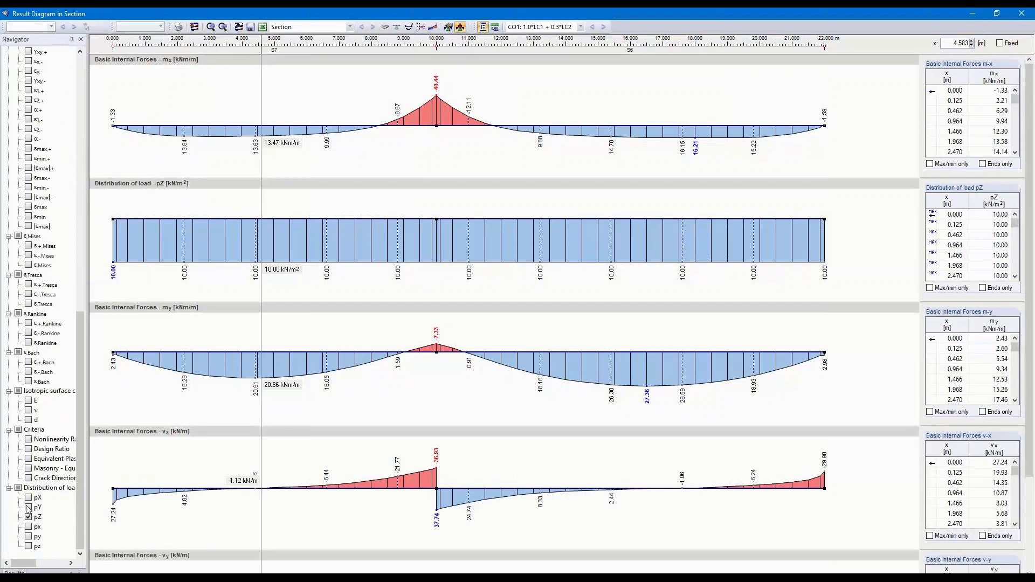
pyautogui.click(28, 517)
pyautogui.scroll(18, 76, 209)
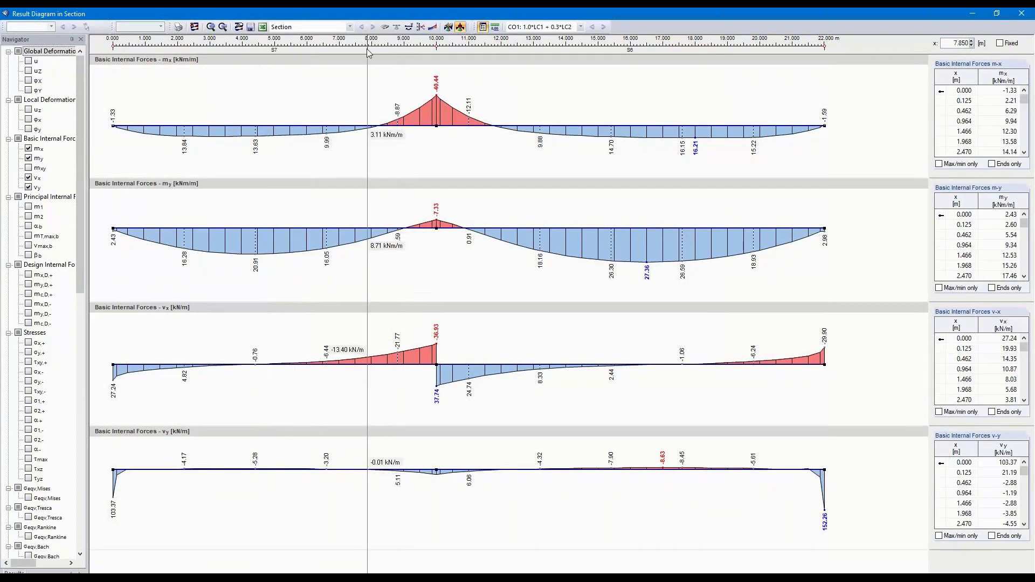
# Step: Save the section under the name Section 1-1 and close its result diagram
pyautogui.click(251, 28)
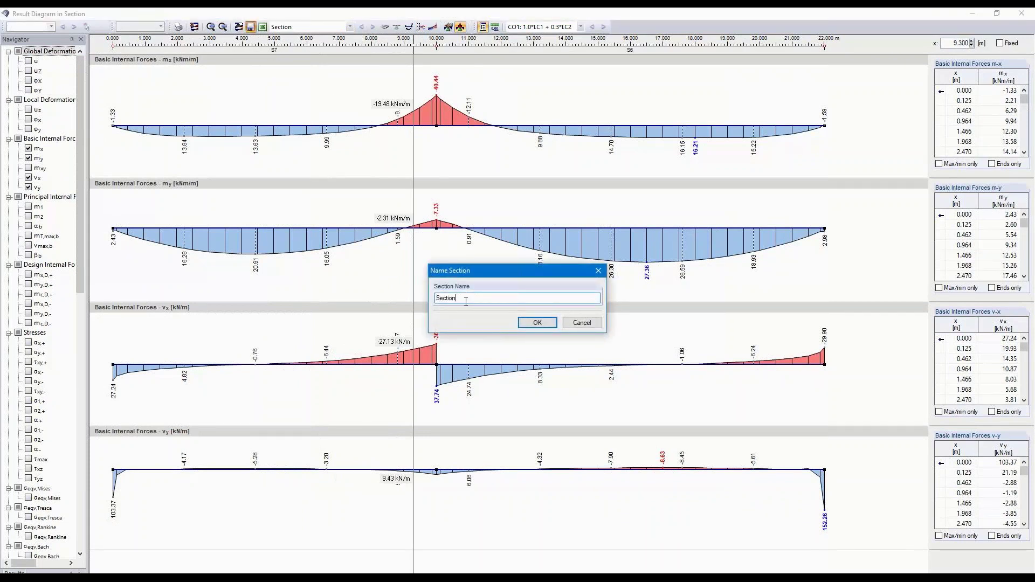
pyautogui.write('1-1')
pyautogui.click(537, 322)
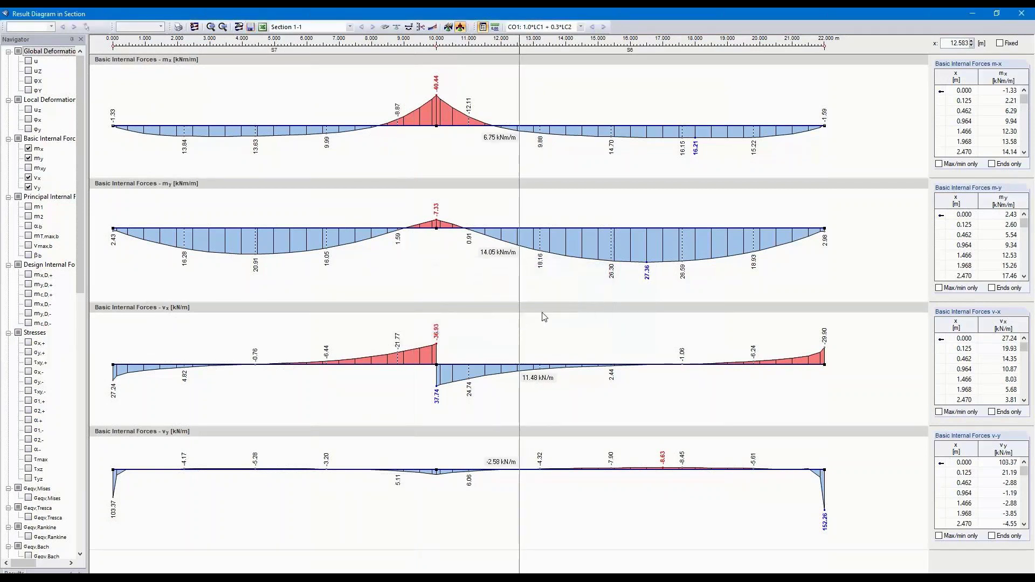
pyautogui.click(1021, 14)
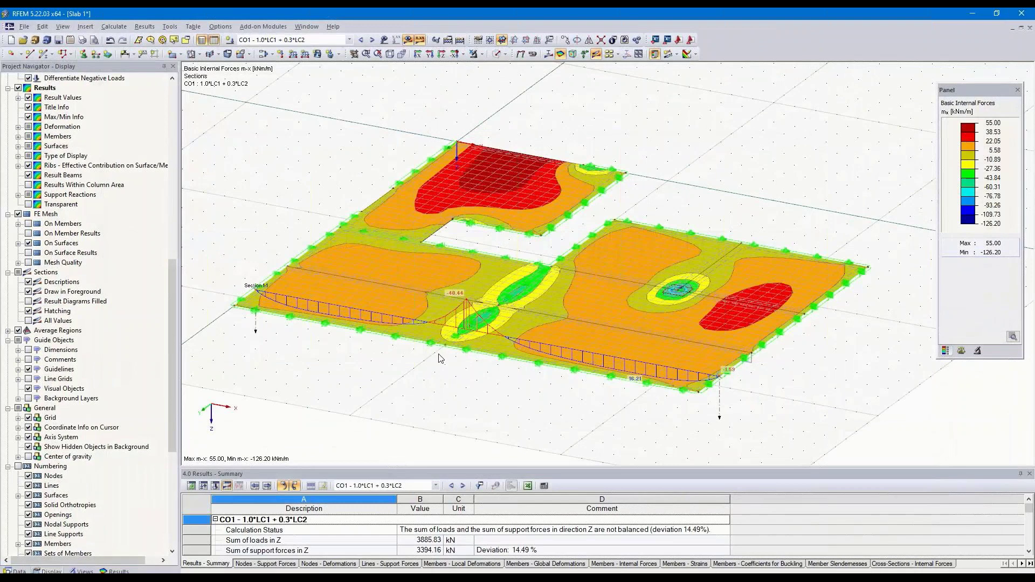
# Step: Create multiple copies of Section 1-1 across the slab with a displacement vector of dX 0 m and dY -1 m
pyautogui.scroll(5, 440, 357)
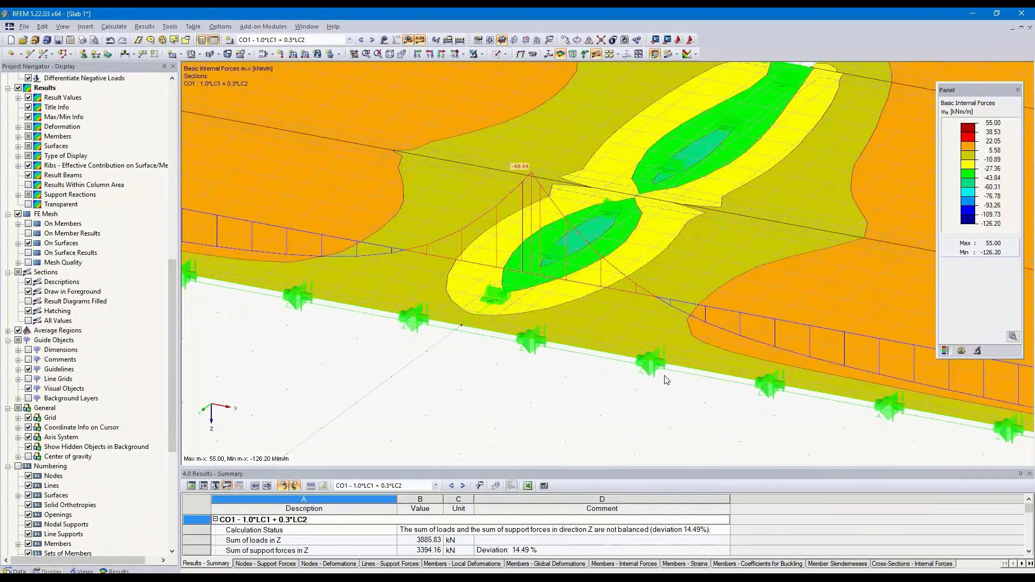
pyautogui.scroll(-5, 667, 380)
pyautogui.moveTo(593, 356); pyautogui.dragTo(529, 343, button='middle')
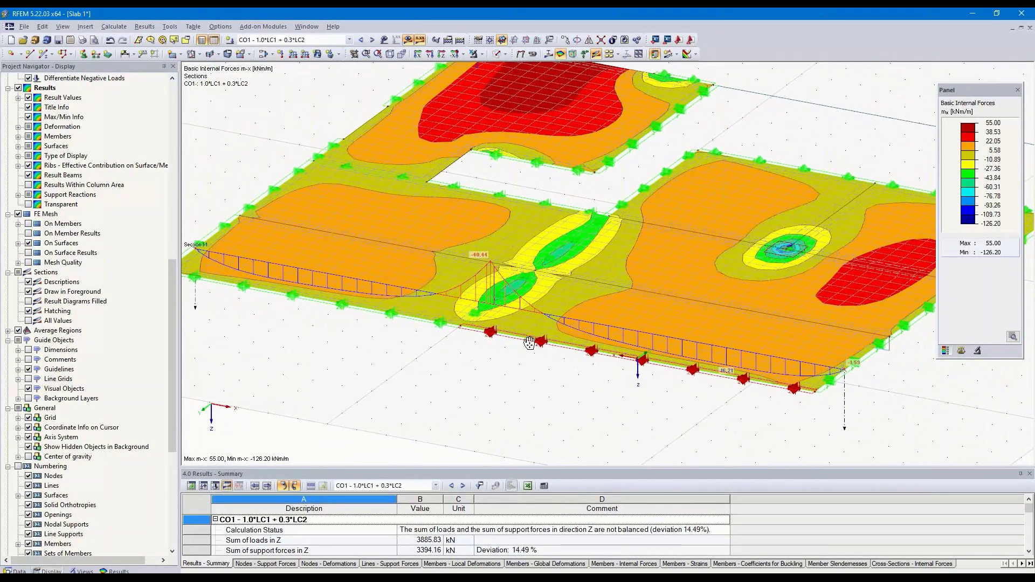
pyautogui.scroll(-3, 529, 343)
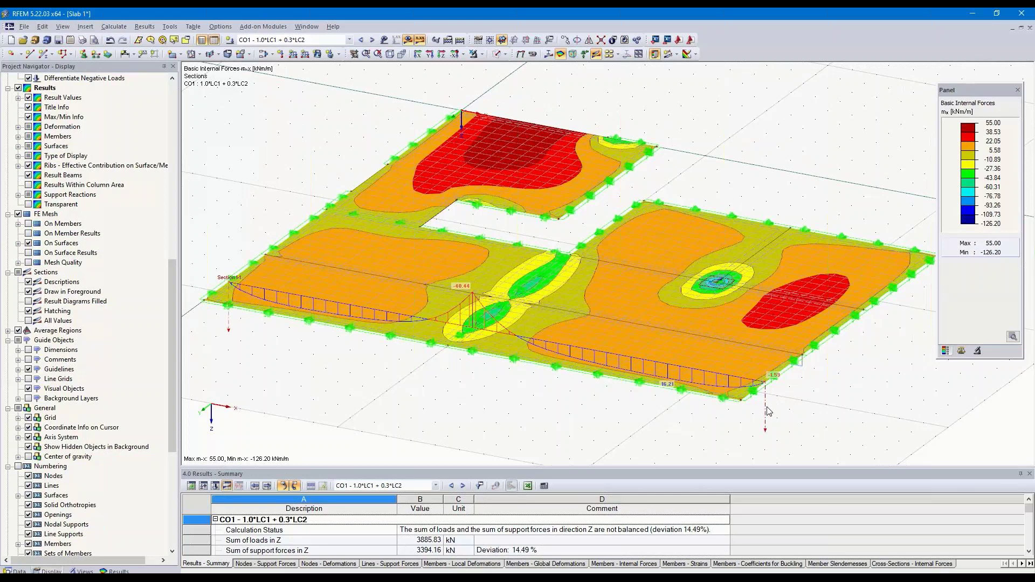
pyautogui.click(566, 40)
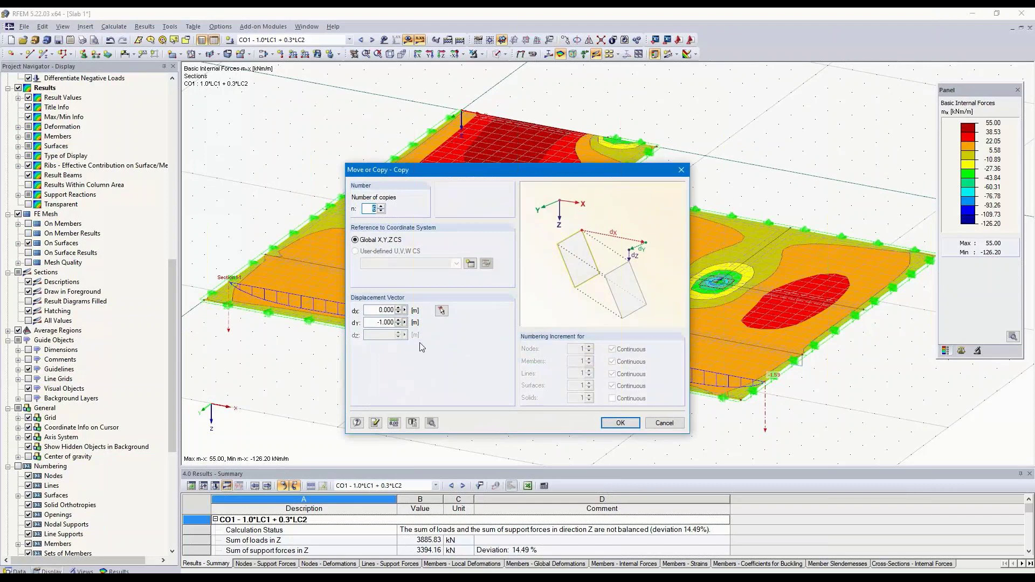
pyautogui.click(620, 422)
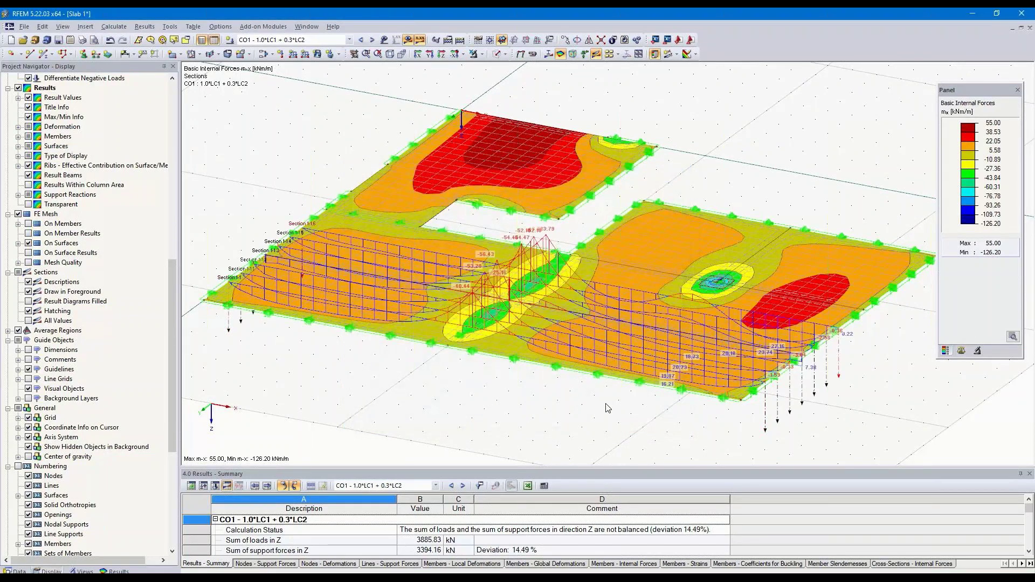
pyautogui.moveTo(590, 429)
pyautogui.keyDown('ctrl'); pyautogui.mouseDown(button='middle')
pyautogui.moveTo(525, 375)
pyautogui.moveTo(594, 347)
pyautogui.moveTo(478, 316)
pyautogui.moveTo(318, 338)
pyautogui.moveTo(315, 325)
pyautogui.moveTo(325, 354)
pyautogui.moveTo(585, 420)
pyautogui.mouseUp(button='middle'); pyautogui.keyUp('ctrl')
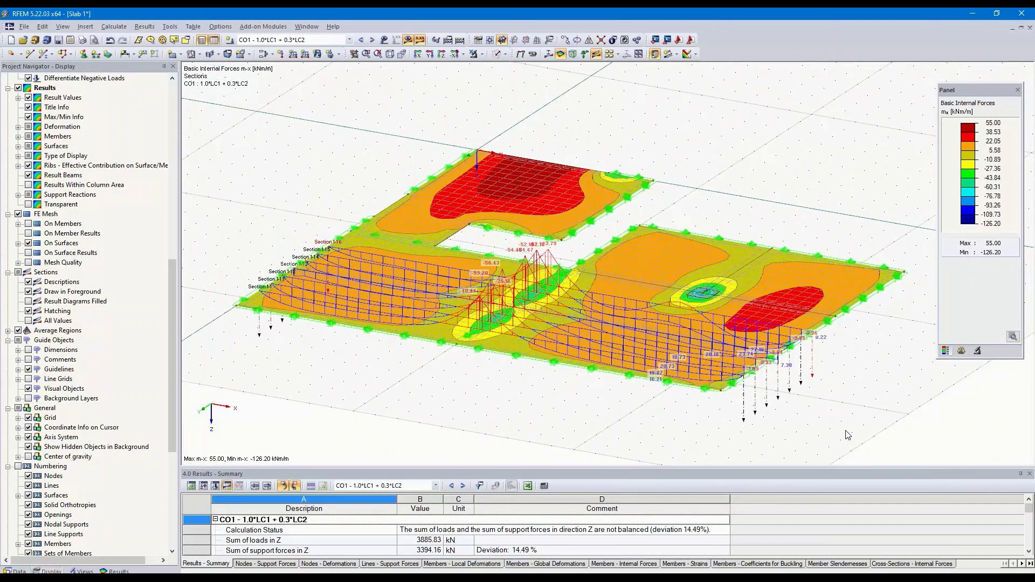
# Step: Open Section 1-1 for editing and accept its settings to display its result diagrams
pyautogui.click(743, 401)
pyautogui.doubleClick(743, 400)
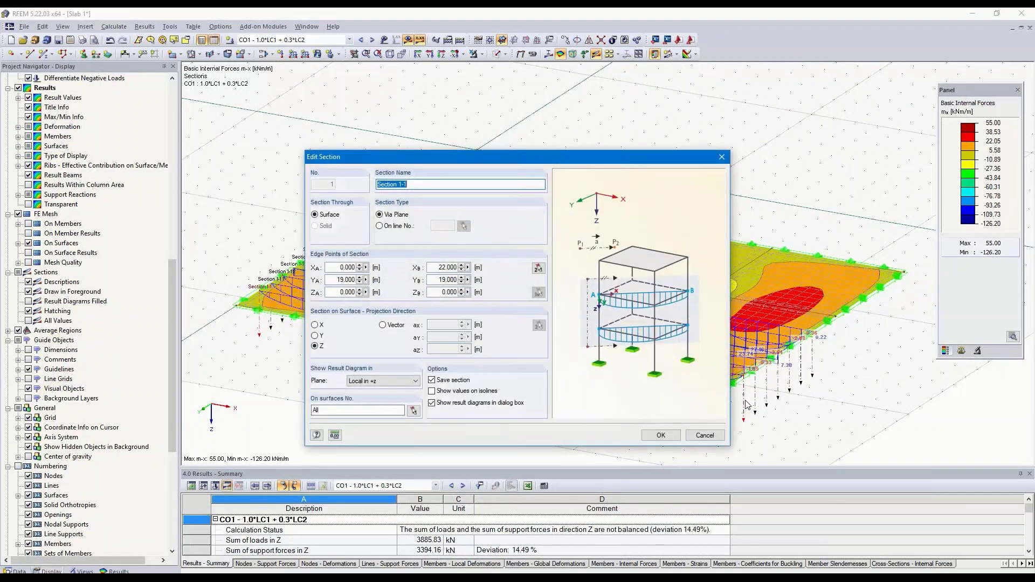
pyautogui.click(661, 435)
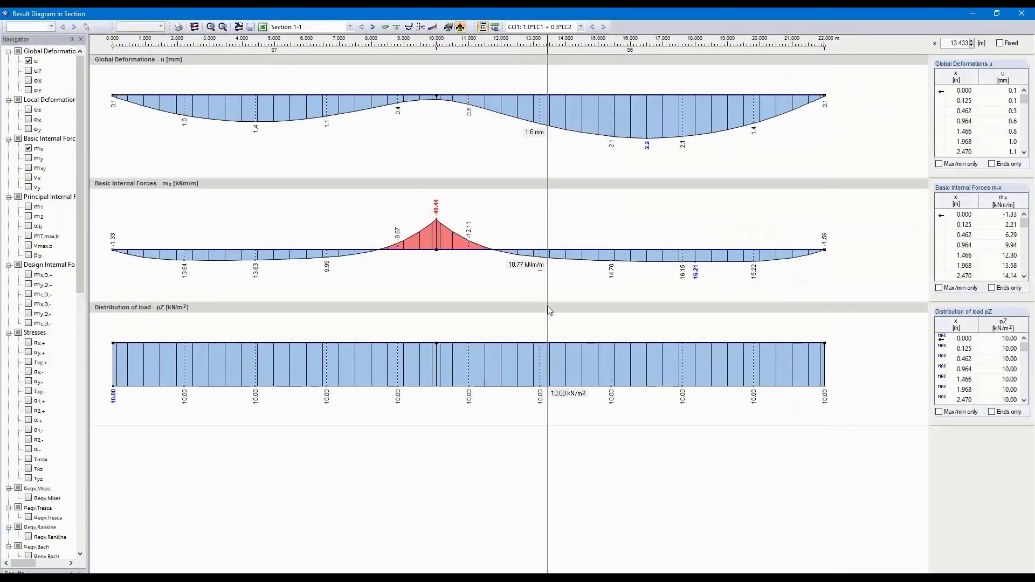
# Step: Smooth mx linearly from 9 m to 11 m without applying it to u, and hide the deformation u diagram
pyautogui.click(448, 28)
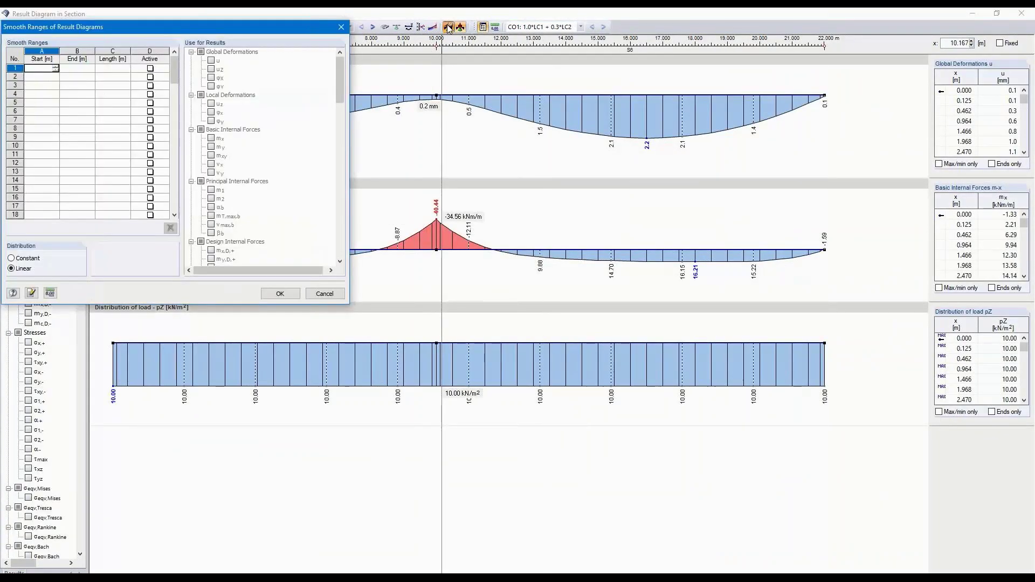
pyautogui.write('9')
pyautogui.click(81, 71)
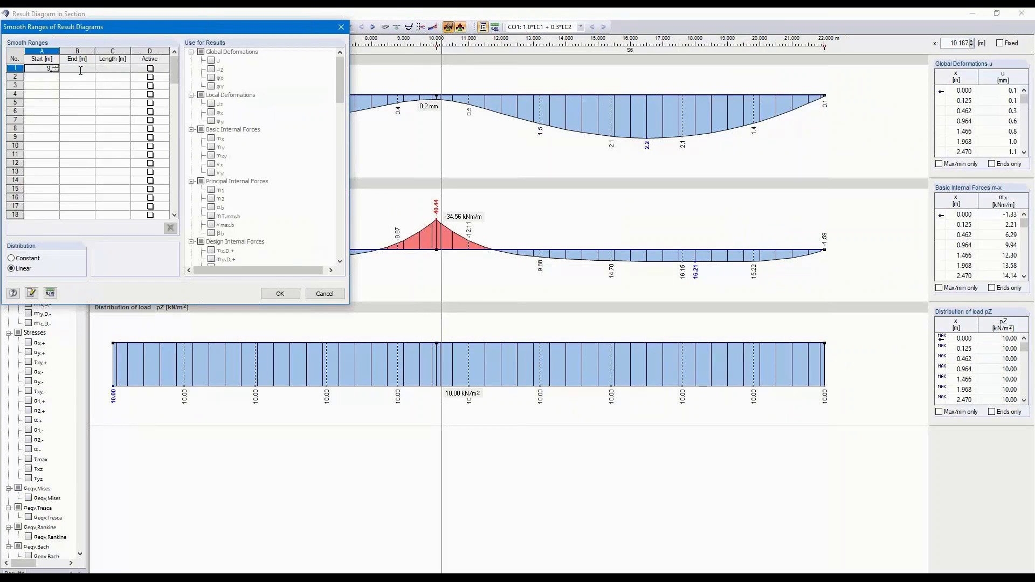
pyautogui.write('11')
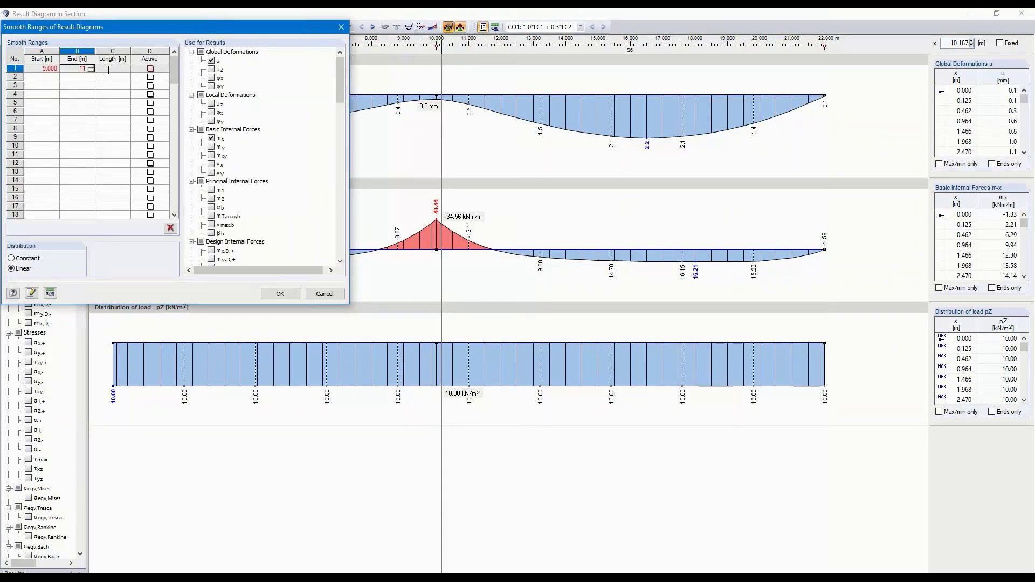
pyautogui.press('Tab')
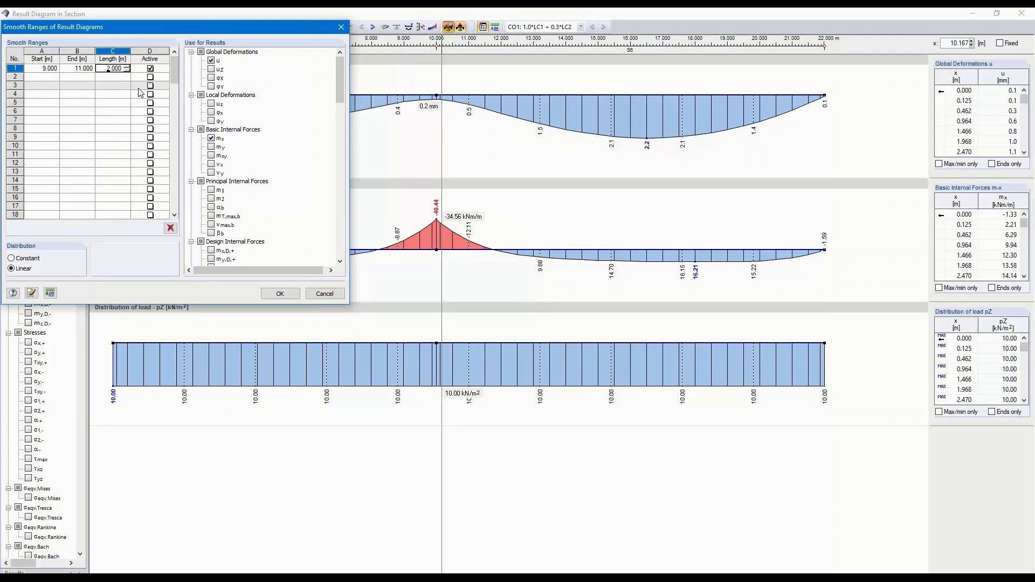
pyautogui.click(211, 60)
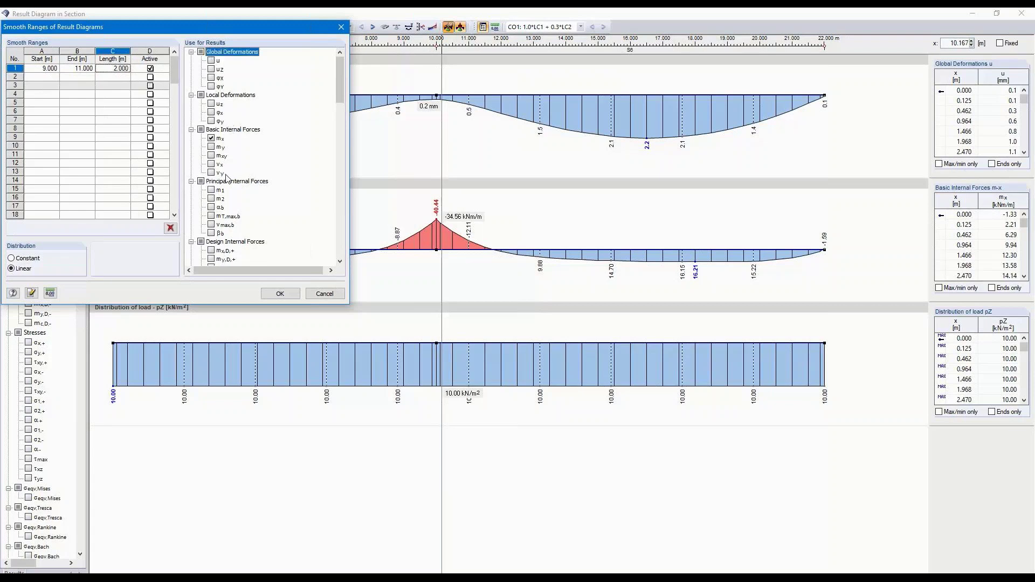
pyautogui.click(280, 293)
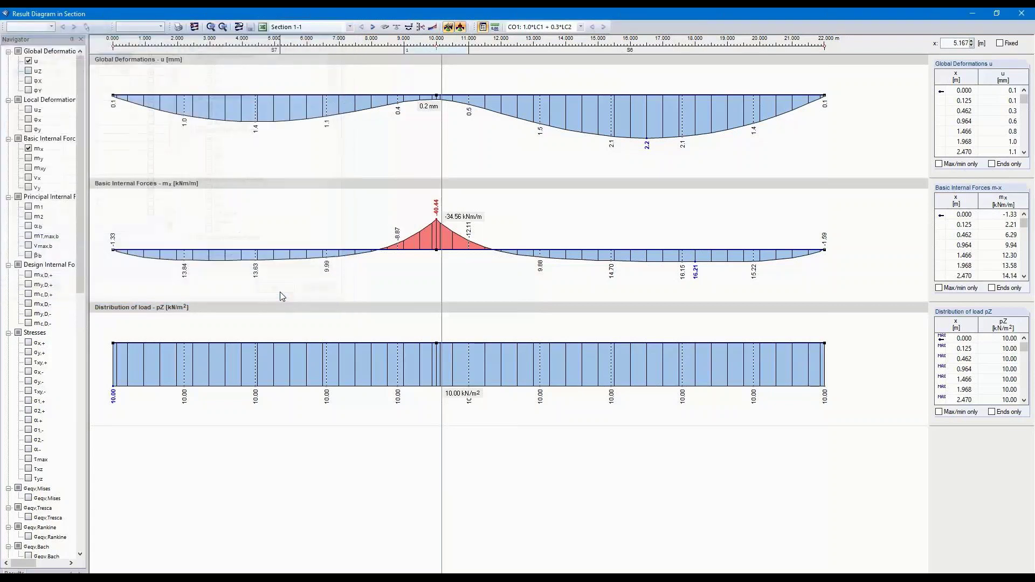
pyautogui.click(28, 61)
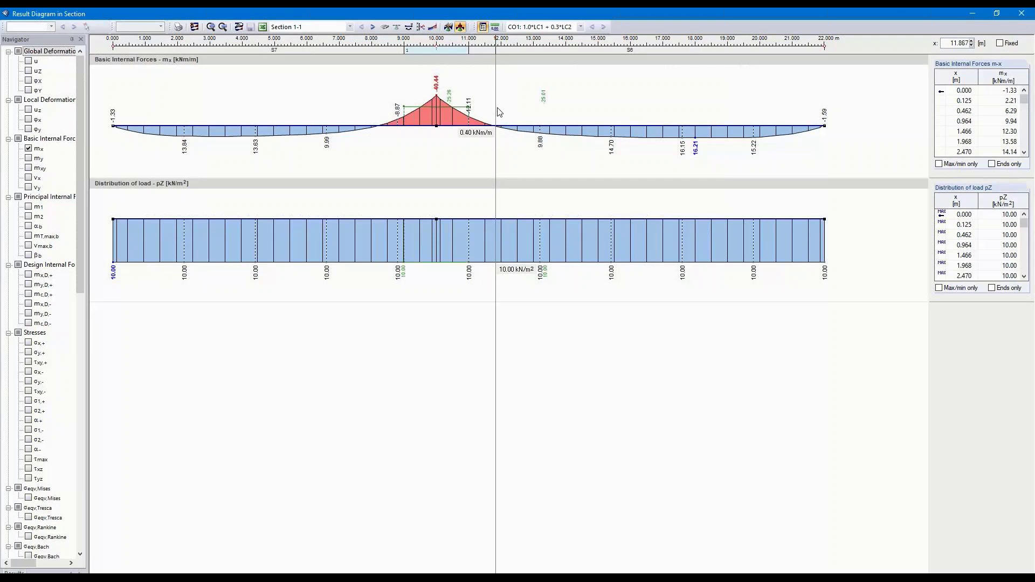
pyautogui.click(1021, 13)
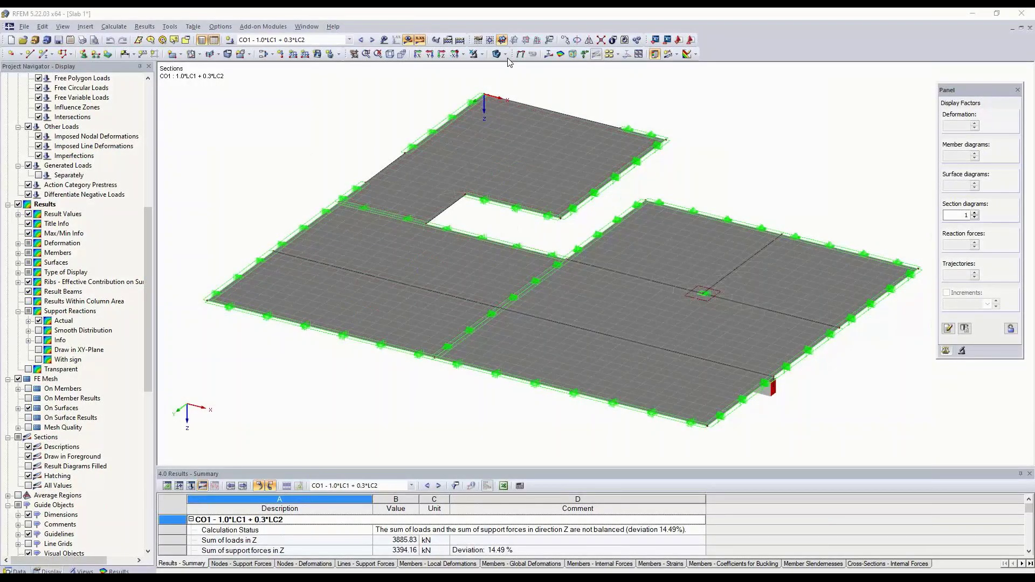
# Step: Display the slab model as a wireframe and show its support reactions
pyautogui.click(504, 54)
pyautogui.click(496, 68)
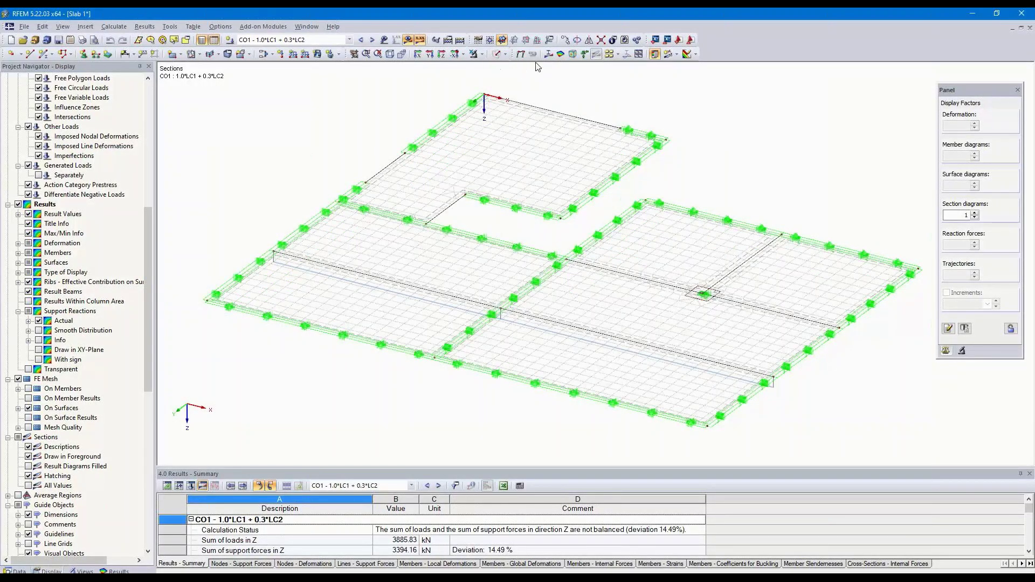
pyautogui.click(585, 54)
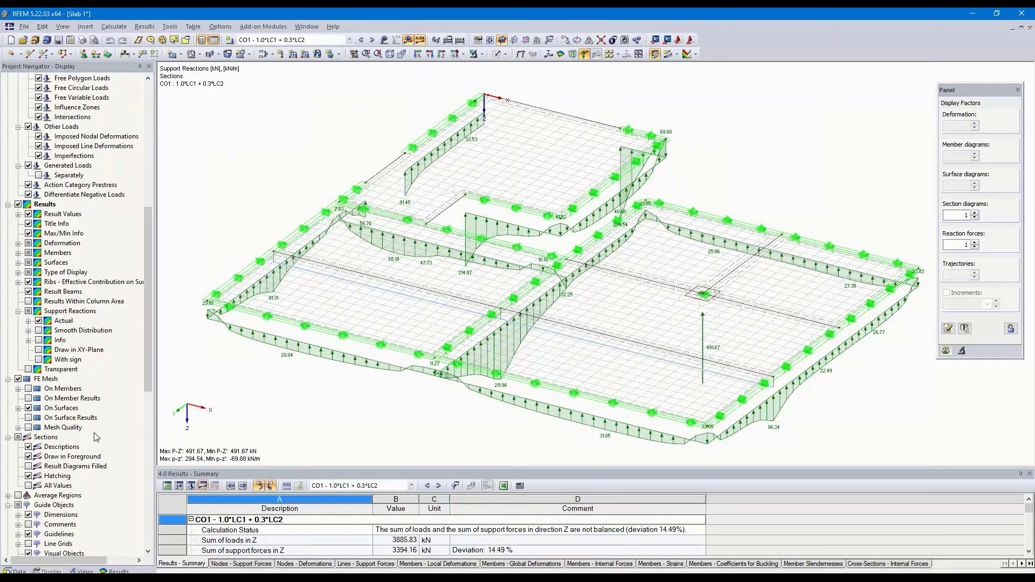
# Step: Replace the actual support reactions with the smooth distribution, compare Linear, and keep Constant (Mean)
pyautogui.click(29, 322)
pyautogui.click(28, 341)
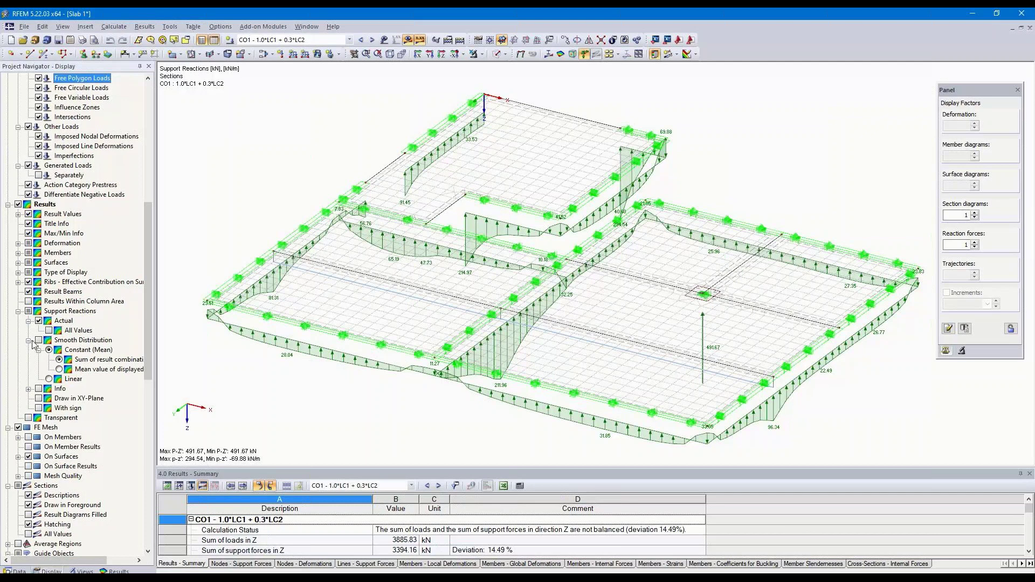
pyautogui.click(39, 322)
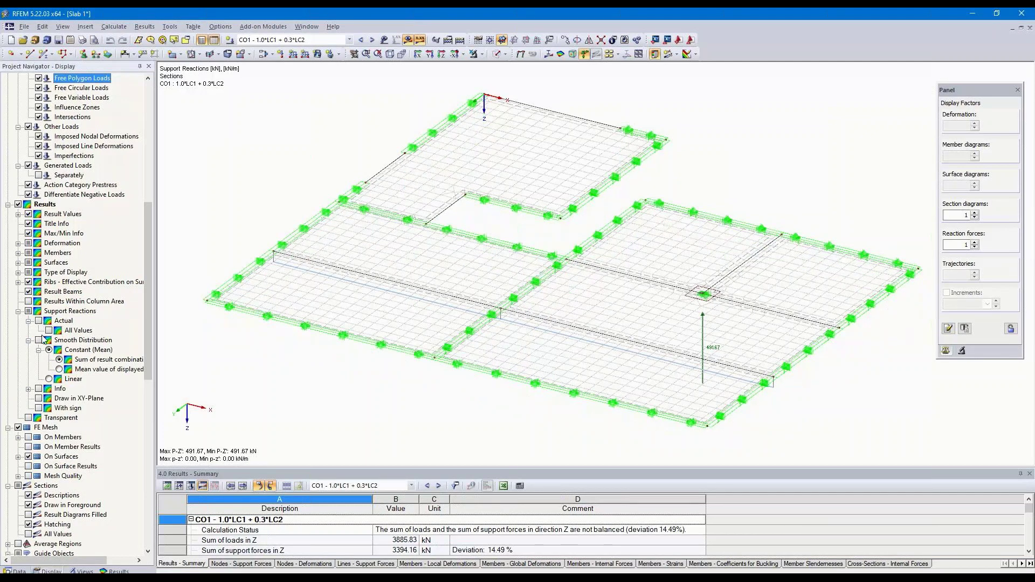
pyautogui.click(38, 339)
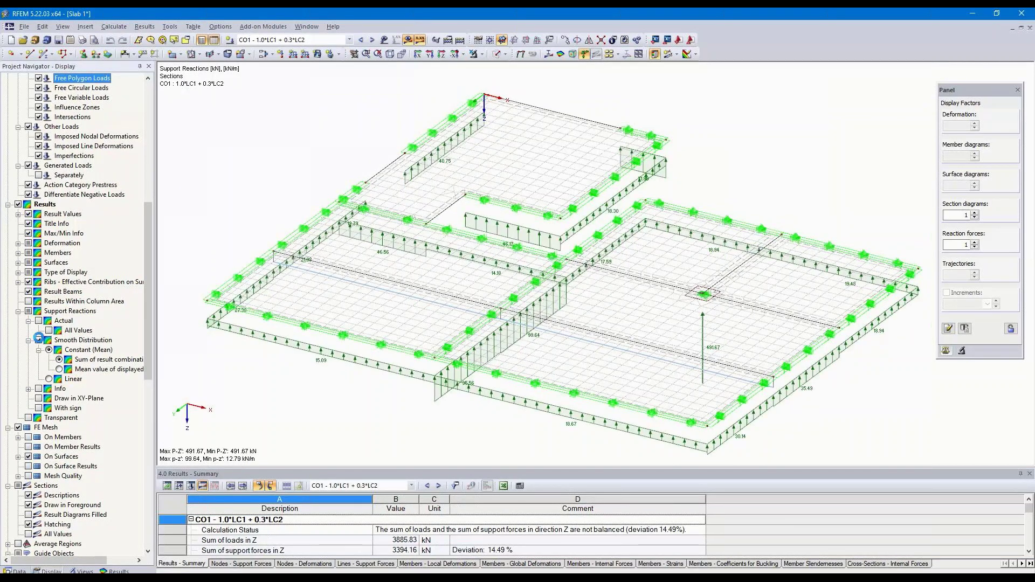
pyautogui.click(49, 379)
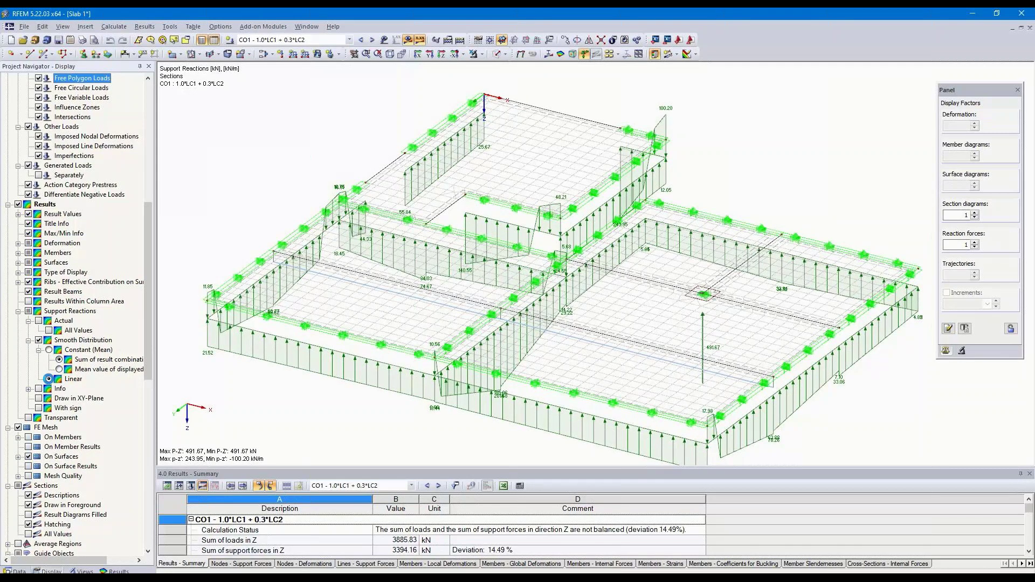
pyautogui.click(50, 350)
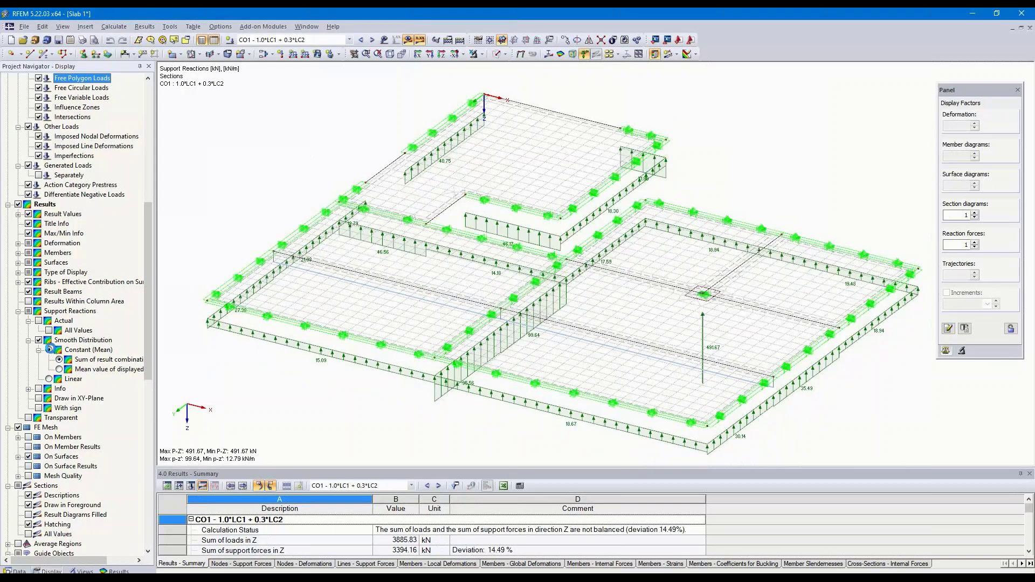
# Step: Draw the support reactions in the XY-plane and show their info boxes to examine the line support values
pyautogui.click(29, 389)
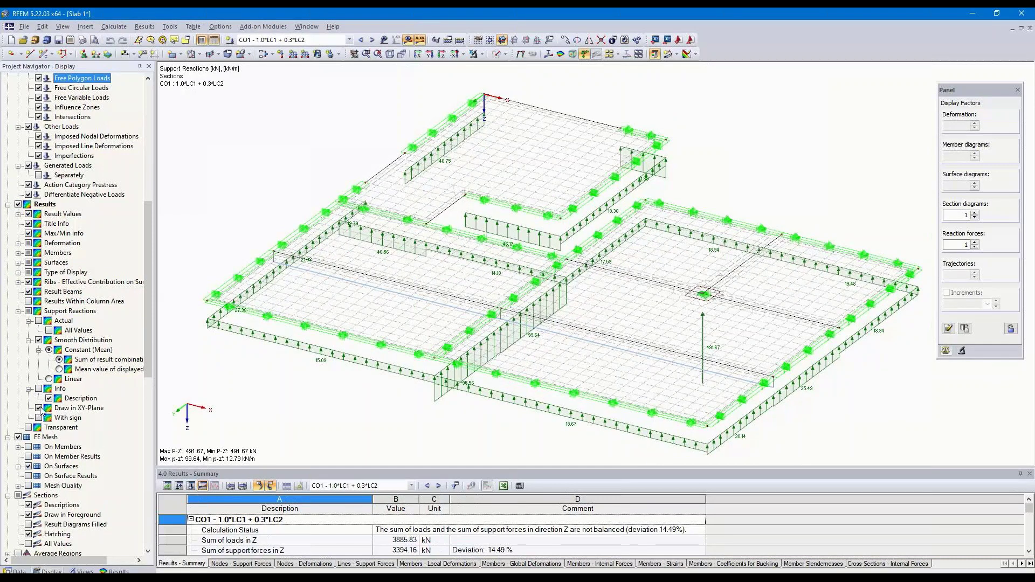
pyautogui.click(38, 407)
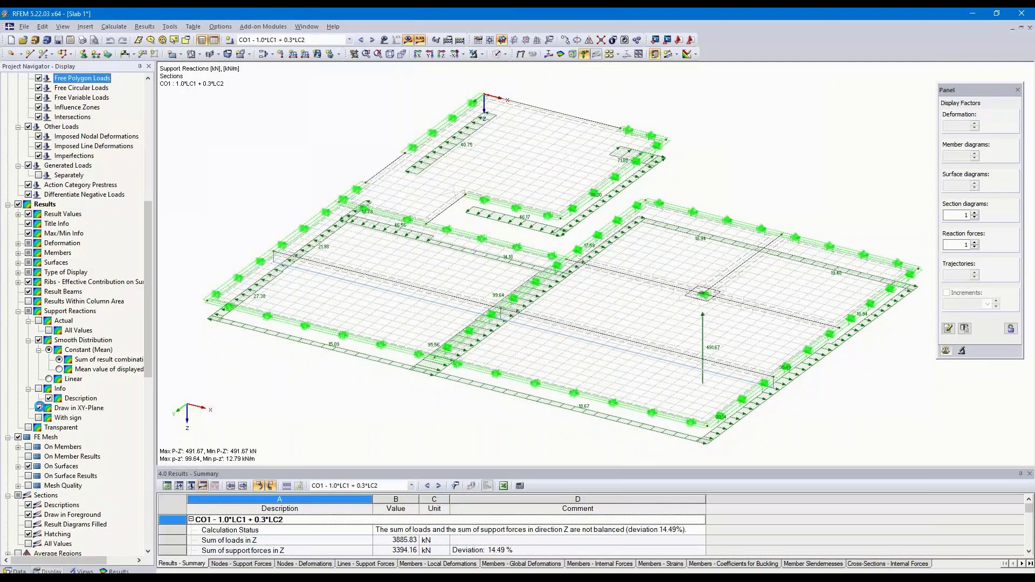
pyautogui.click(39, 389)
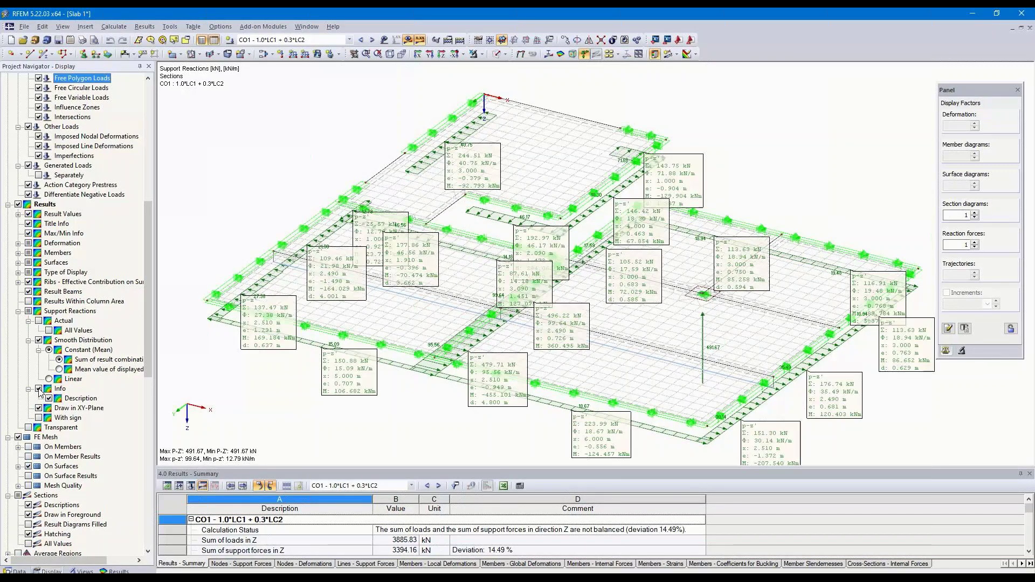
pyautogui.scroll(5, 392, 254)
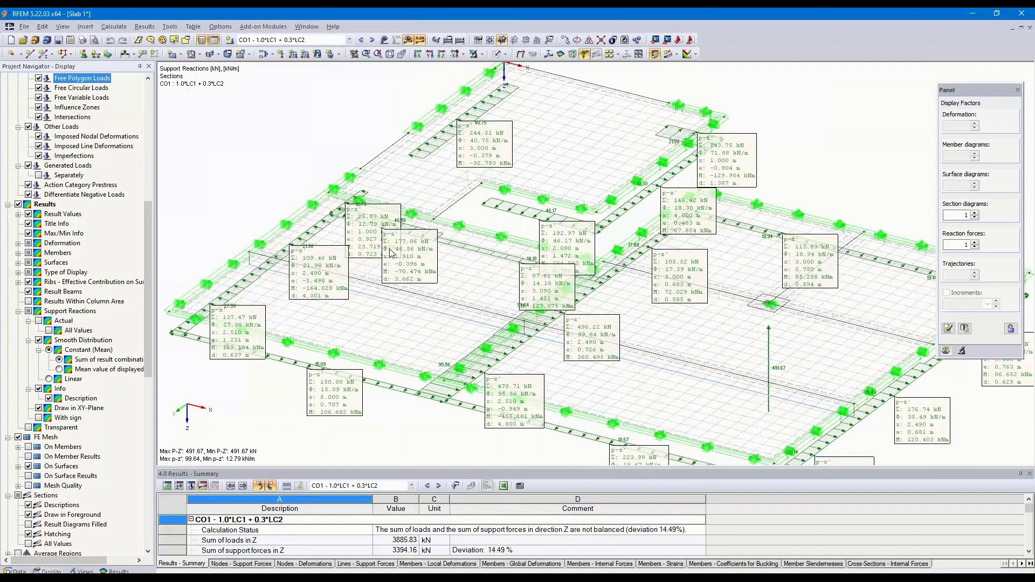
pyautogui.scroll(5, 391, 252)
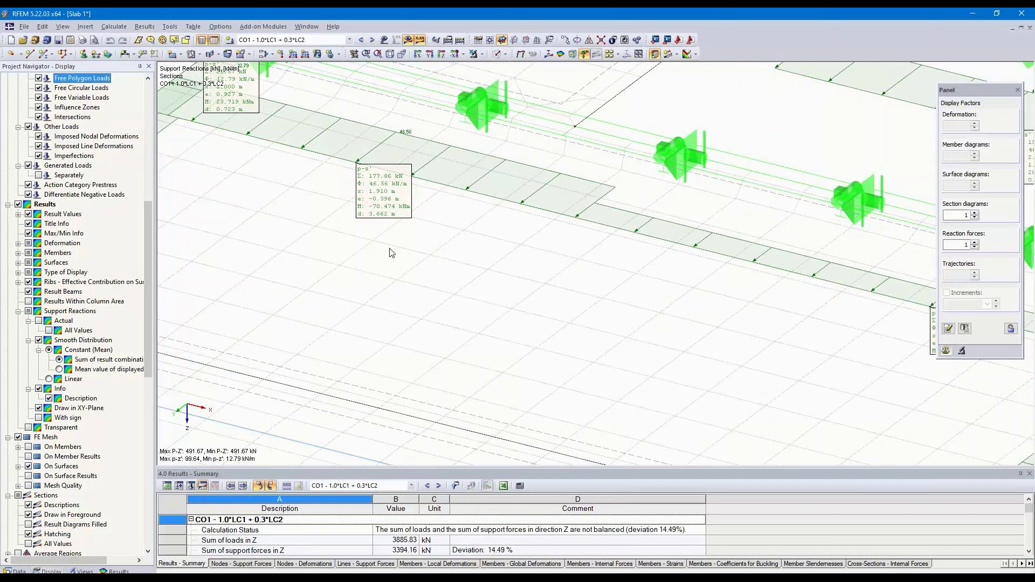
pyautogui.scroll(-6, 392, 252)
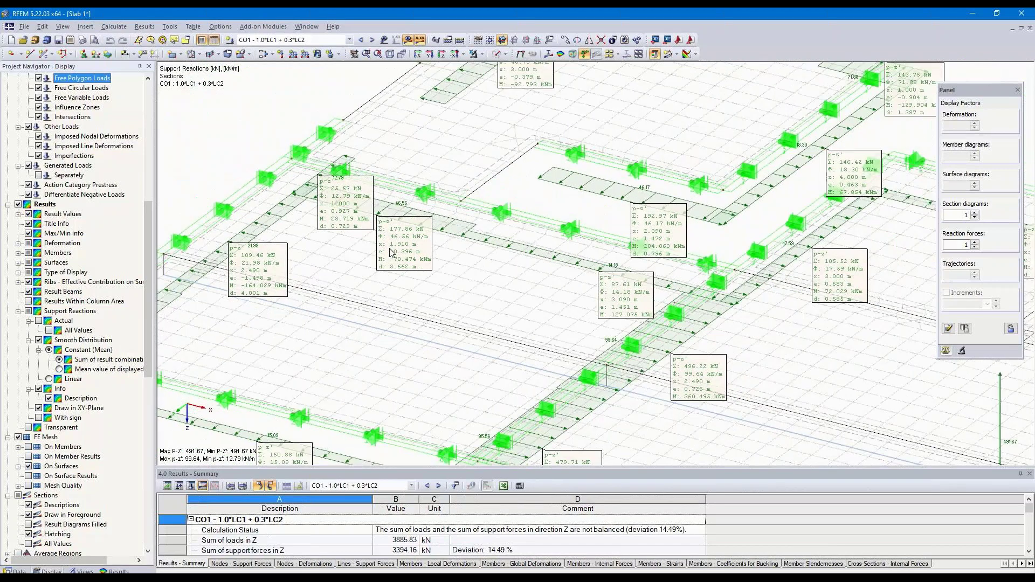
# Step: View the slab in plan, hiding the support reaction info boxes and showing the reaction values with sign
pyautogui.click(441, 55)
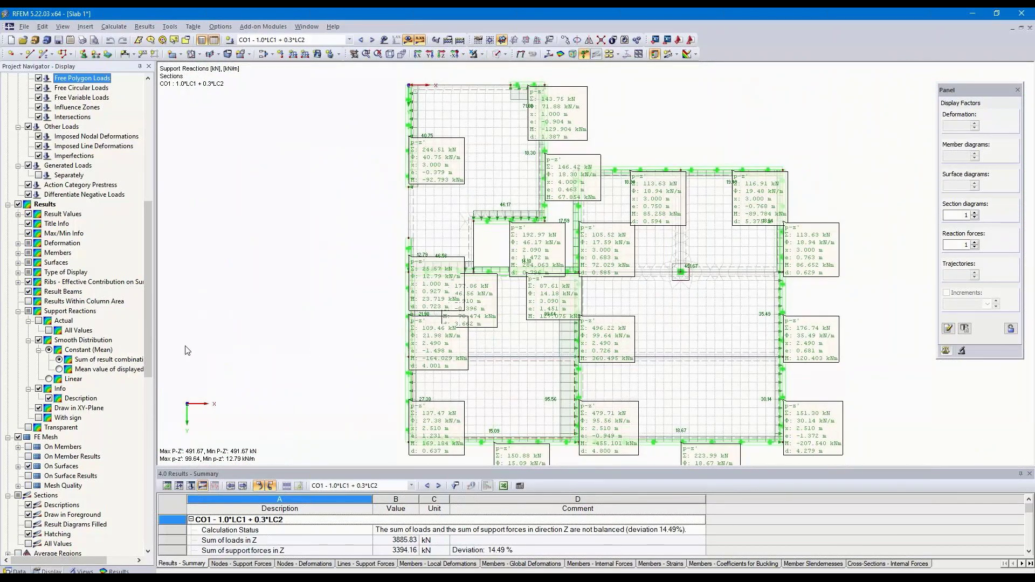
pyautogui.click(38, 389)
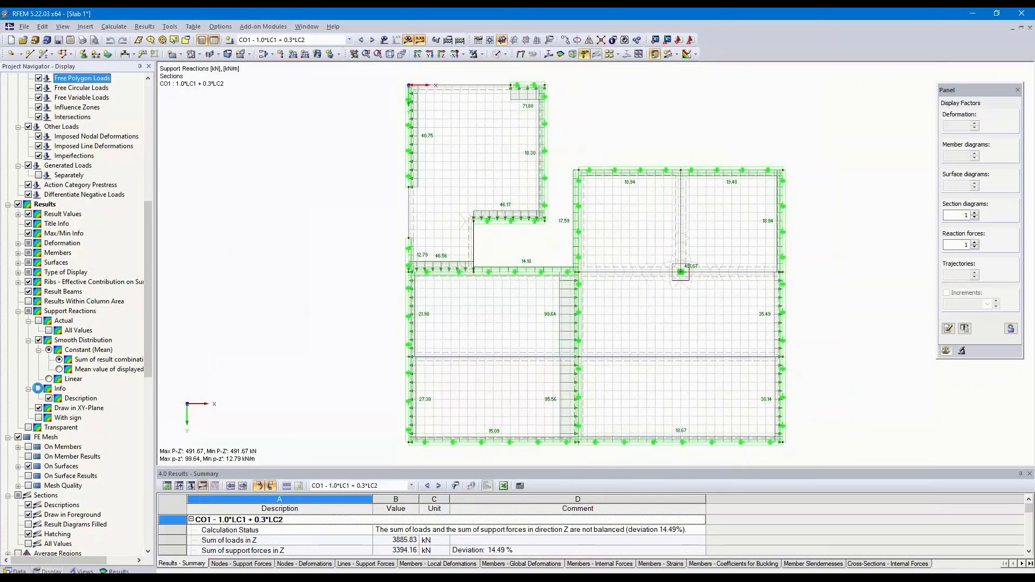
pyautogui.click(39, 418)
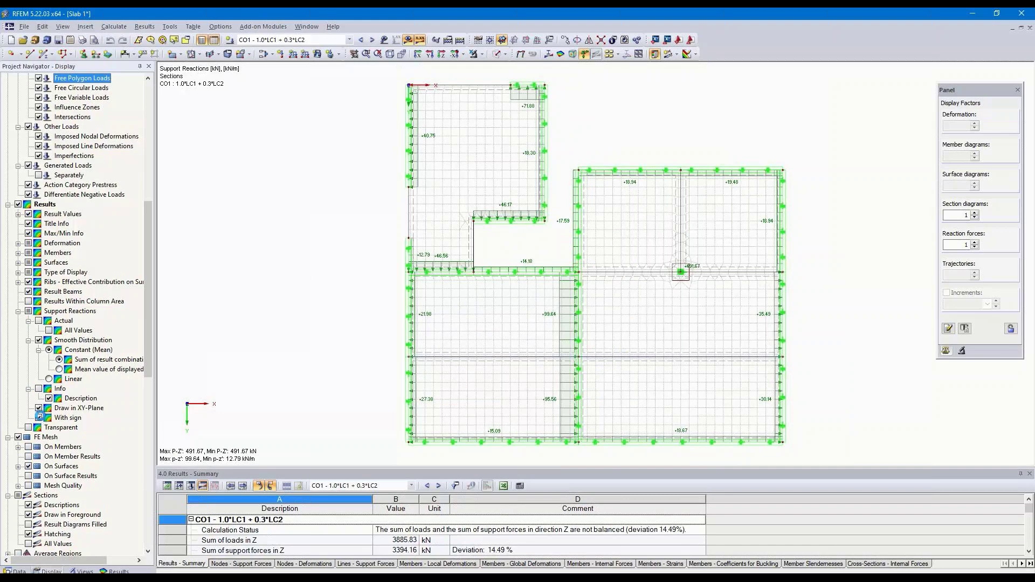
# Step: Show the smooth support reactions as a linear distribution out of the XY-plane in an isometric view of the slab
pyautogui.scroll(3, 727, 277)
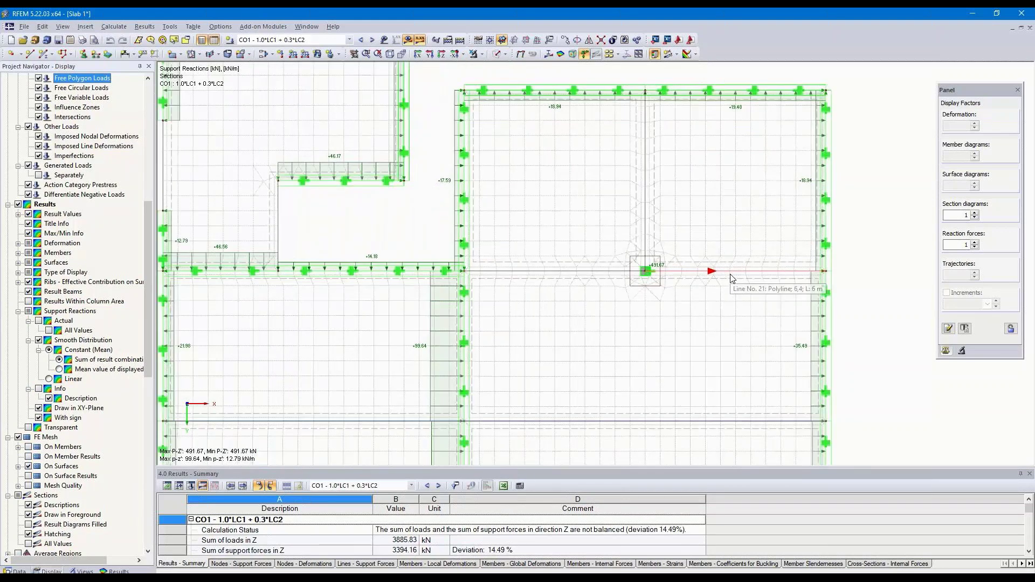
pyautogui.scroll(1, 732, 278)
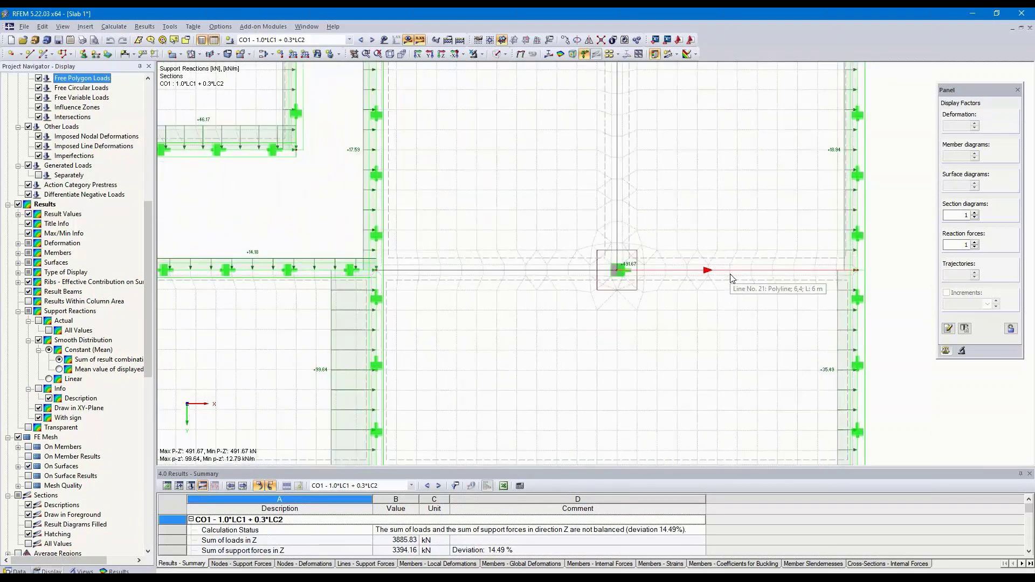
pyautogui.scroll(-5, 732, 277)
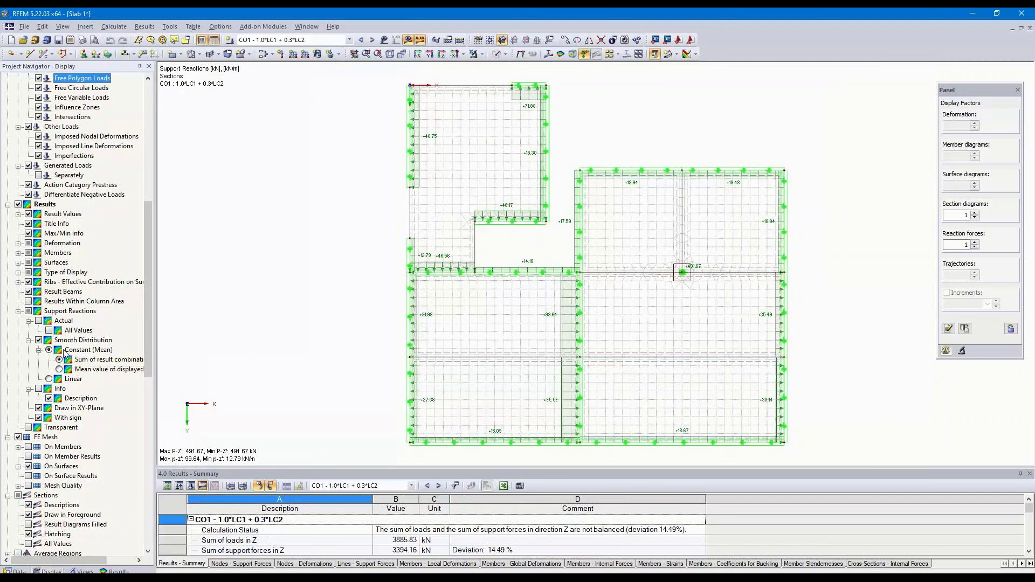
pyautogui.click(49, 379)
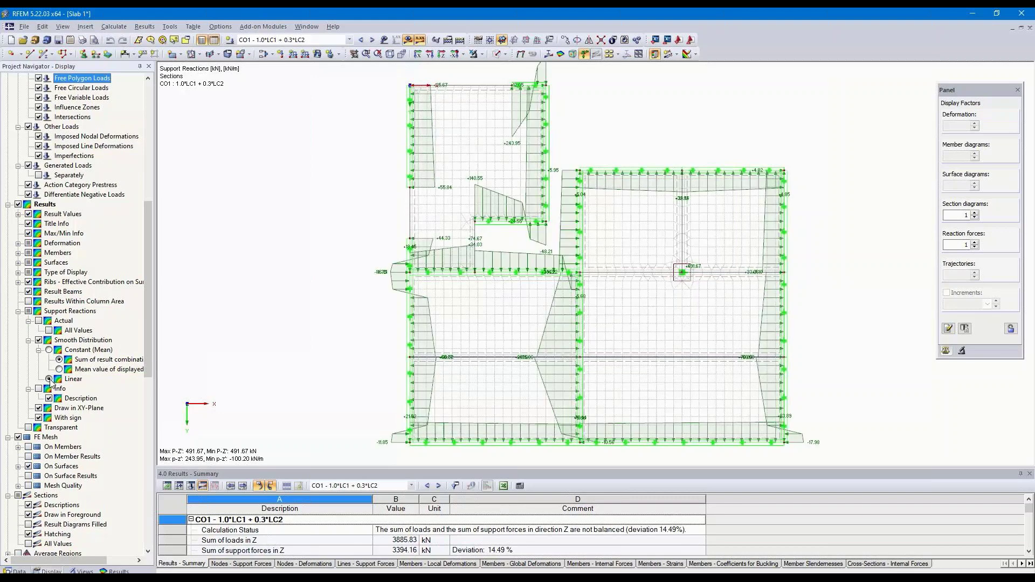
pyautogui.click(39, 409)
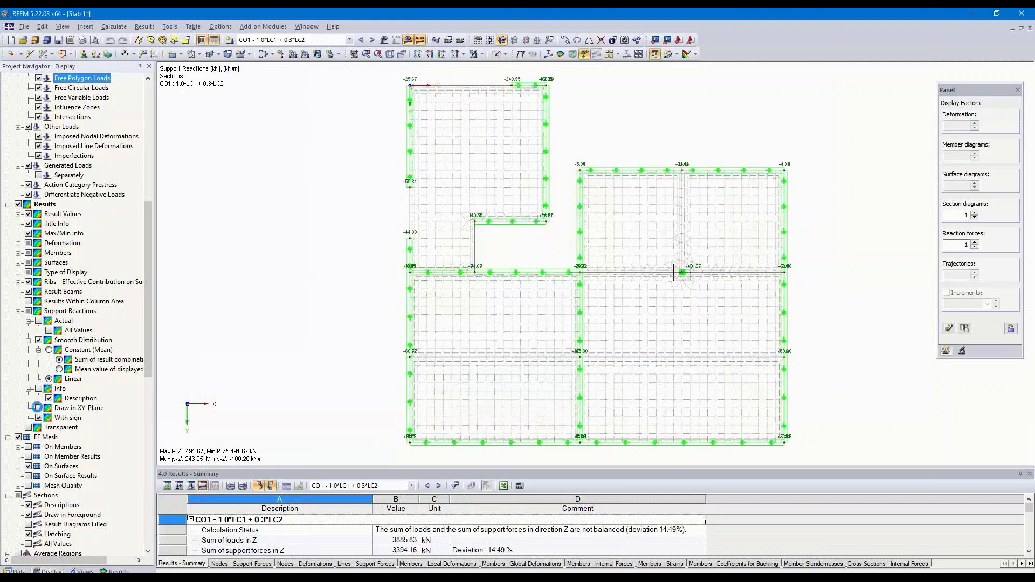
pyautogui.click(390, 54)
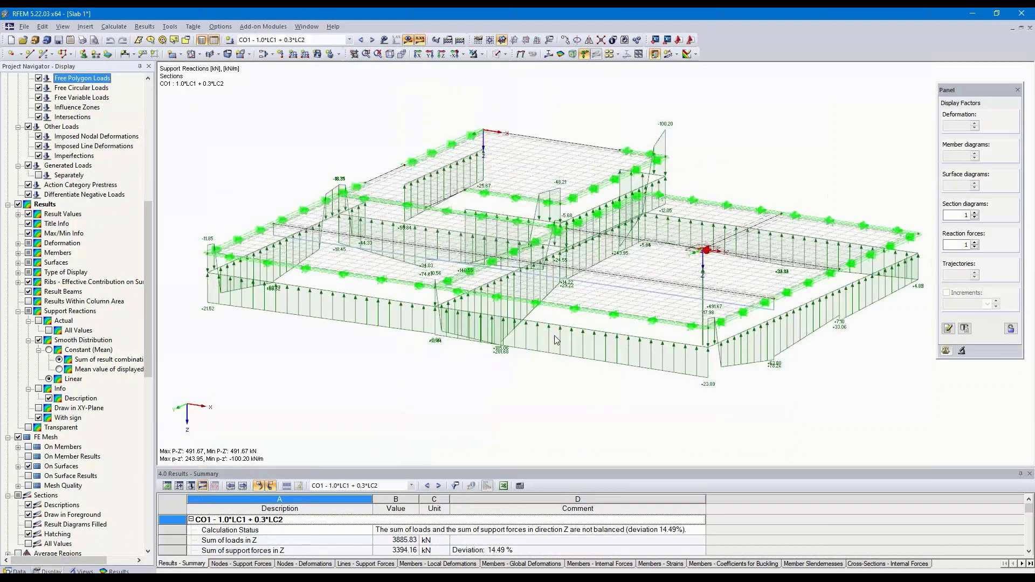
# Step: Examine the result diagram of the slab's front edge line support with its linear smooth distribution, and close the diagram
pyautogui.scroll(5, 561, 323)
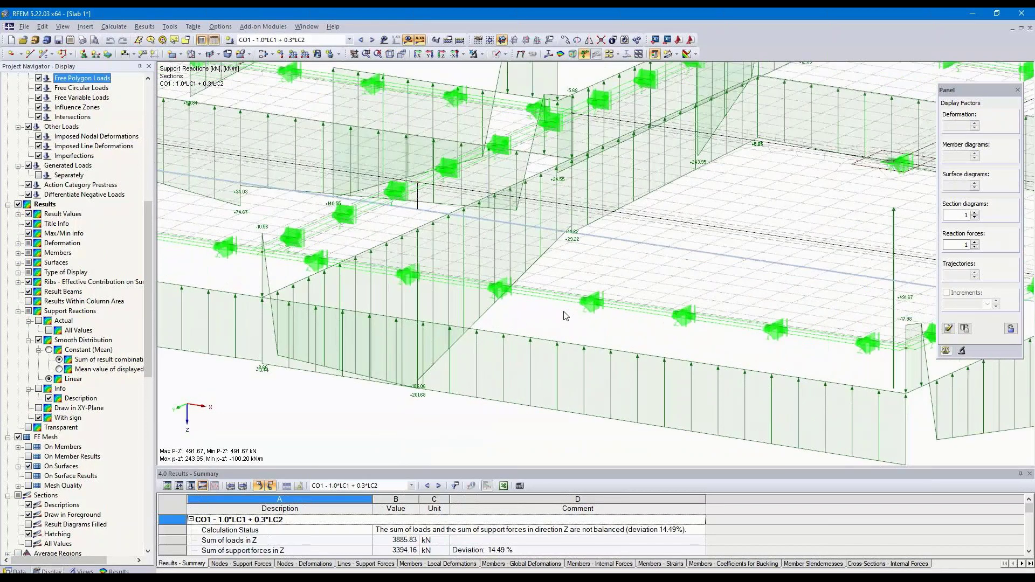
pyautogui.click(642, 307)
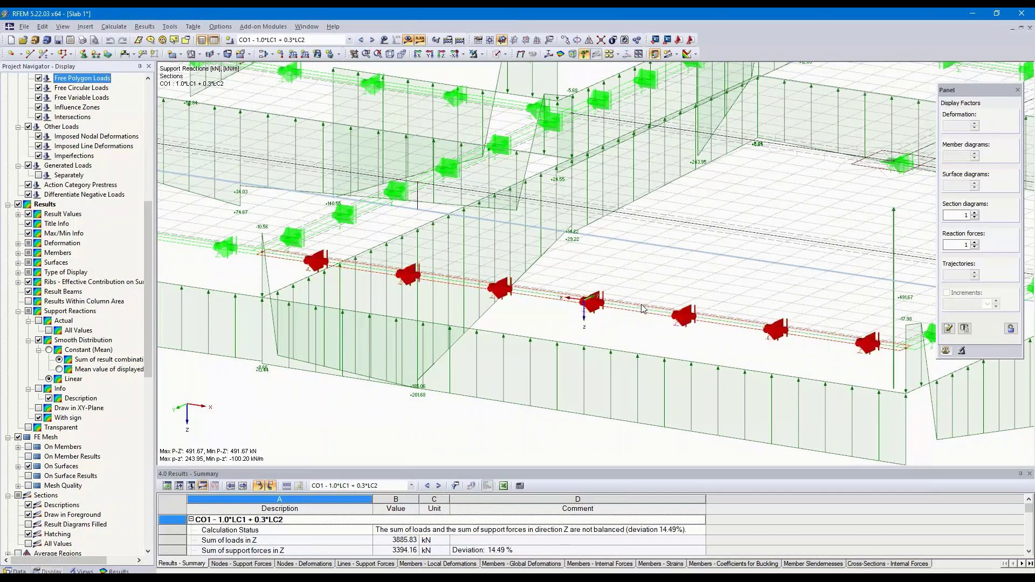
pyautogui.rightClick(643, 308)
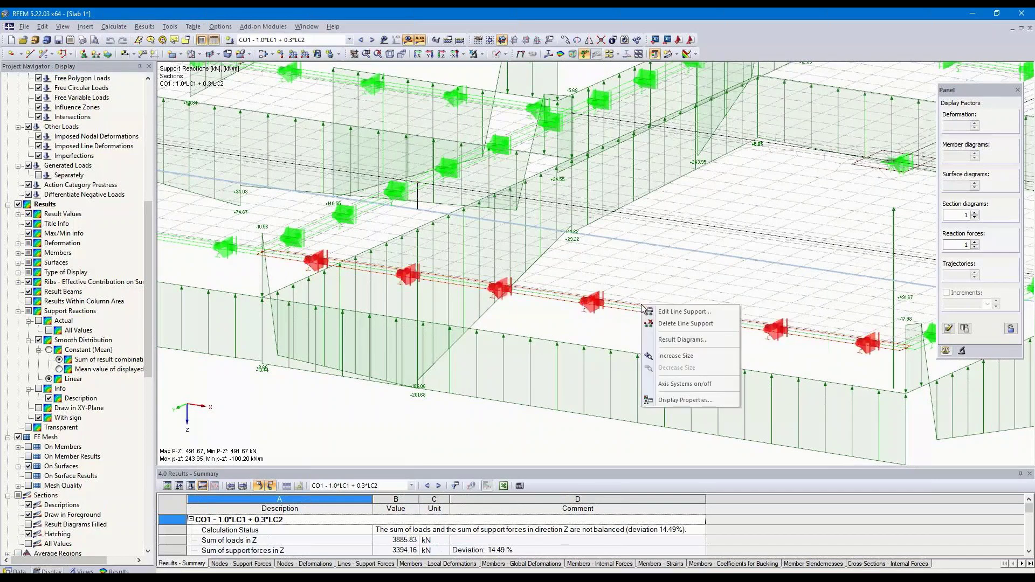
pyautogui.click(686, 342)
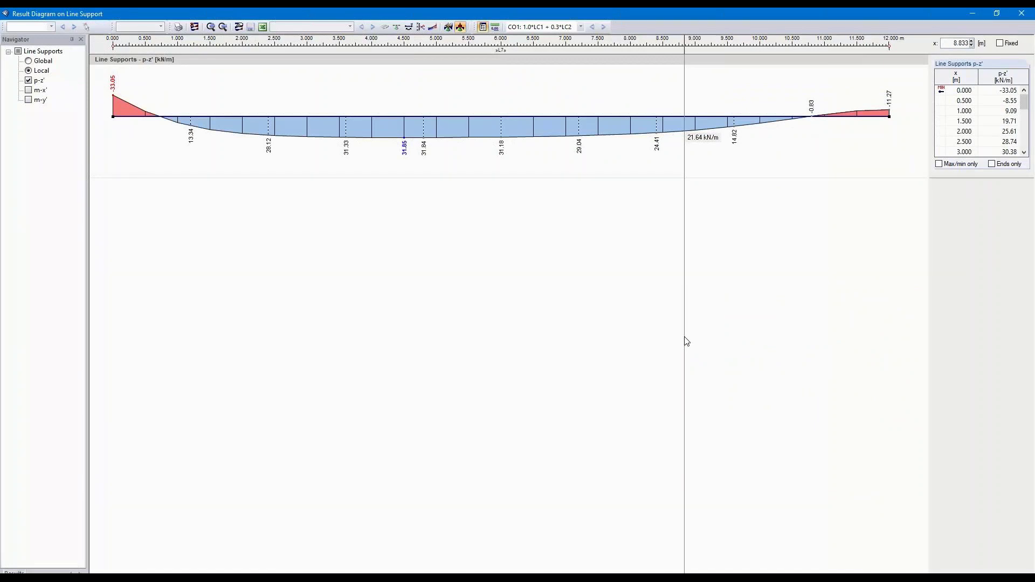
pyautogui.click(432, 27)
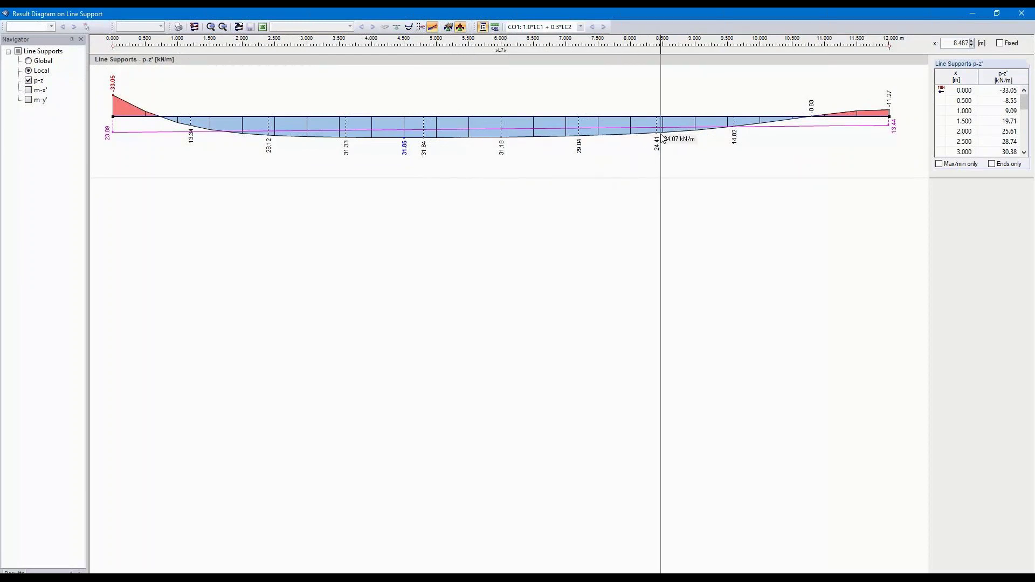
pyautogui.click(1016, 14)
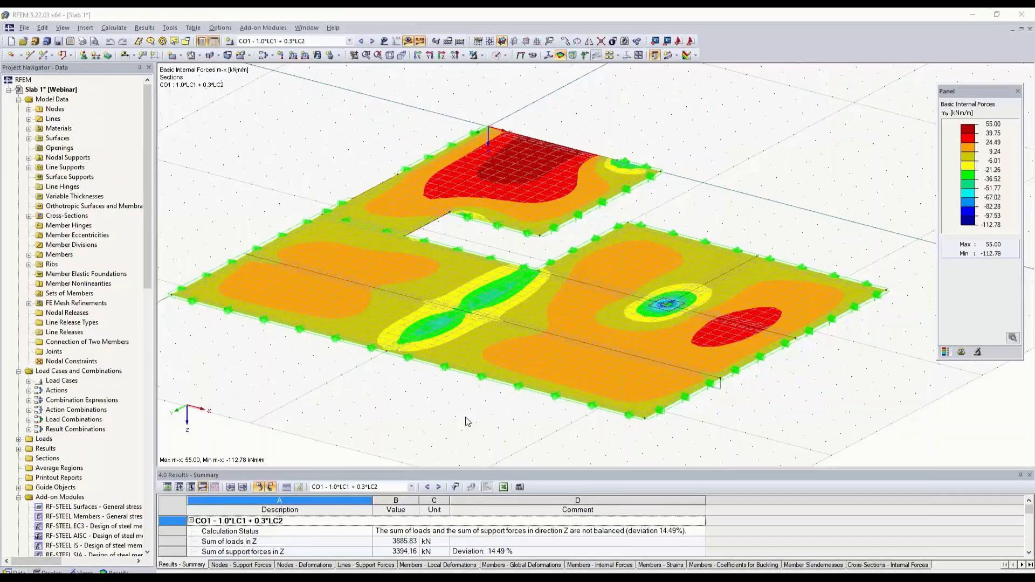
# Step: Set the surface diagrams display factor to 2 and view the m-x peak over the nodal support from the side
pyautogui.click(961, 352)
pyautogui.click(975, 184)
pyautogui.click(975, 184)
pyautogui.click(974, 184)
pyautogui.click(974, 185)
pyautogui.keyDown('ctrl'); pyautogui.moveTo(667, 348); pyautogui.dragTo(760, 271, button='middle'); pyautogui.keyUp('ctrl')
pyautogui.scroll(5, 751, 264)
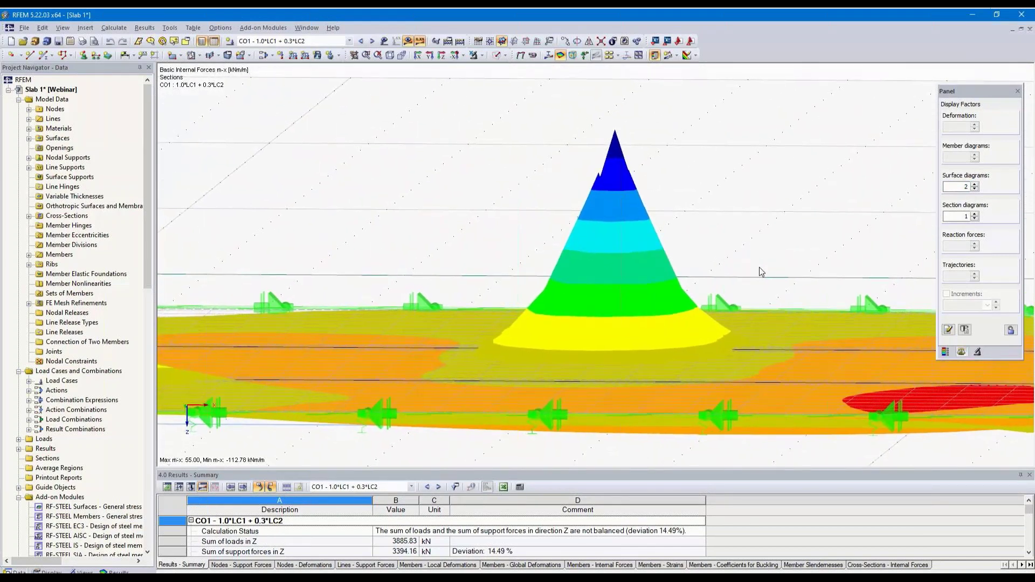
# Step: Start a new average region with the description "nodal support"
pyautogui.click(18, 452)
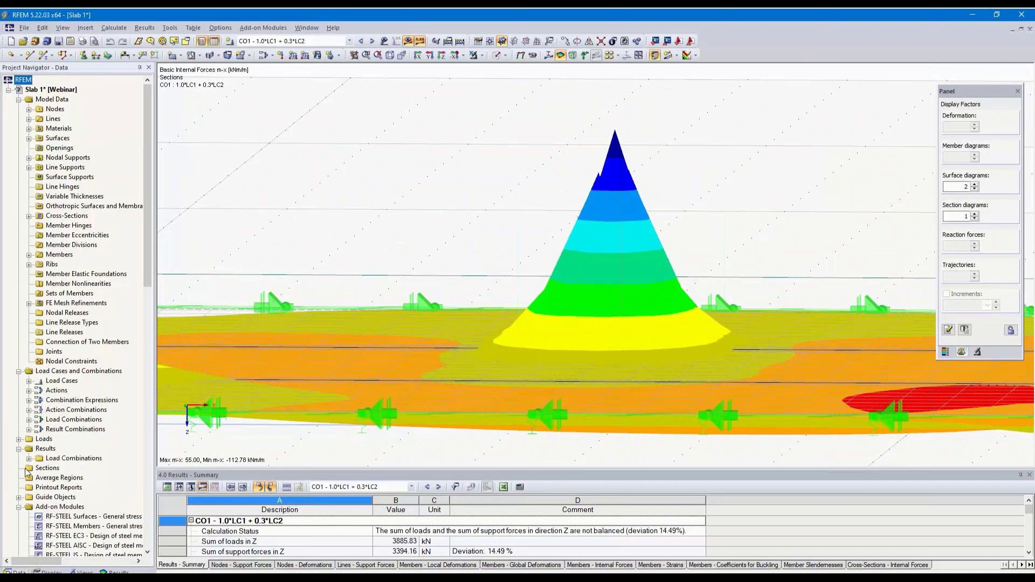
pyautogui.rightClick(63, 480)
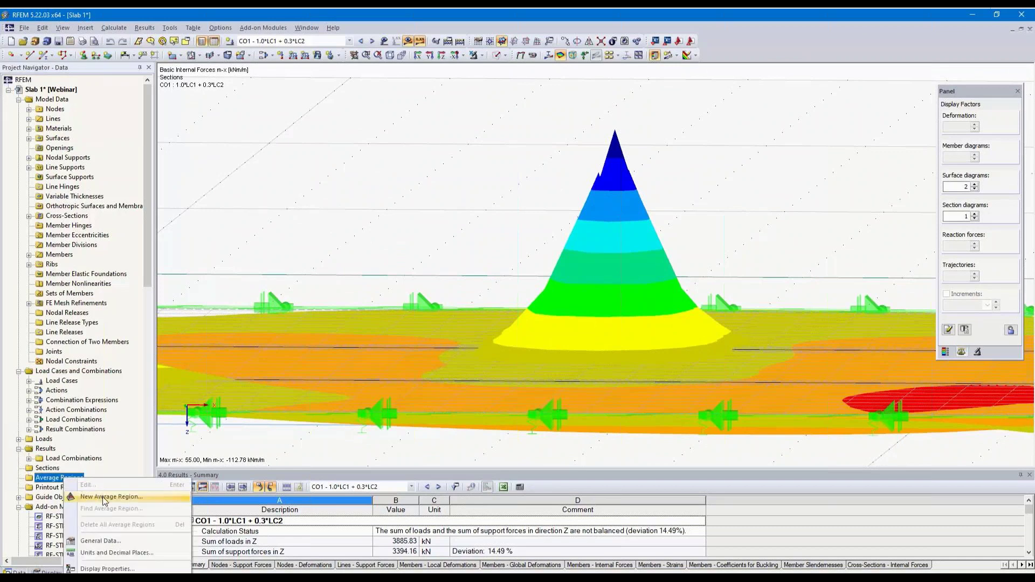
pyautogui.click(105, 498)
pyautogui.click(389, 171)
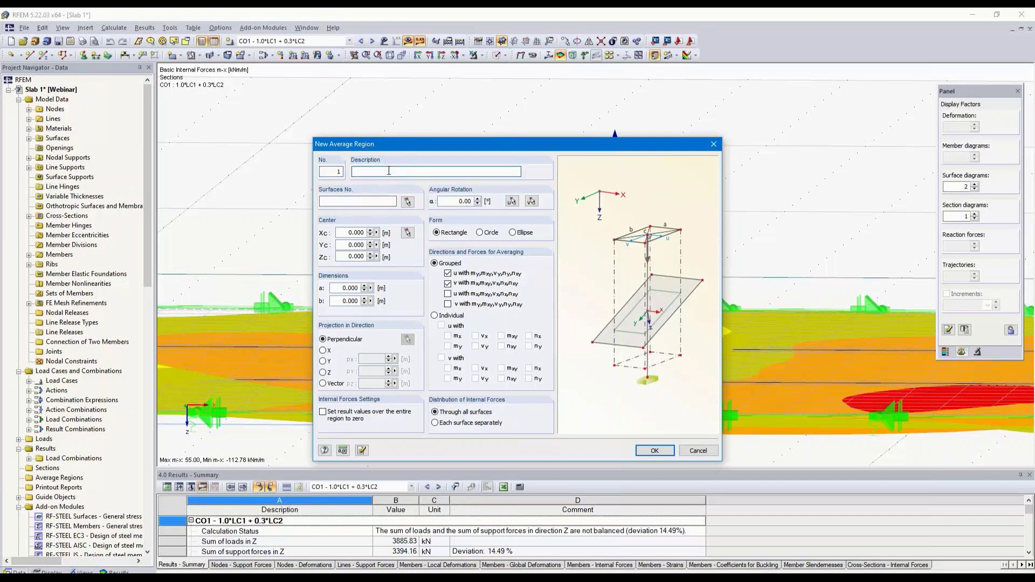
pyautogui.write('nodal support')
# Step: Hide the results and assign surfaces 3-5 around the nodal support to the average region
pyautogui.click(407, 202)
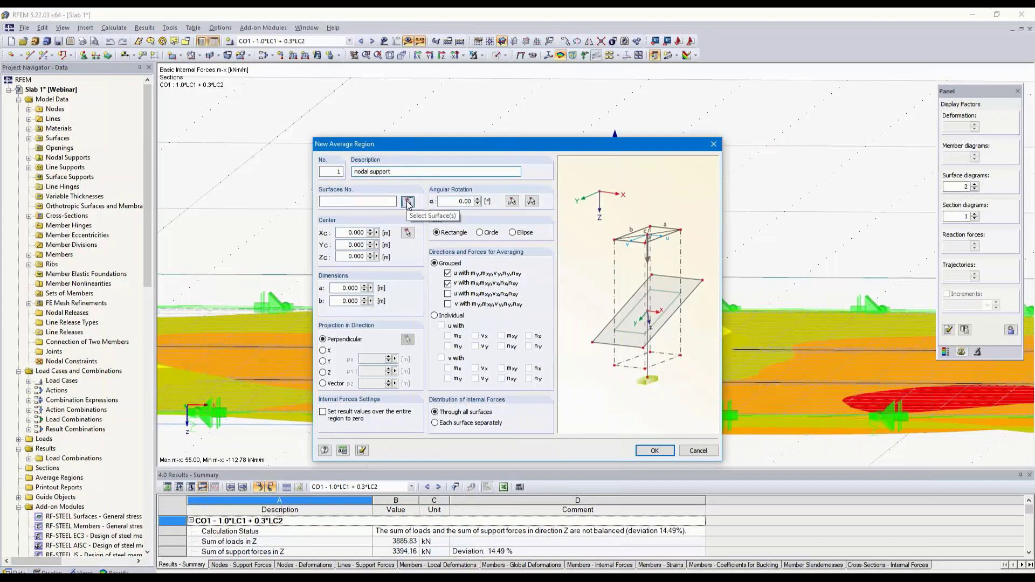
pyautogui.click(408, 41)
pyautogui.moveTo(647, 212); pyautogui.dragTo(605, 175, button='middle')
pyautogui.click(541, 276)
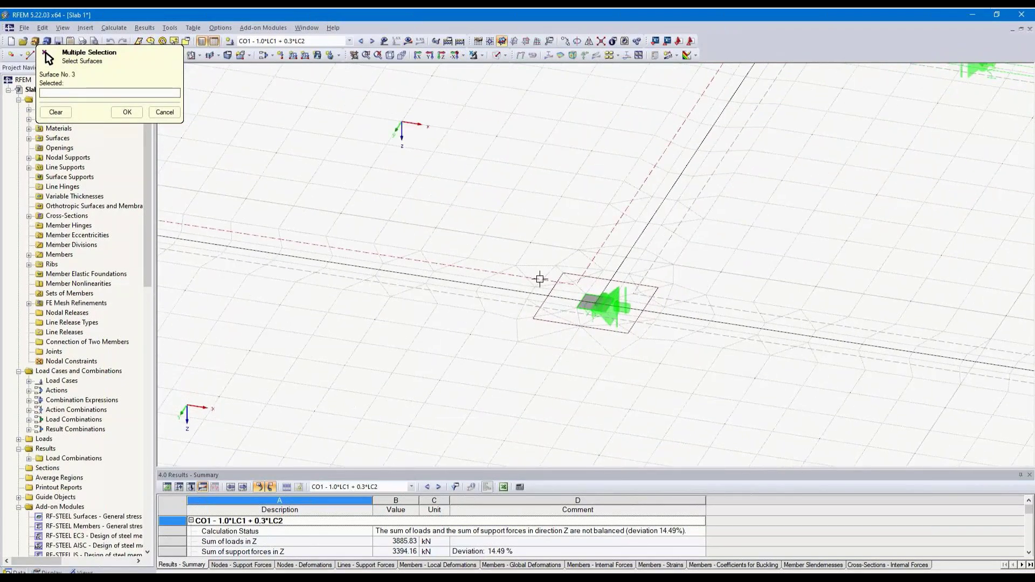
pyautogui.click(652, 262)
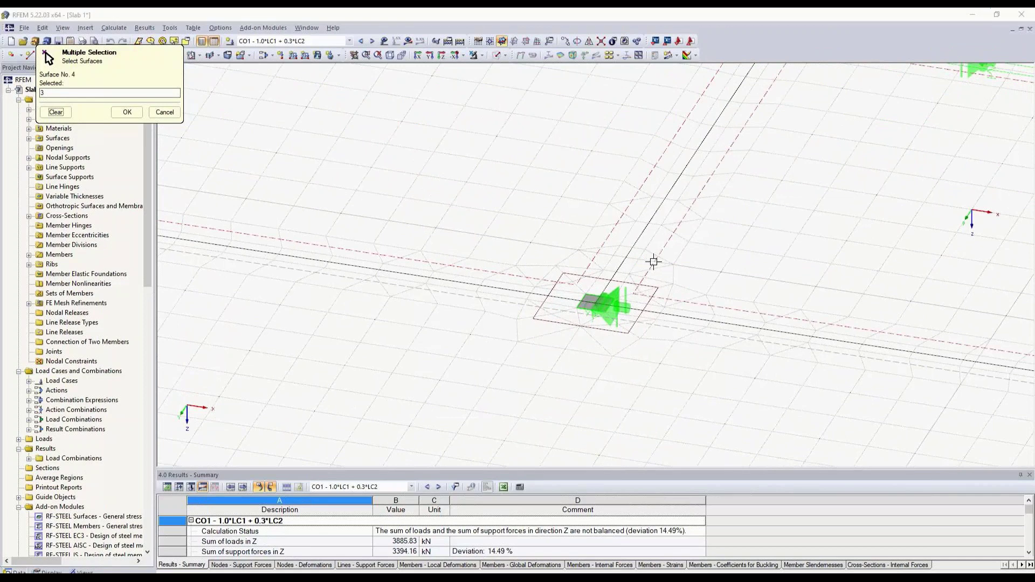
pyautogui.click(661, 325)
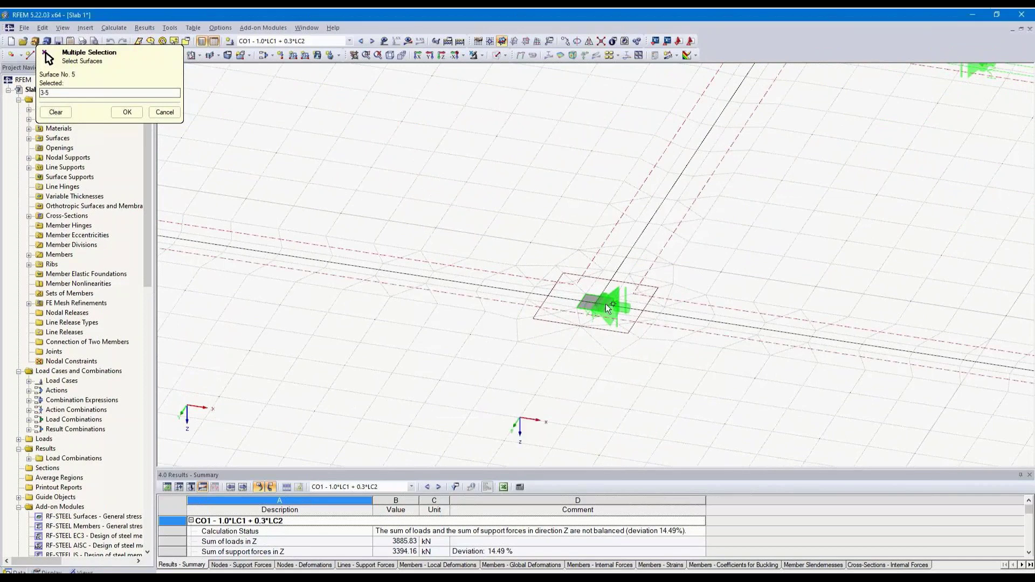
pyautogui.click(127, 112)
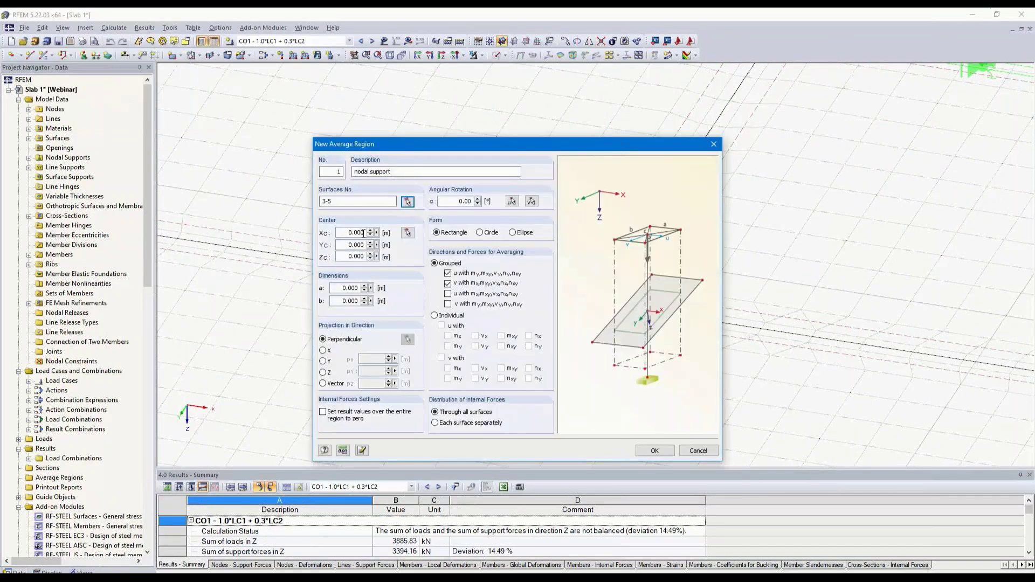
# Step: Centre the average region on the nodal support and set its dimensions a and b to 1 m each
pyautogui.click(407, 232)
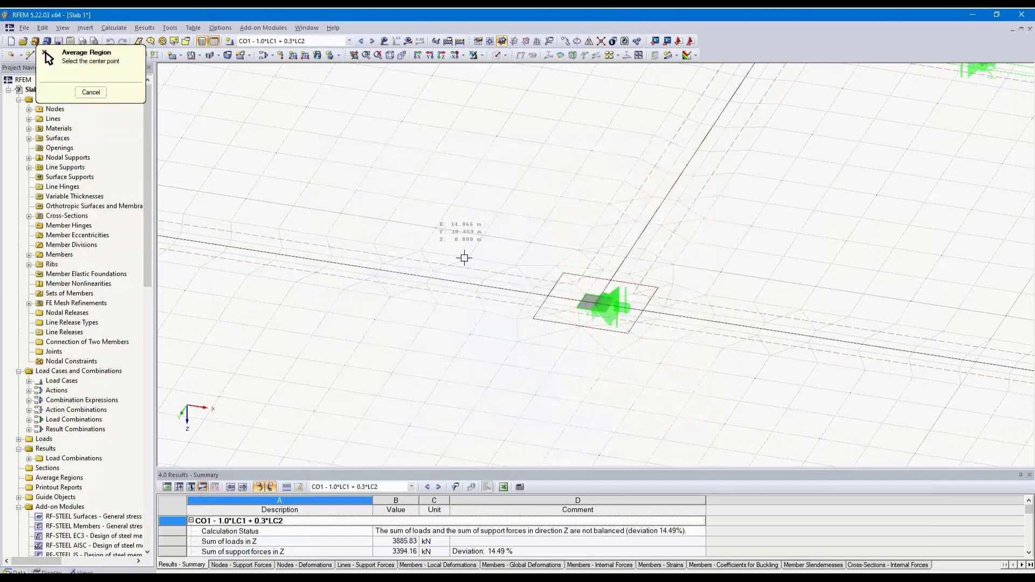
pyautogui.click(594, 302)
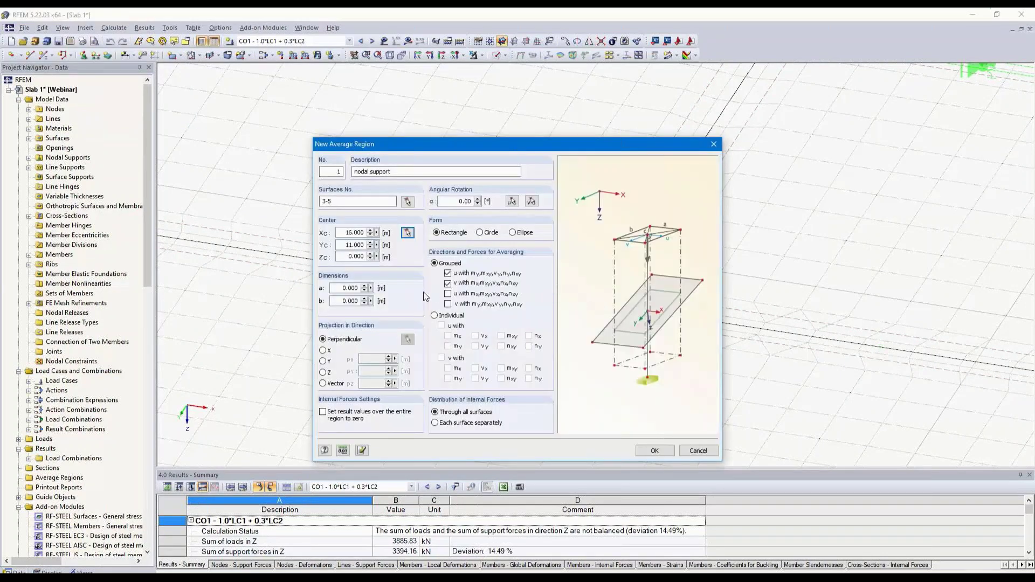
pyautogui.doubleClick(345, 289)
pyautogui.write('1')
pyautogui.press('Tab')
pyautogui.write('1')
# Step: Include the two remaining grouped direction and force options for averaging and create the average region
pyautogui.click(447, 294)
pyautogui.click(447, 304)
pyautogui.click(654, 451)
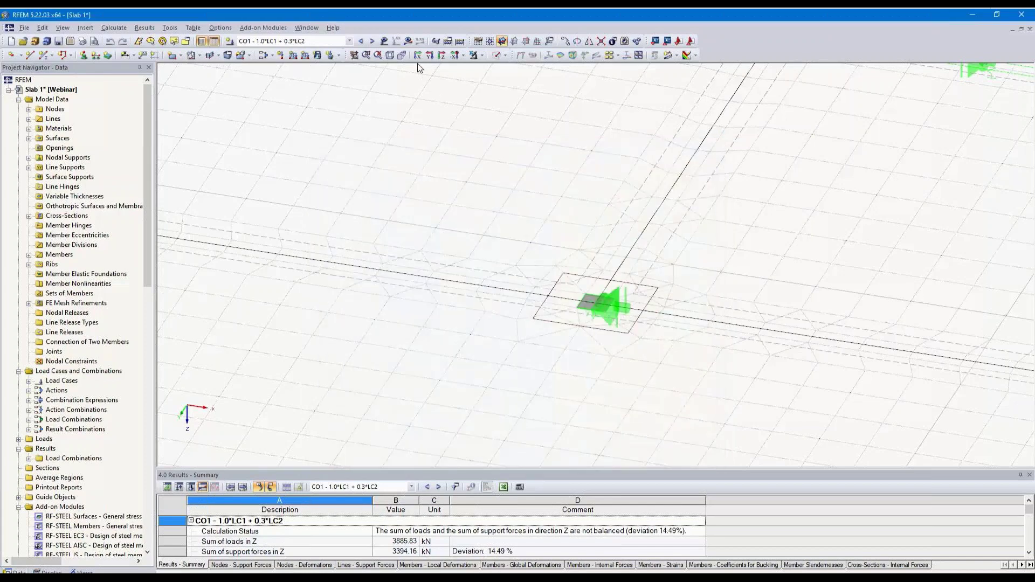
# Step: Display the results again and compare the m-x peak over the nodal support with the average region off and on
pyautogui.click(409, 42)
pyautogui.keyDown('ctrl'); pyautogui.moveTo(712, 359); pyautogui.dragTo(788, 433, button='middle'); pyautogui.keyUp('ctrl')
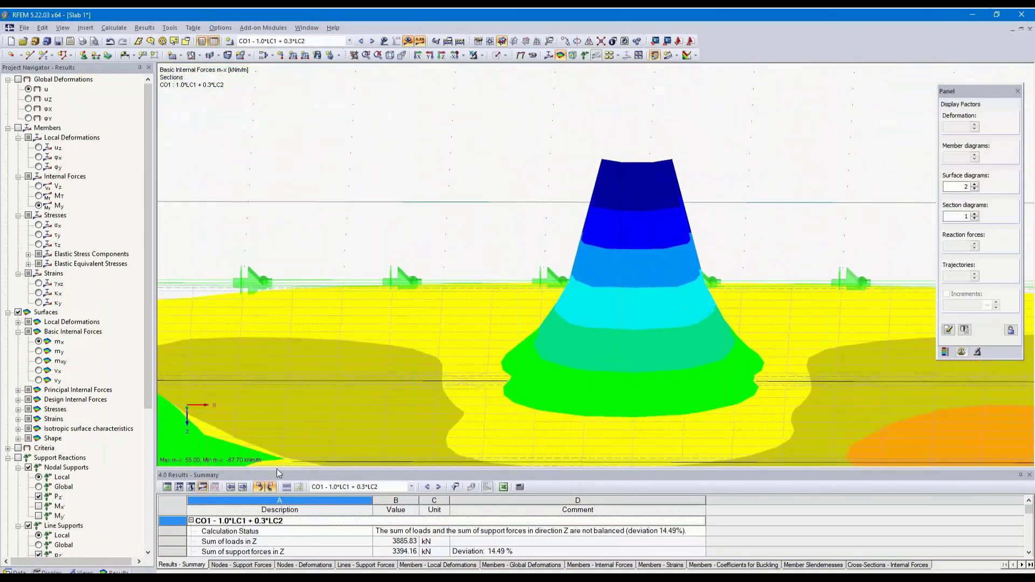
pyautogui.scroll(-7, 59, 458)
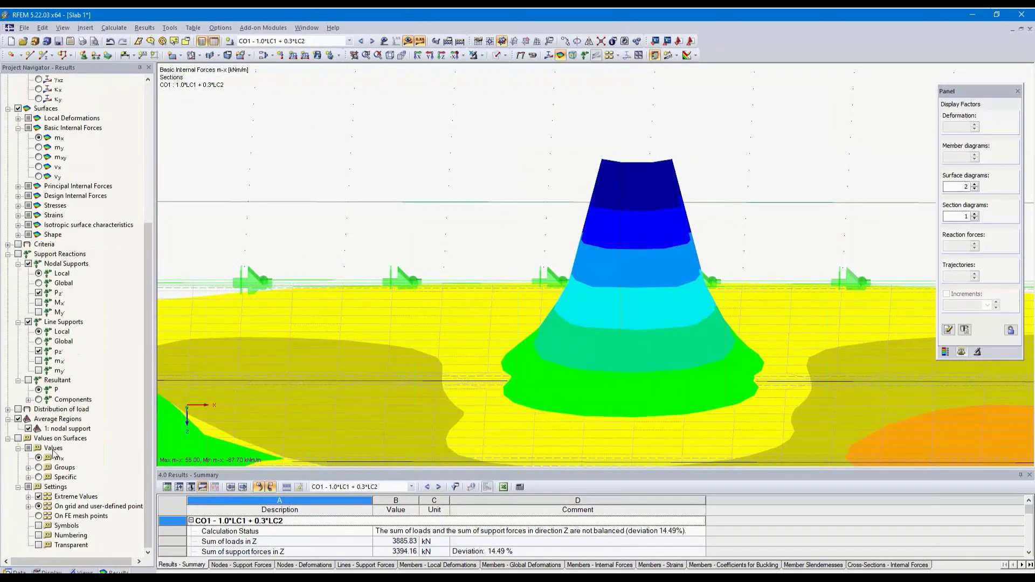
pyautogui.click(18, 419)
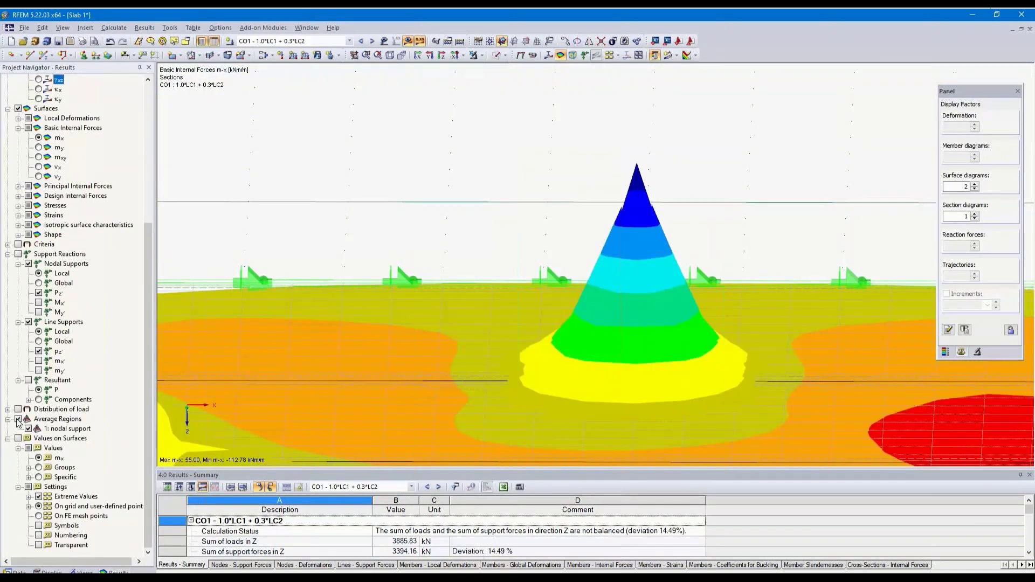
pyautogui.click(18, 419)
# Step: Show the m-x colour scale and compare its extreme values without and with the average region applied
pyautogui.click(945, 352)
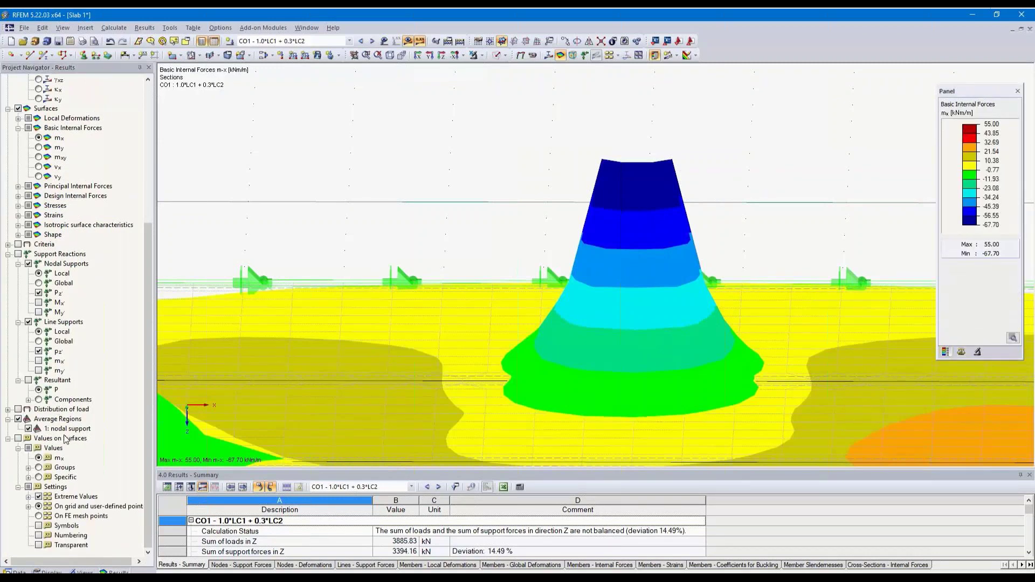
pyautogui.click(18, 419)
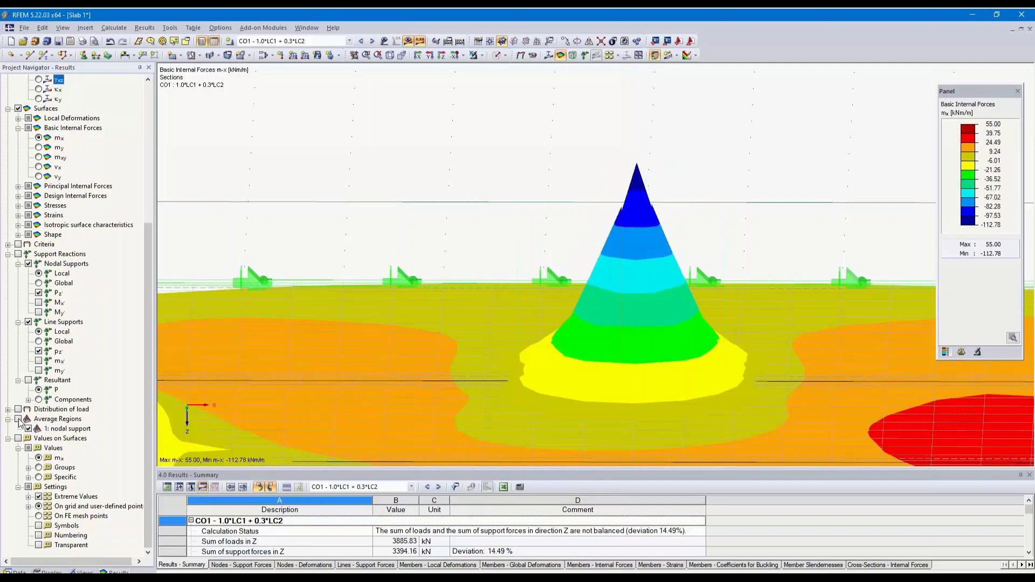
pyautogui.click(18, 420)
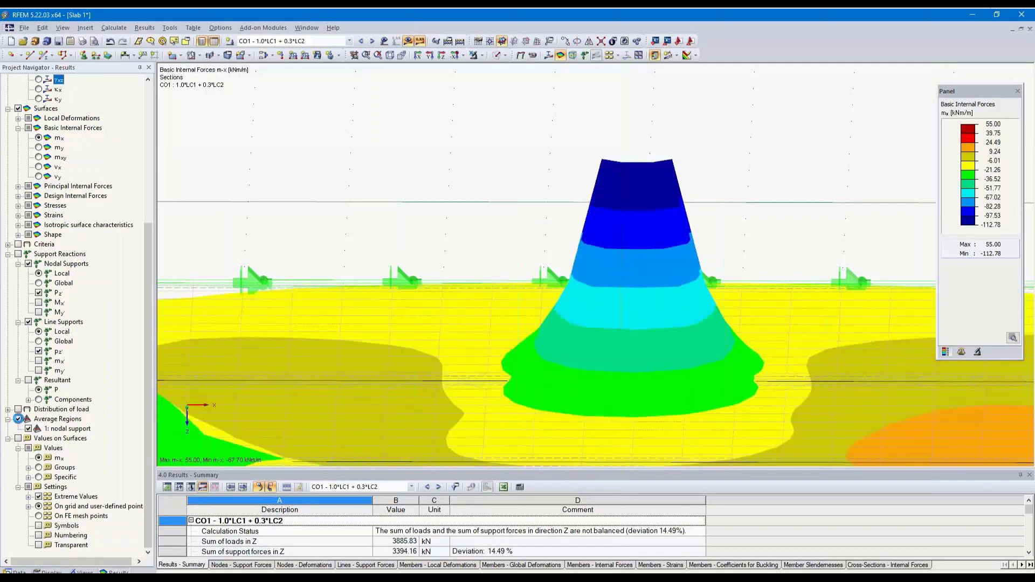